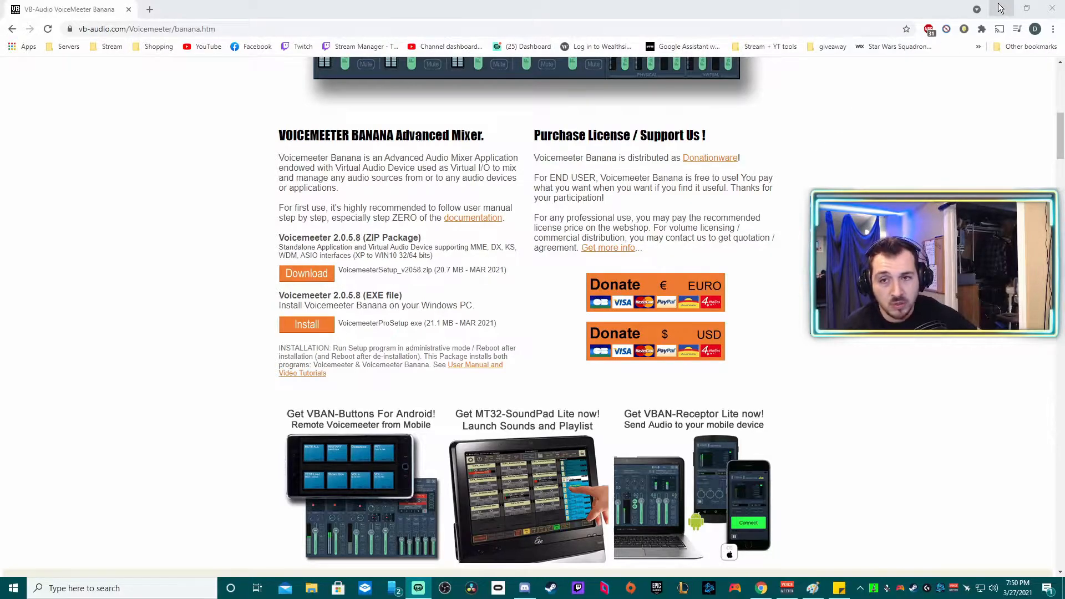
Minimize the browser and examine the device lists of hardware outputs A1, A2 and A3 in the Voicemeeter mixer
left_click(1001, 7)
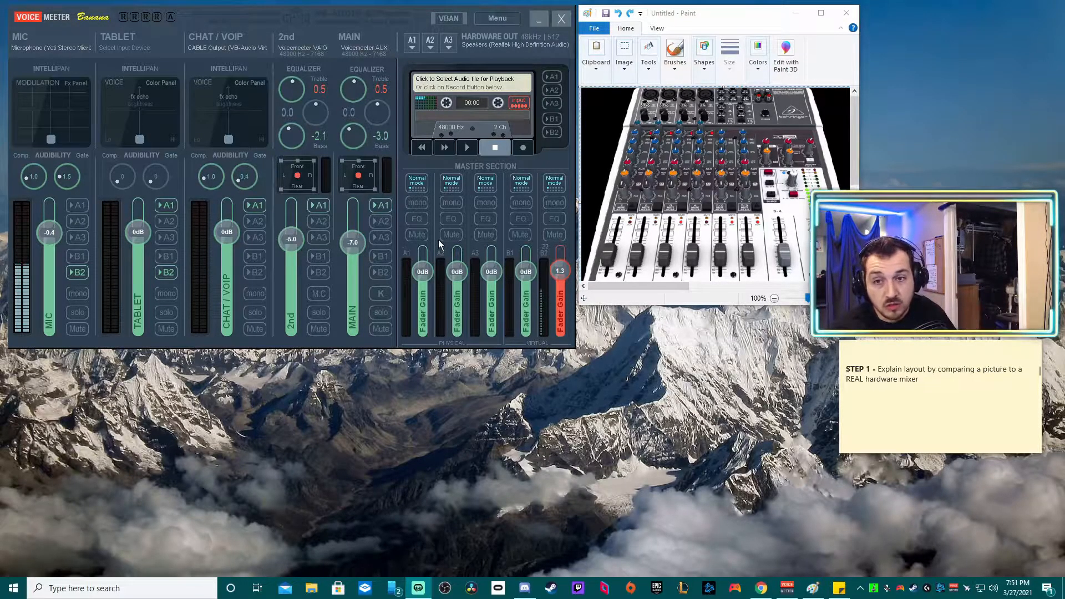
left_click(413, 44)
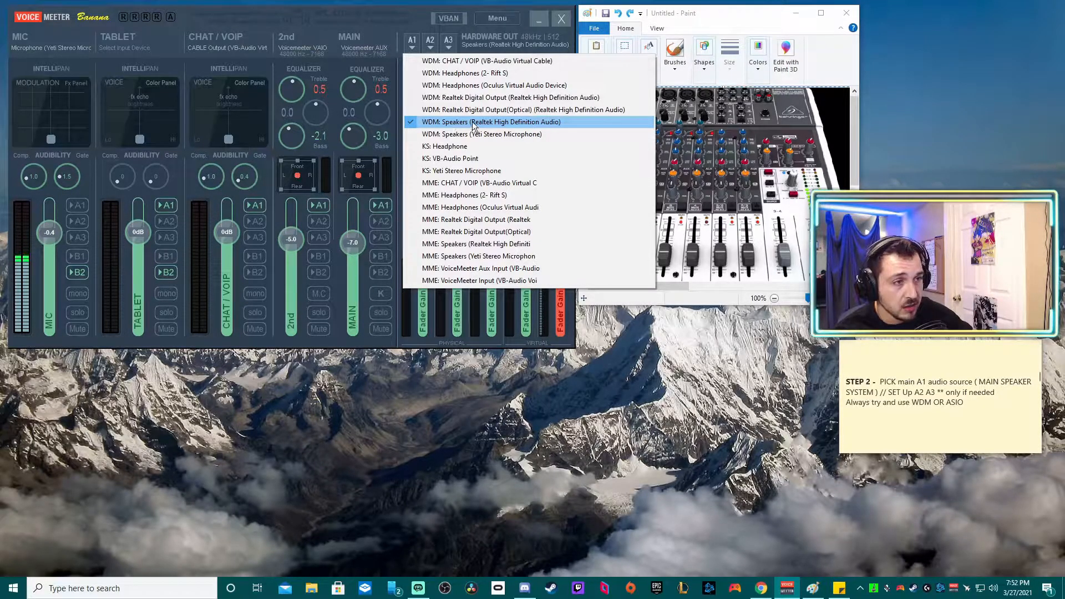
left_click(575, 350)
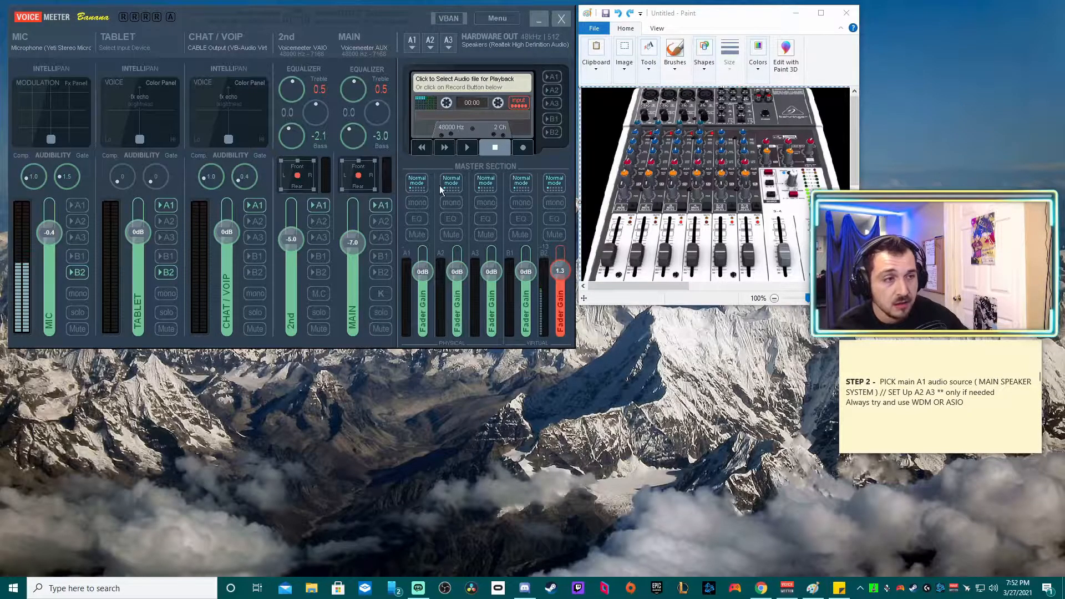
left_click(434, 45)
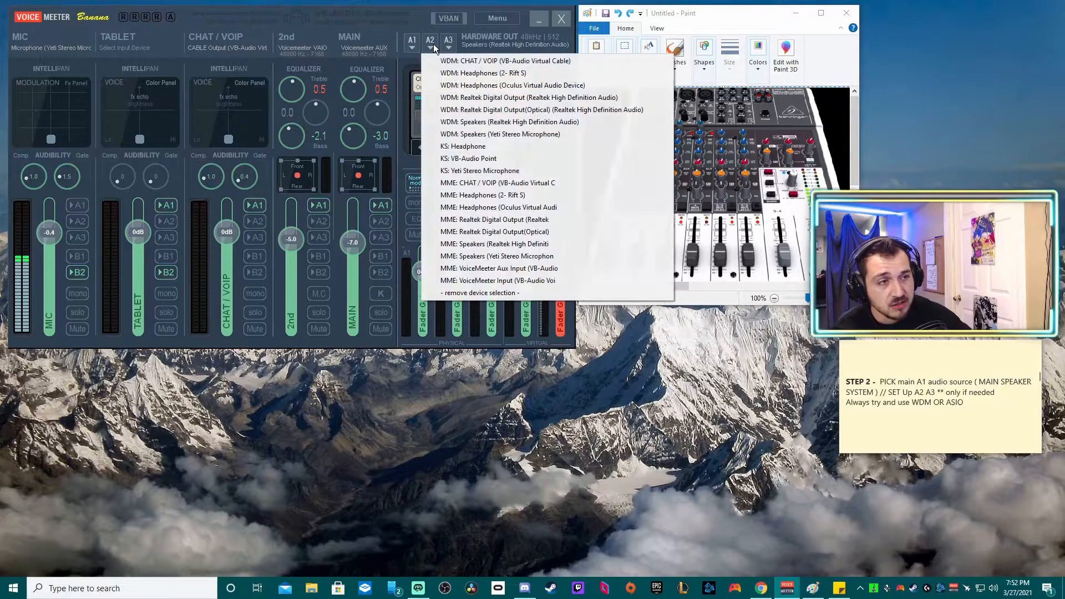
left_click(451, 43)
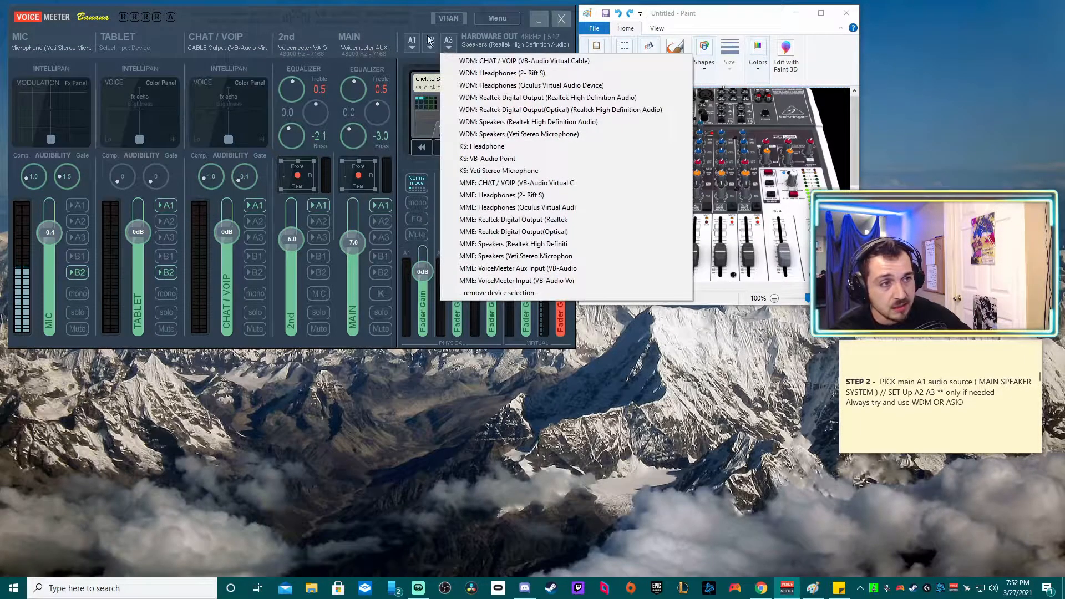
left_click(418, 40)
left_click(418, 44)
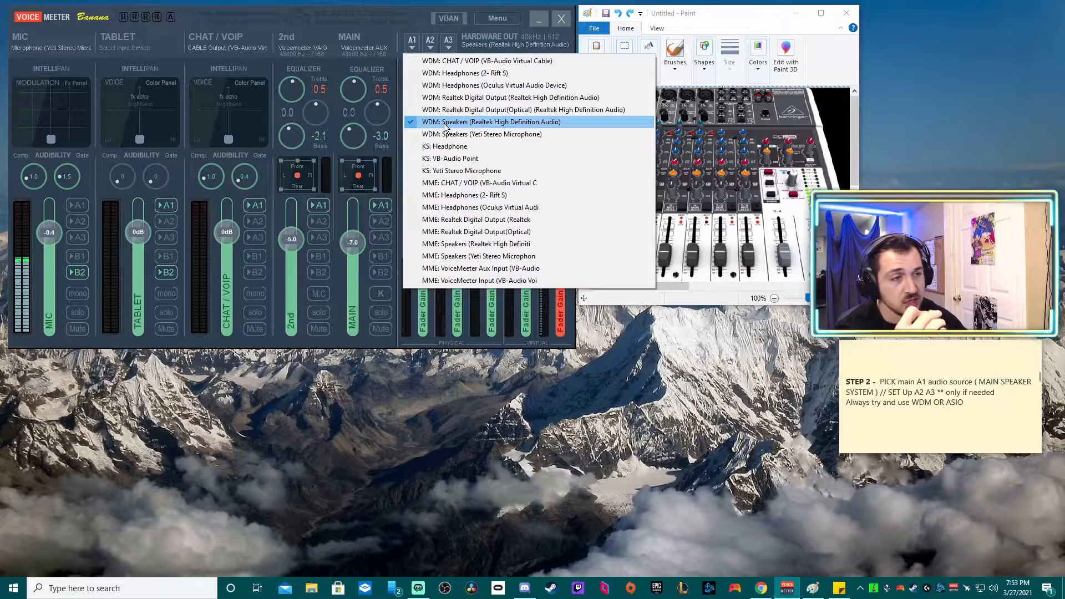
left_click(597, 322)
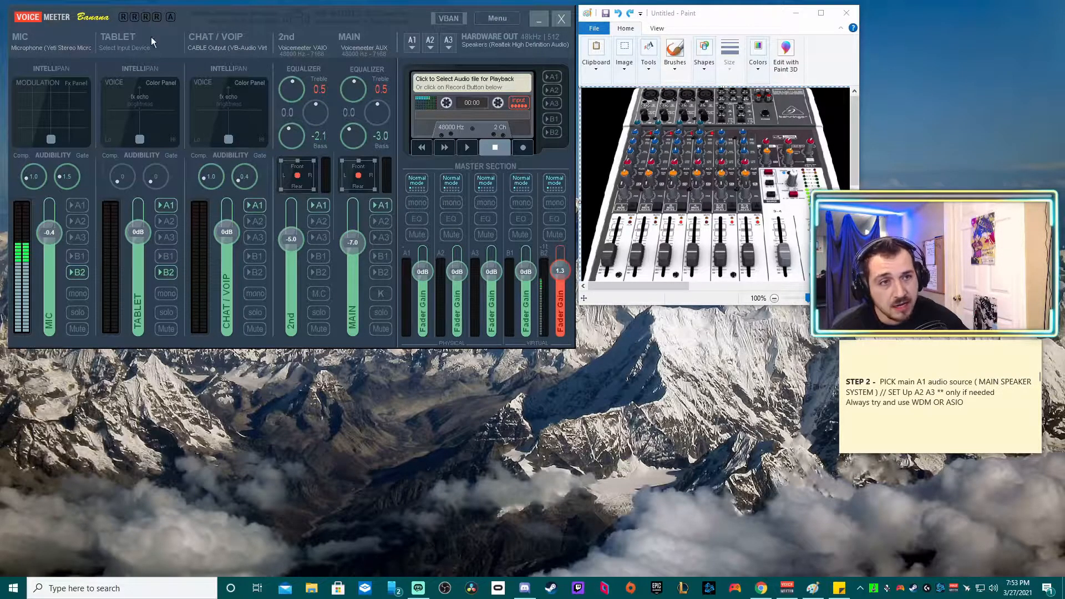
Check the first input strip's microphone device list and relabel the strip "MIC blue yeti"
left_click(59, 48)
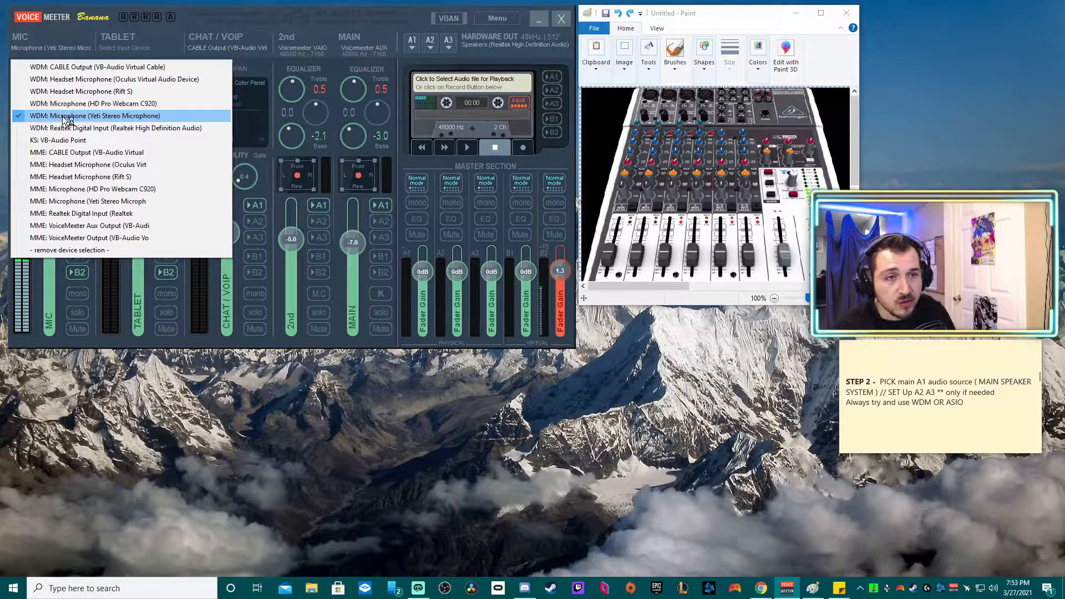
left_click(64, 31)
left_click(31, 35)
right_click(25, 36)
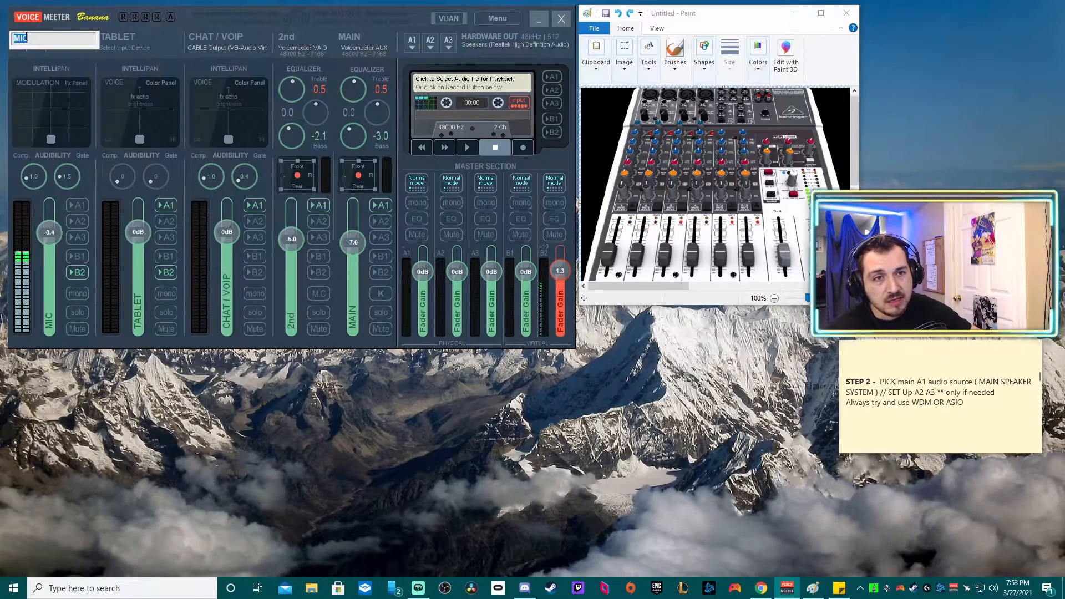
key("BackSpace")
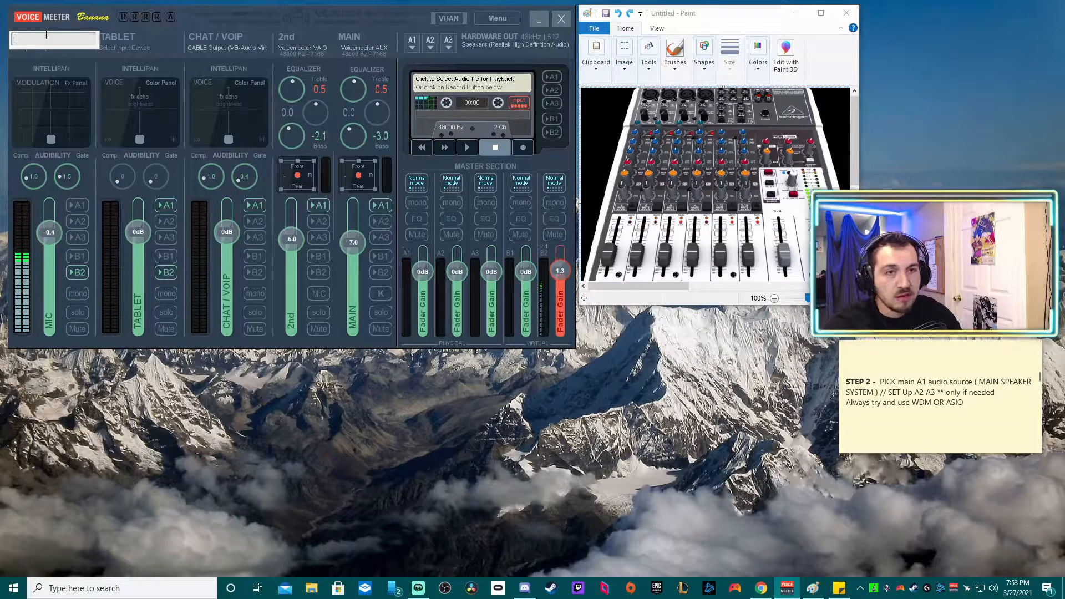
type("MIC blue yeti")
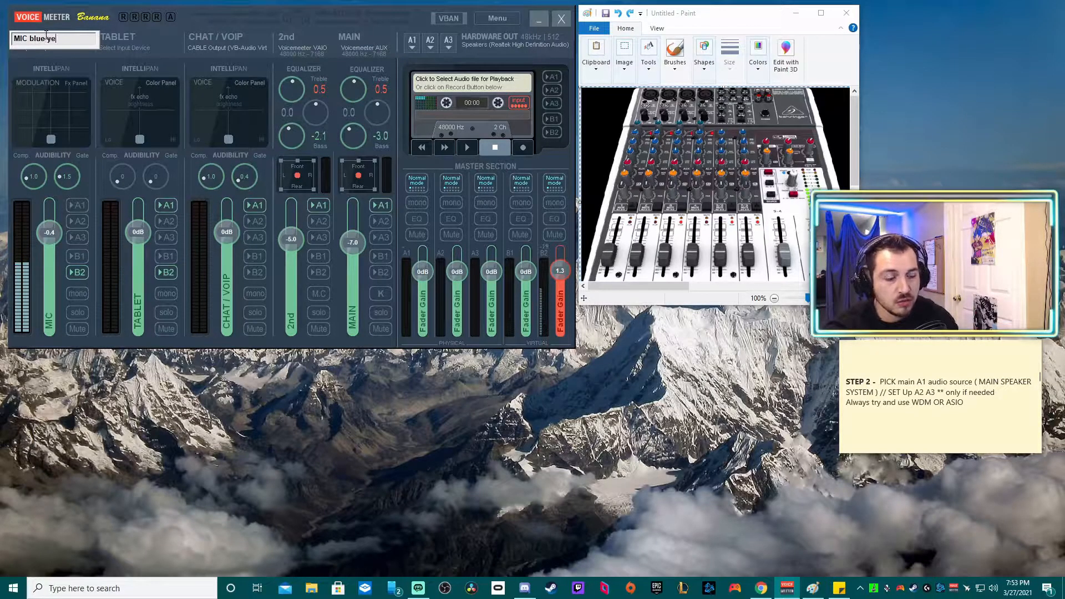
key("Return")
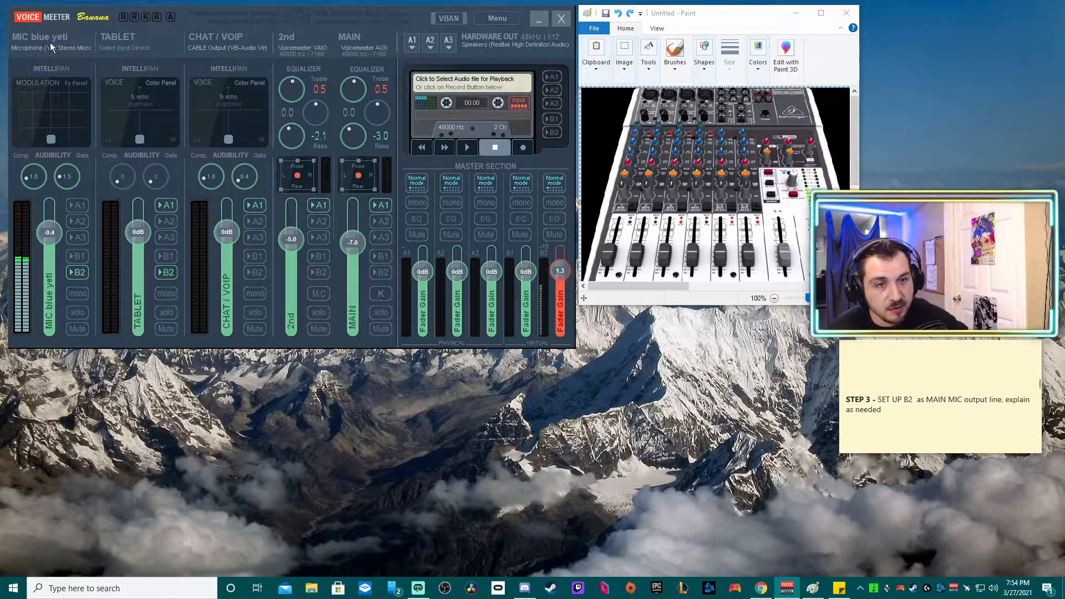
Route the MIC blue yeti strip to B1 and briefly view the Windows playback devices
left_click(75, 257)
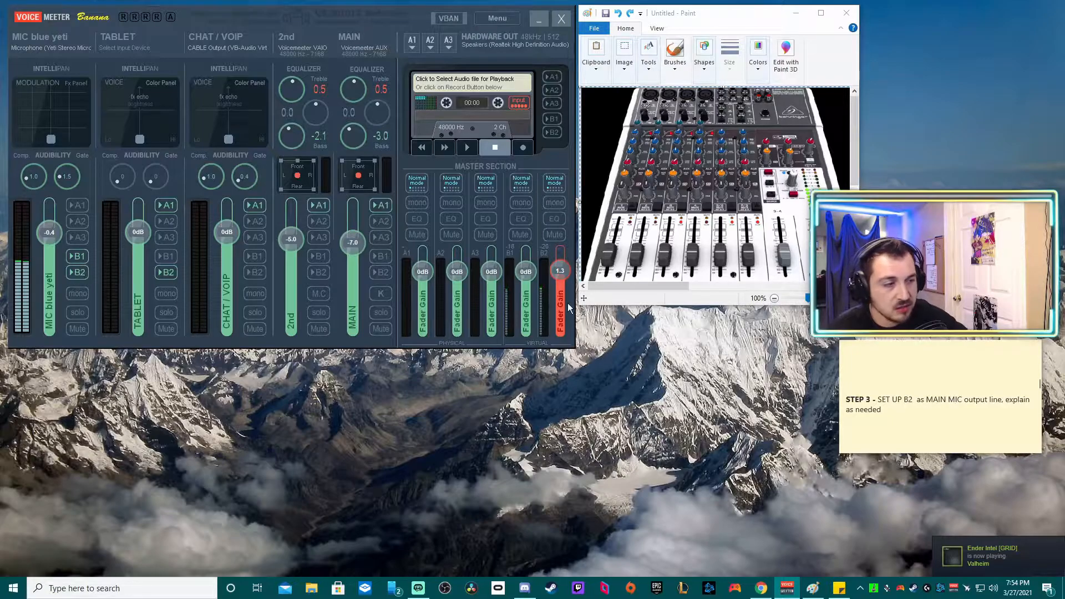
right_click(993, 588)
left_click(954, 556)
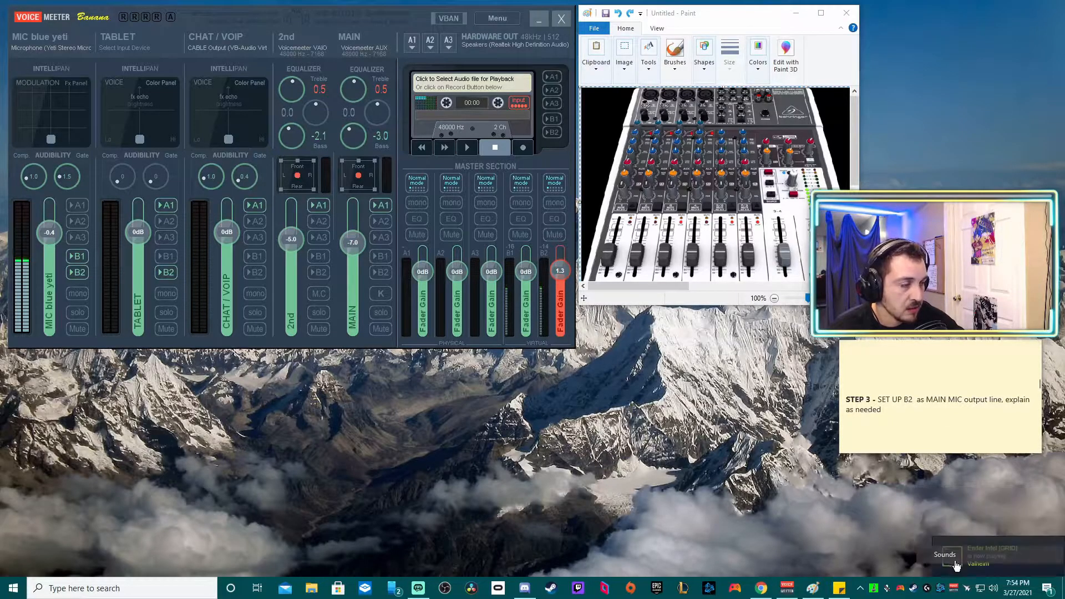
left_click_drag(114, 40, 378, 112)
left_click(316, 128)
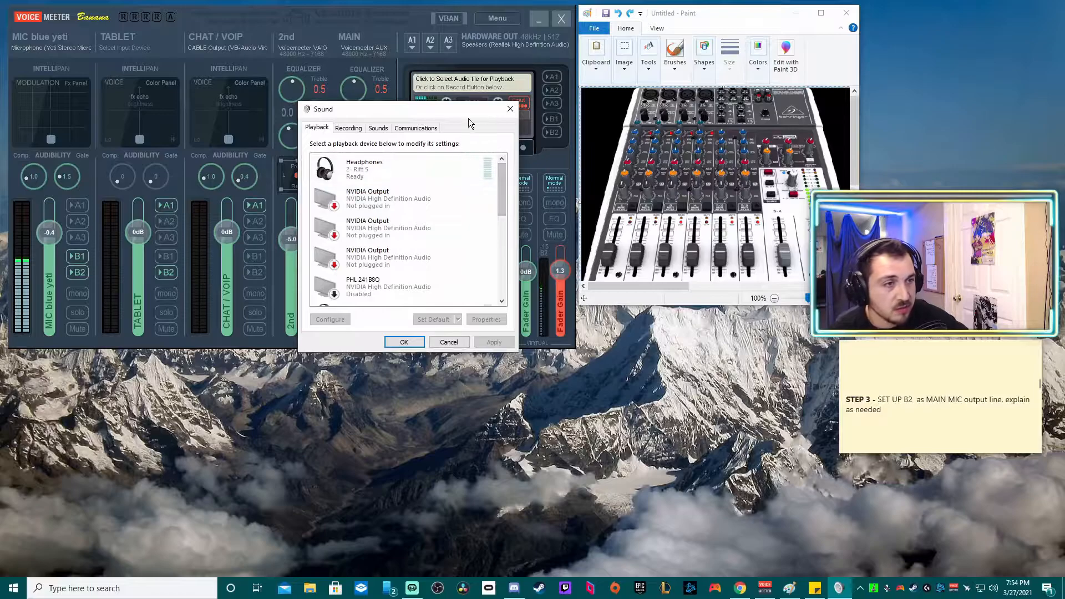
left_click(510, 109)
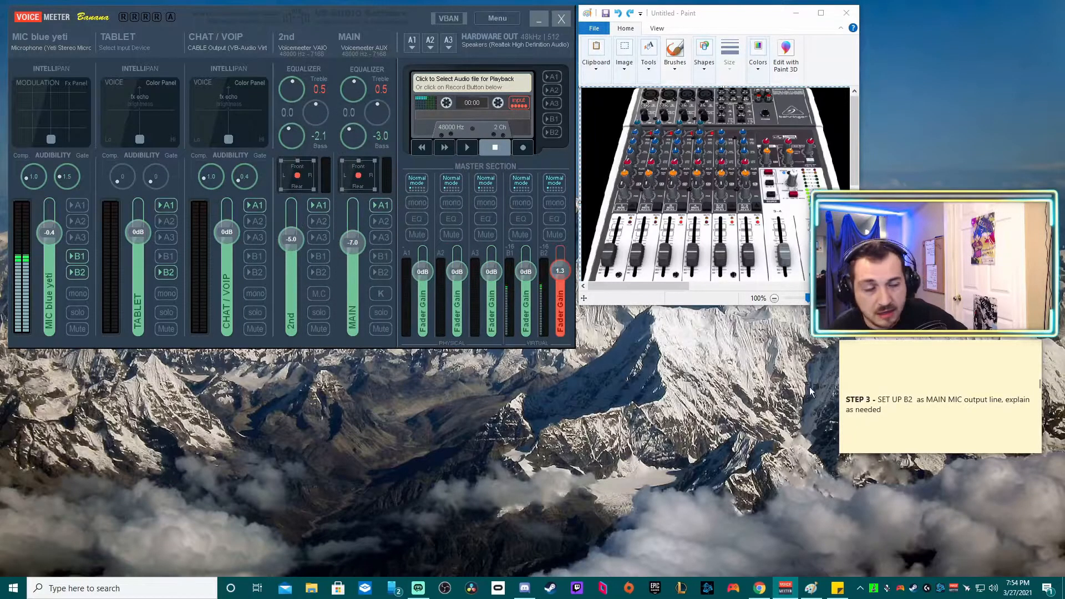
Open the Windows Sound settings and compare the VoiceMeeter entries among the playback and recording devices
right_click(993, 588)
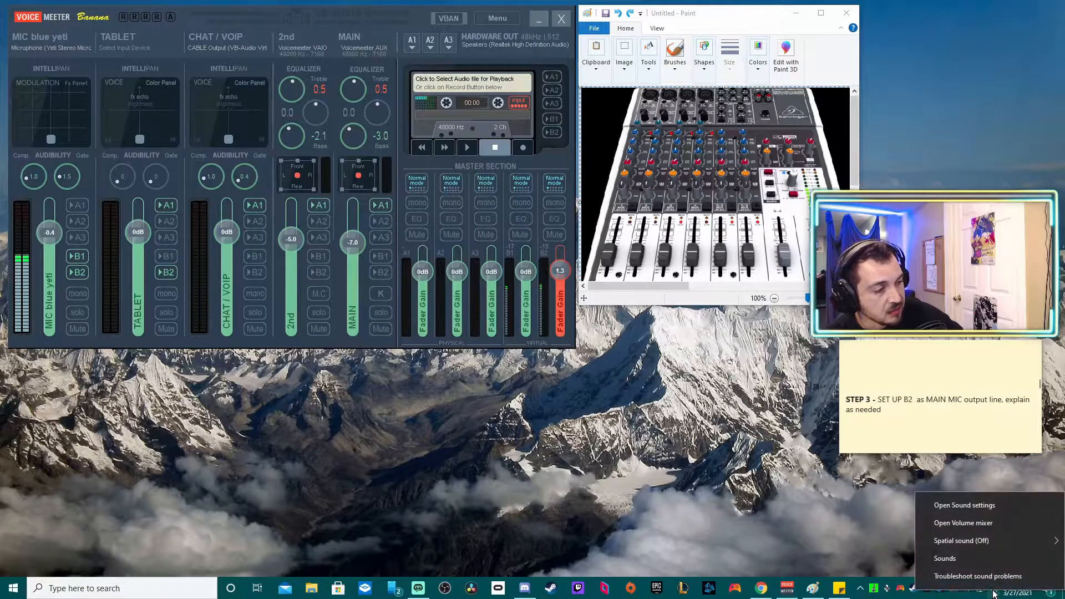
left_click(963, 561)
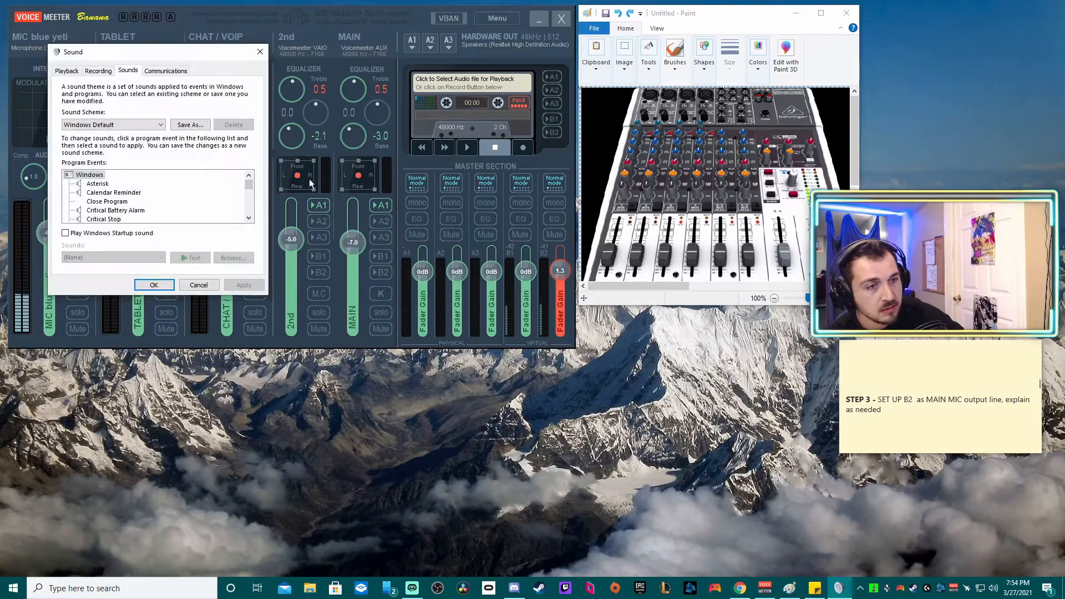
left_click_drag(151, 54, 599, 174)
left_click(544, 194)
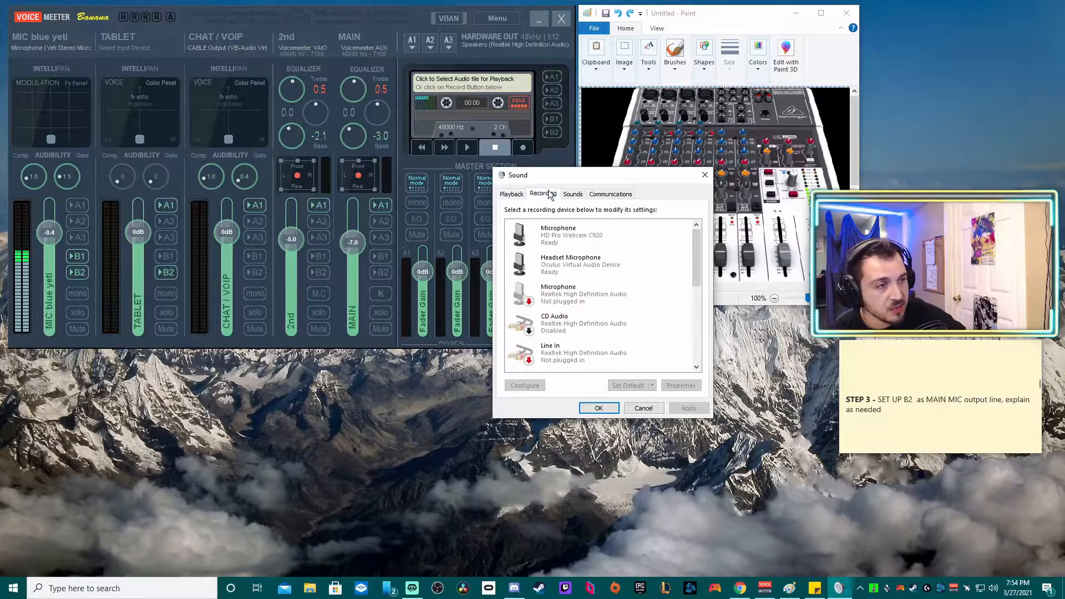
left_click(511, 193)
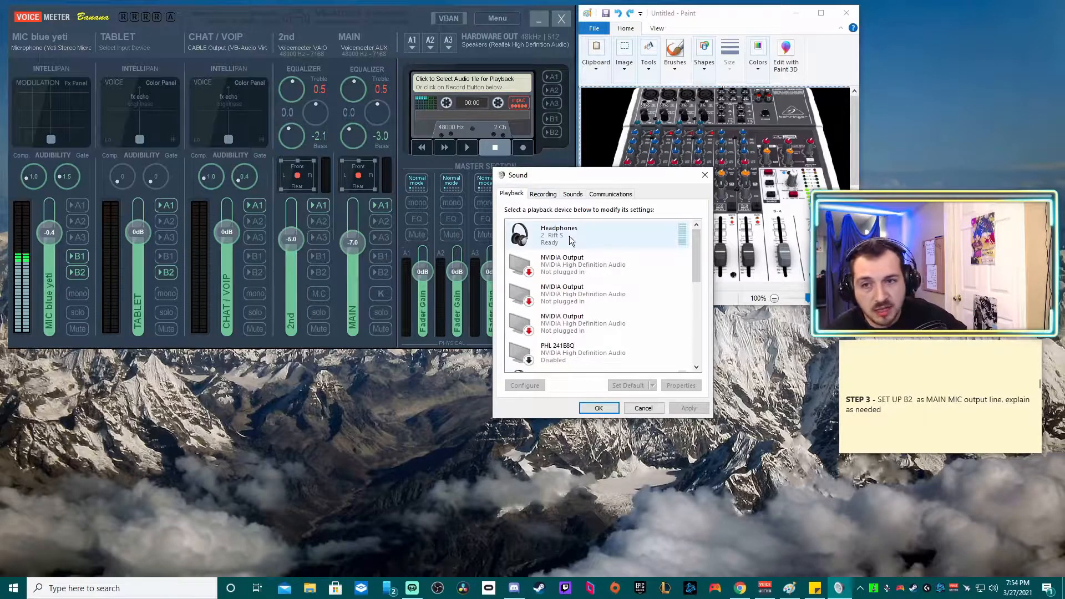
left_click_drag(694, 238, 699, 315)
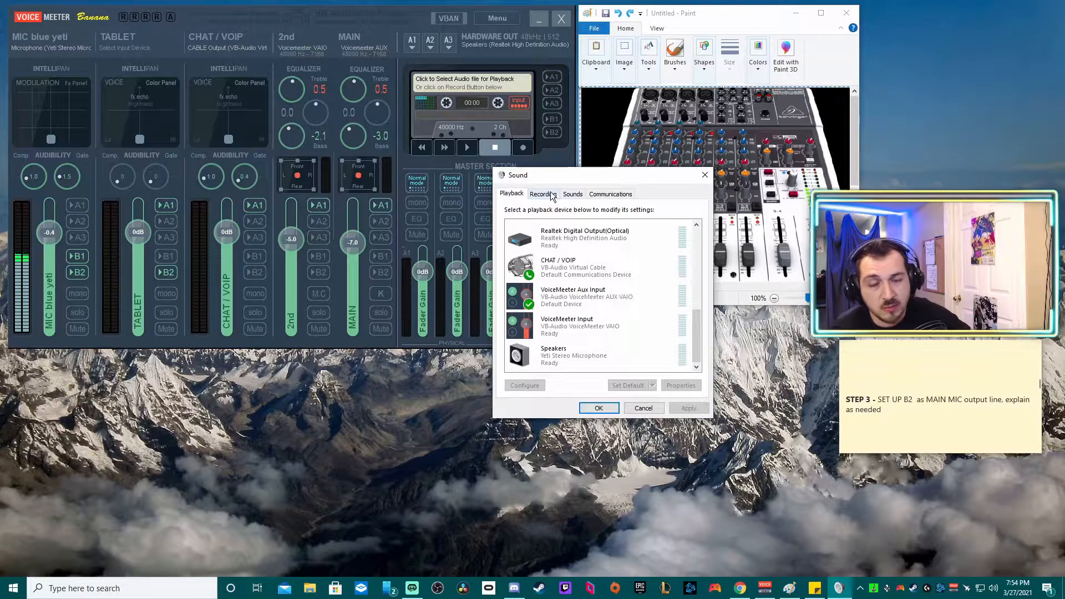
left_click_drag(560, 185, 351, 144)
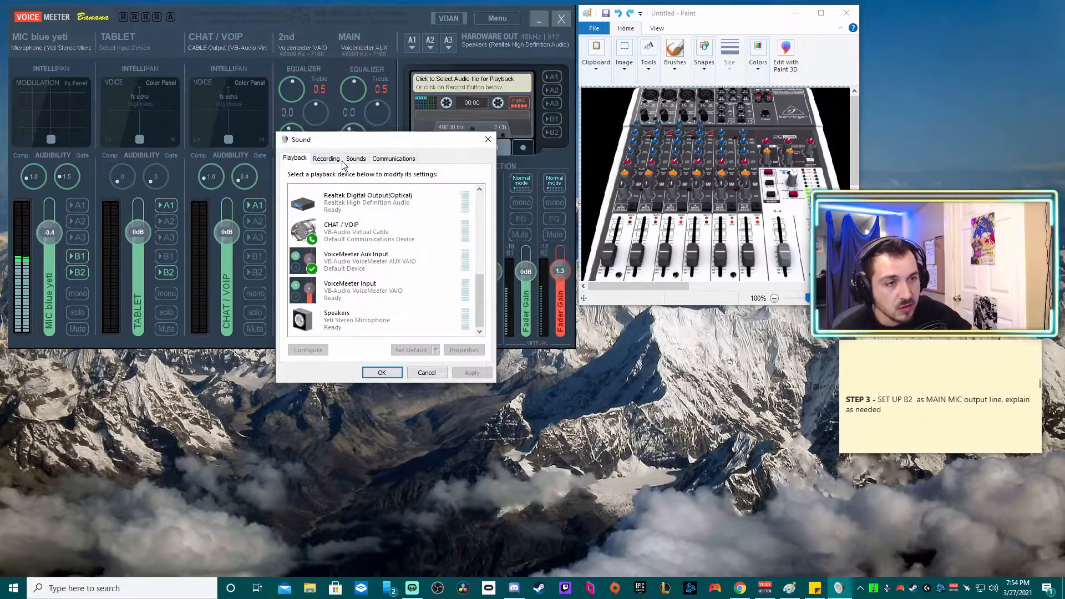
left_click(339, 160)
left_click_drag(481, 213, 469, 304)
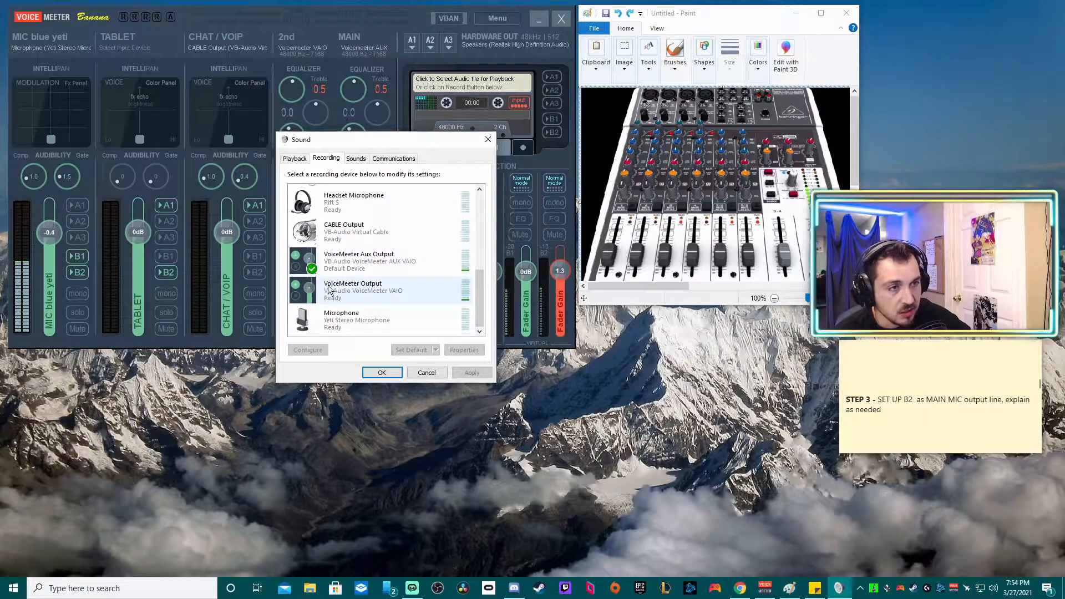
left_click(294, 158)
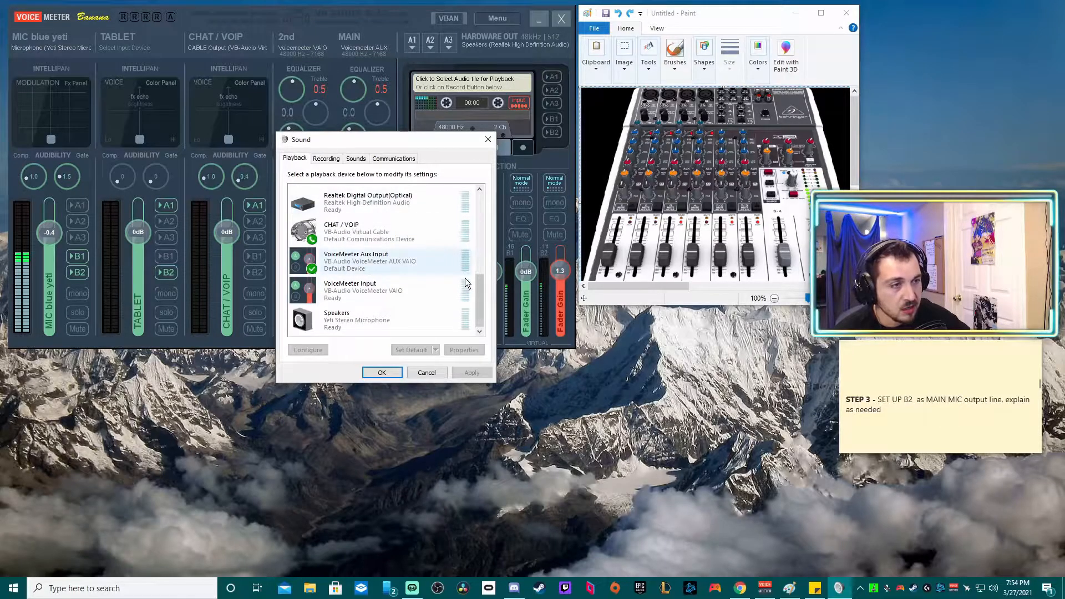
left_click(326, 158)
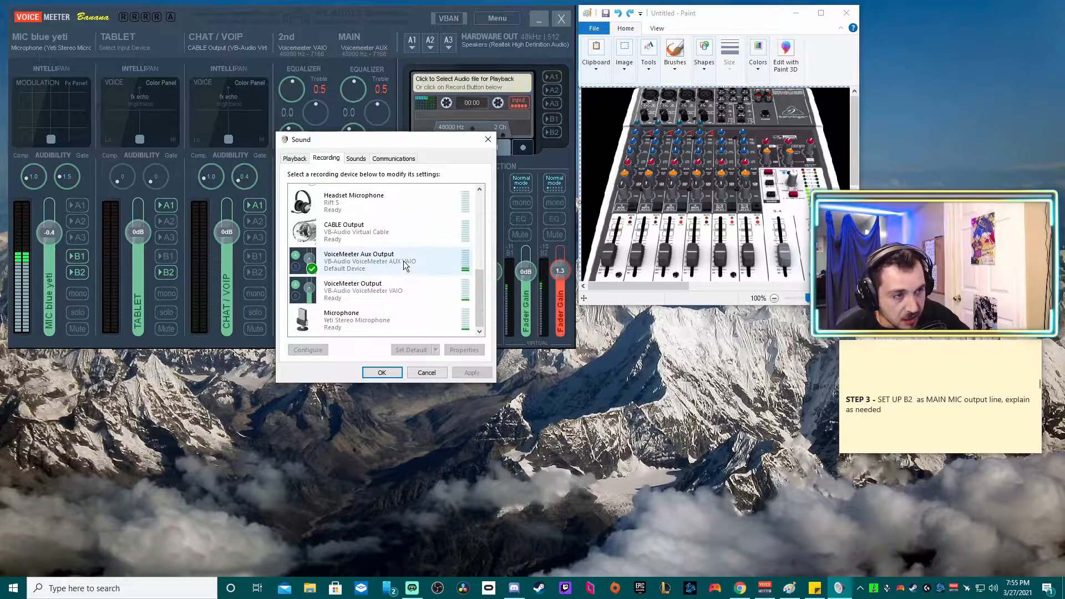
Turn off B1 routing on the MIC blue yeti strip and return to the Windows recording devices
left_click(238, 274)
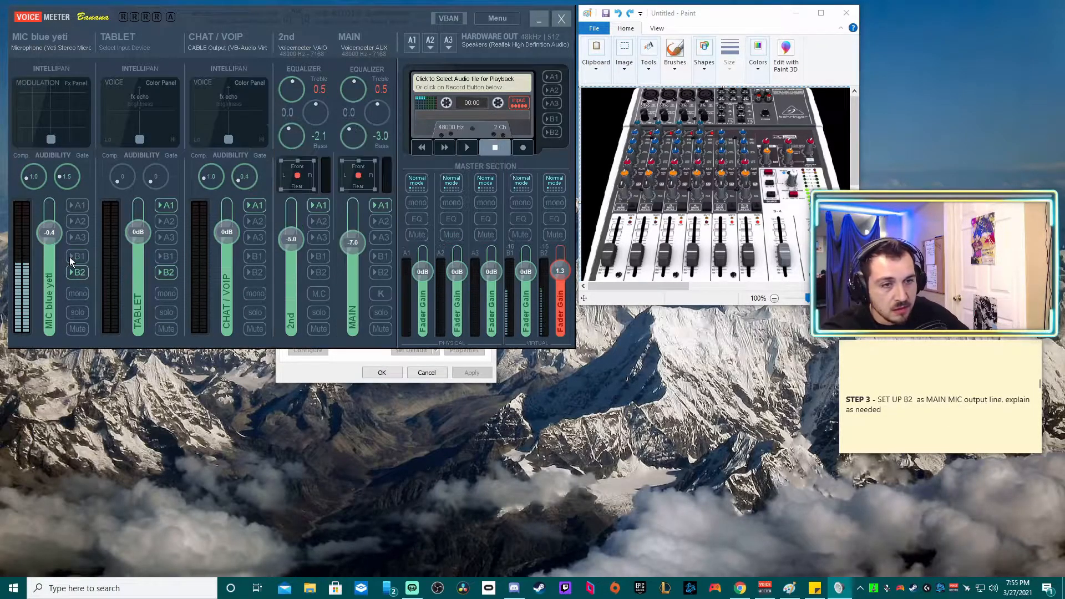
left_click(296, 374)
left_click_drag(385, 142, 376, 164)
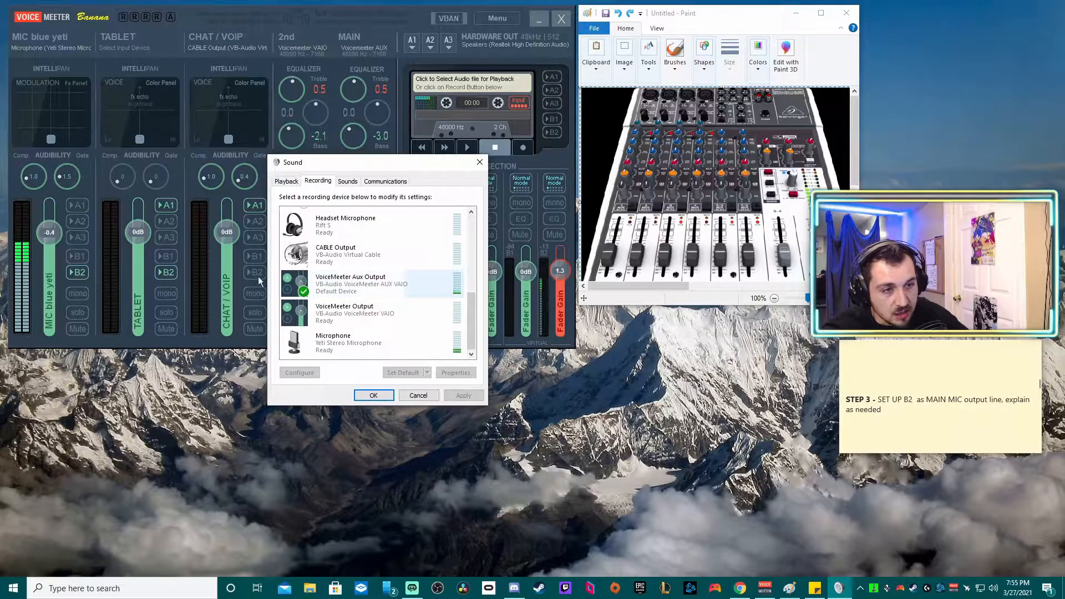
Rename the VoiceMeeter Aux Output recording device as "Aux Output B2" in its properties
right_click(370, 286)
left_click(377, 287)
right_click(377, 287)
left_click(414, 335)
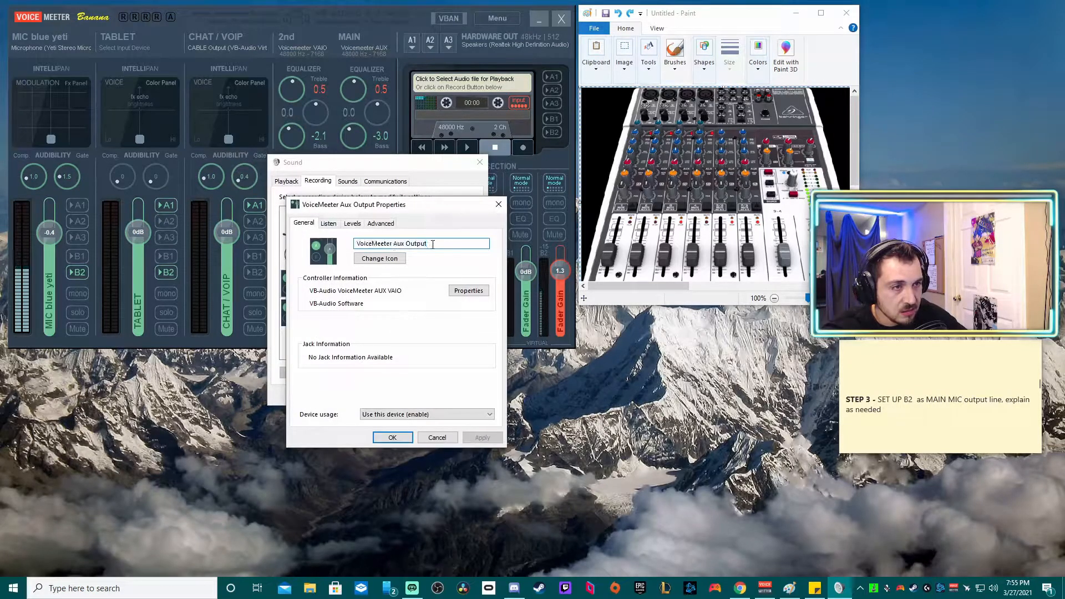
left_click_drag(393, 244, 356, 244)
key("BackSpace")
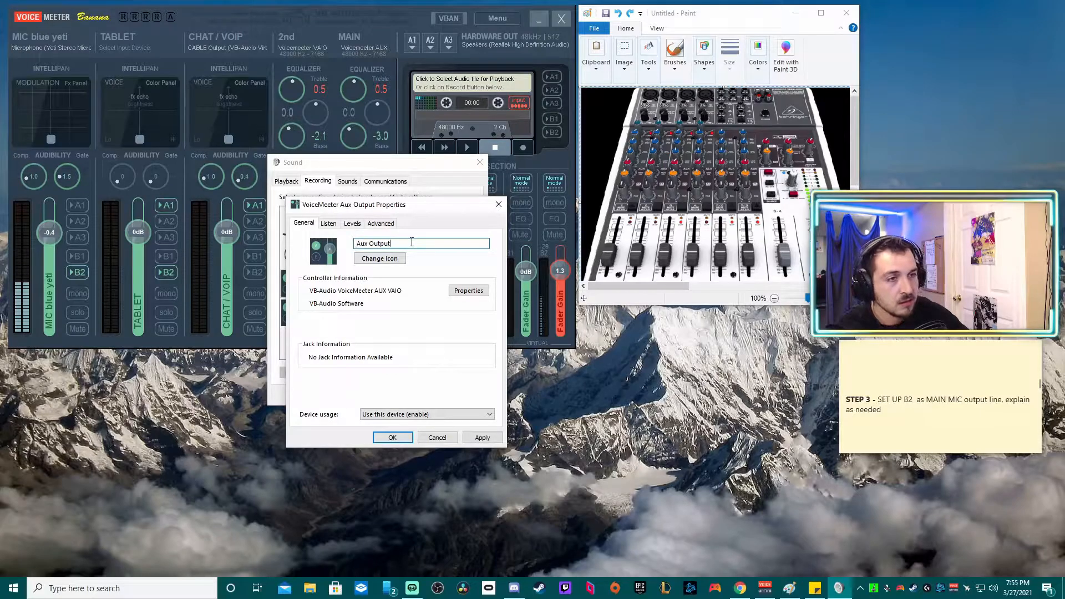
type("B2")
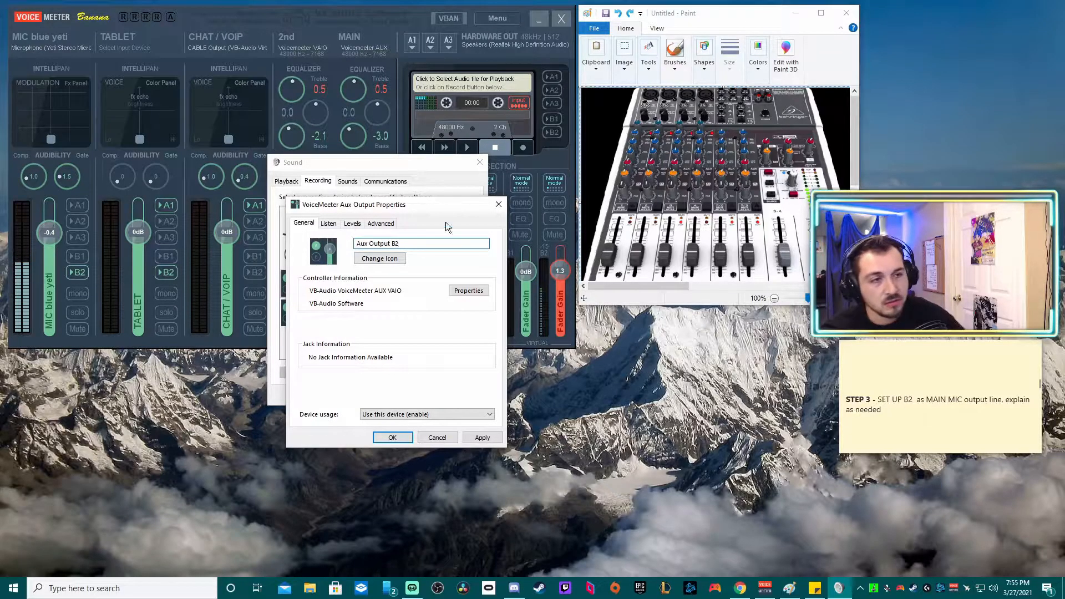
left_click(482, 437)
left_click(393, 437)
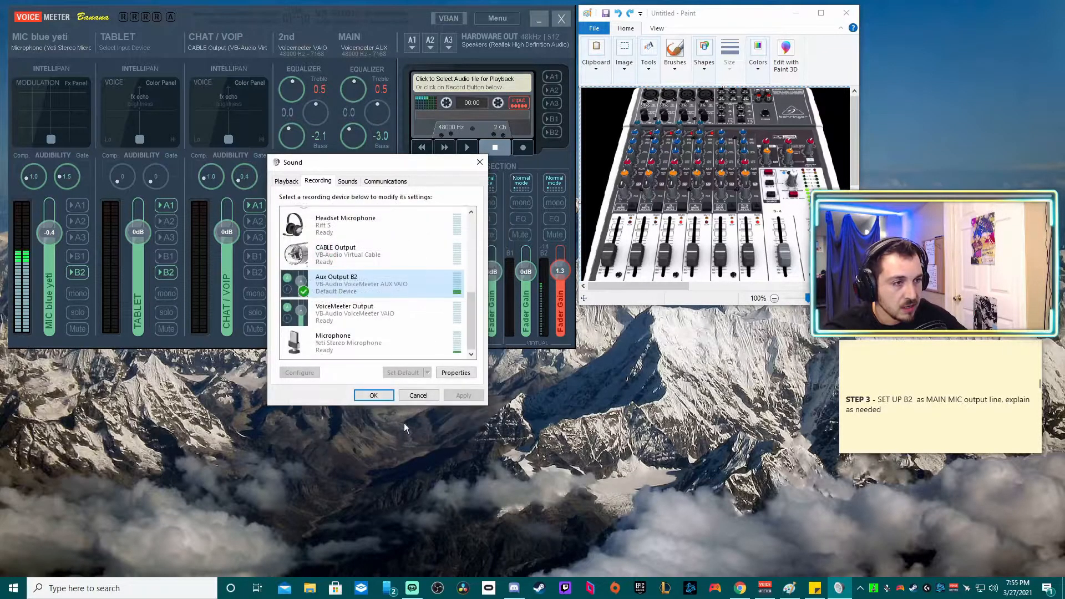
Rename the VoiceMeeter Output recording device as "Output B1" and close the Sound settings with the changes accepted
left_click(371, 318)
right_click(370, 317)
left_click(411, 392)
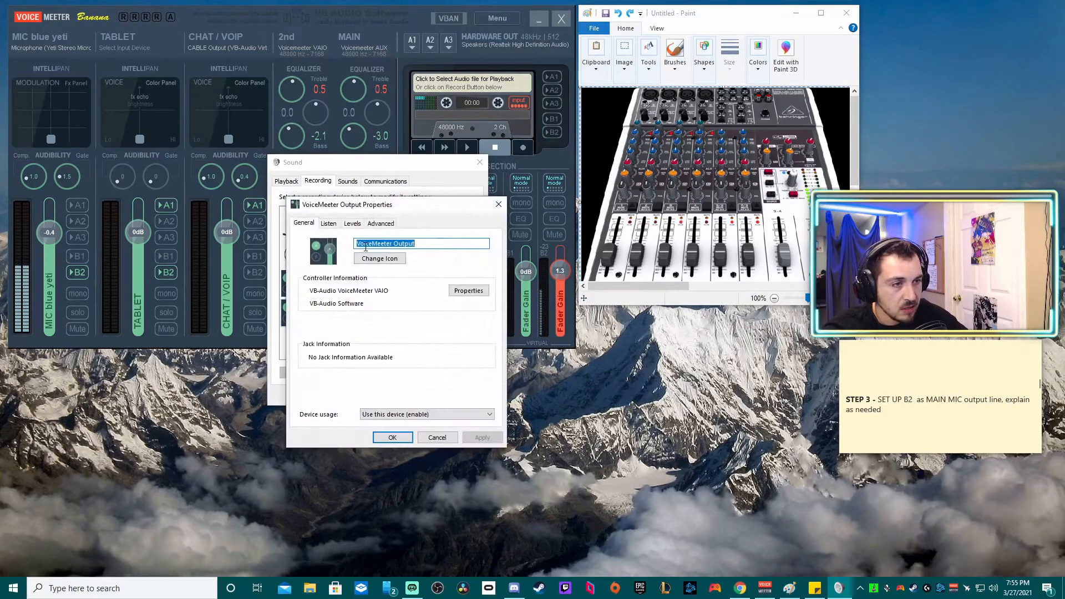
left_click(426, 243)
double_click(383, 243)
key("BackSpace")
type("B1")
left_click(482, 438)
left_click(400, 437)
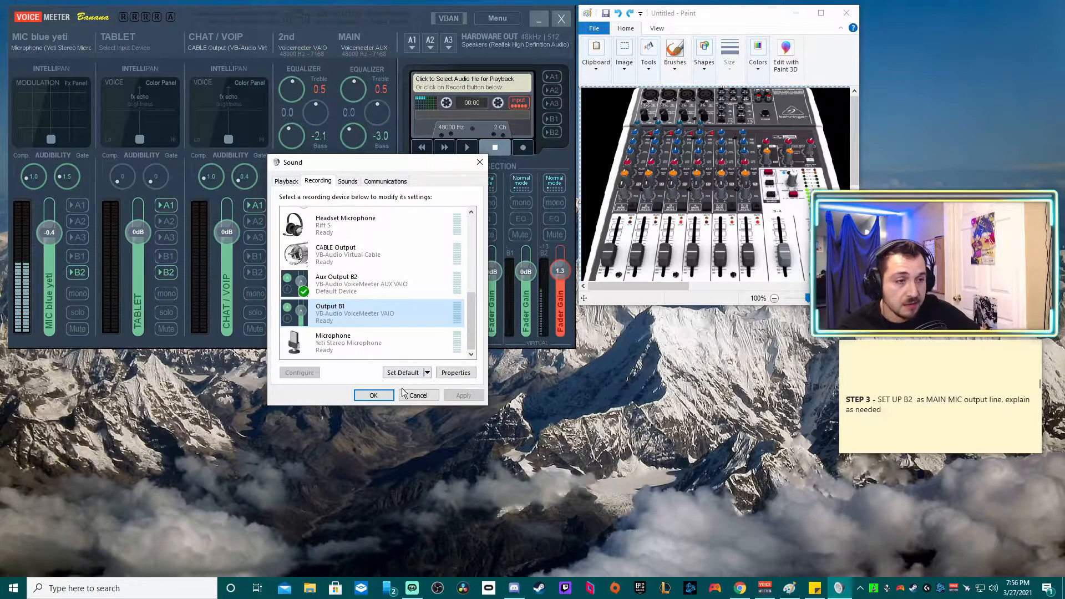
left_click(372, 396)
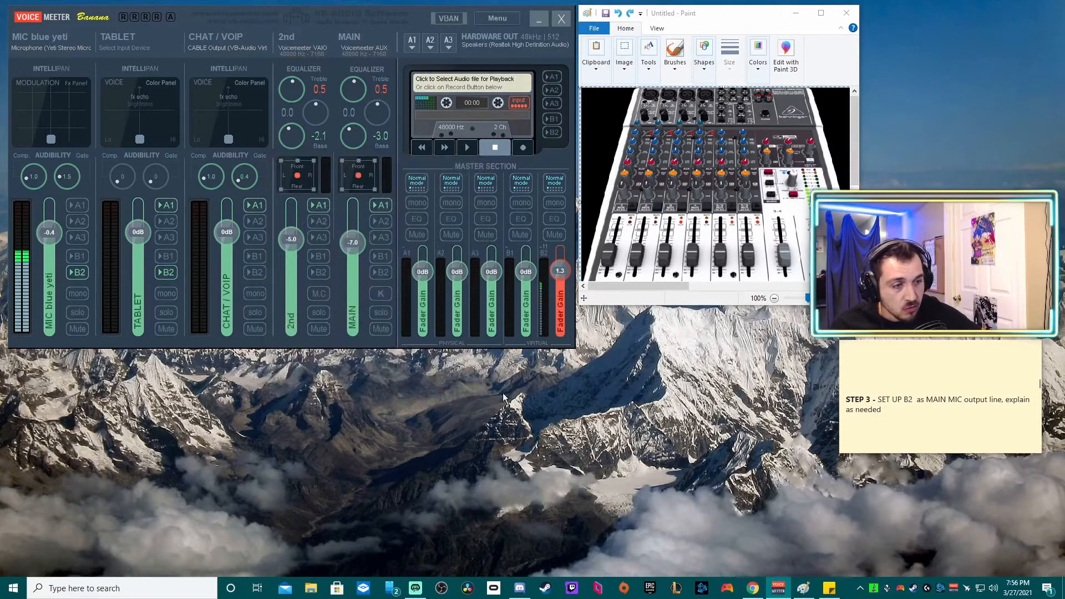
left_click(77, 273)
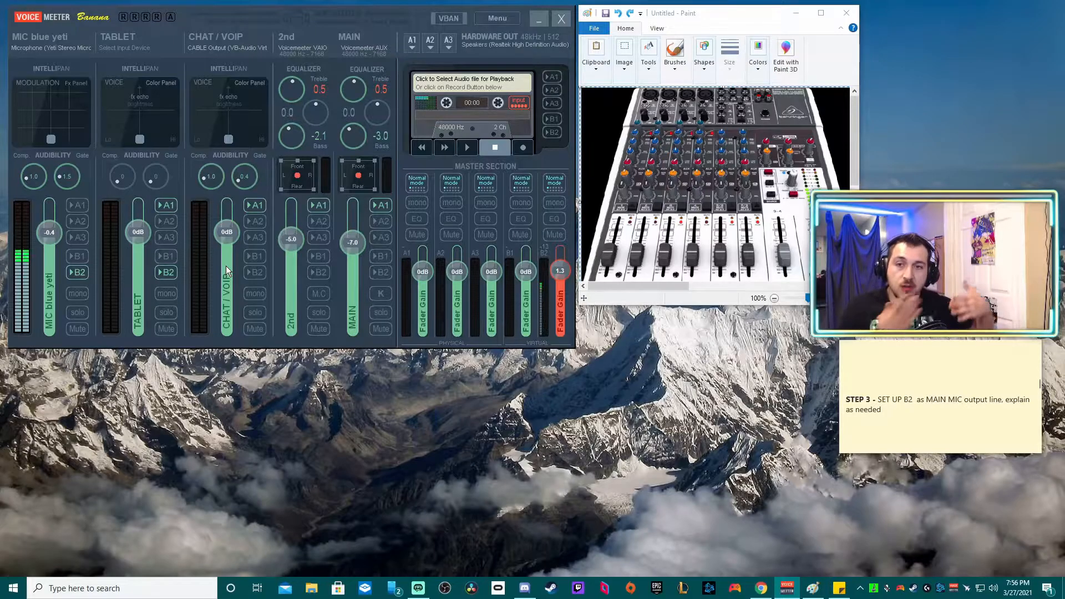
Open the Windows recording devices in the Sound settings and bring the Aux Output B2 and Output B1 entries into view beside the mixer
right_click(993, 588)
left_click(944, 559)
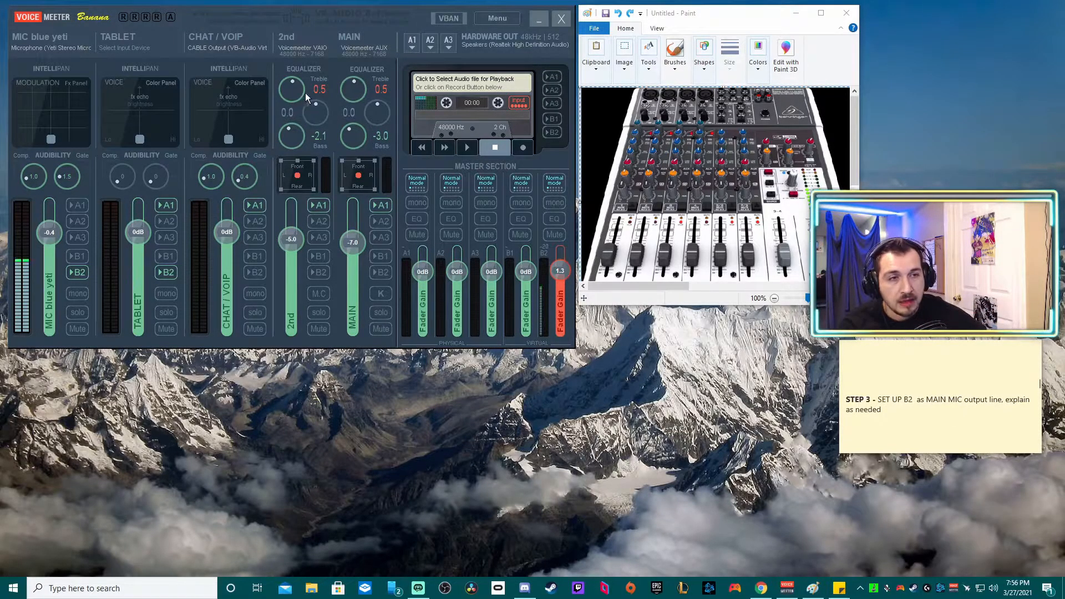
left_click(112, 85)
scroll(167, 183, "down", 3)
left_click_drag(195, 66, 555, 186)
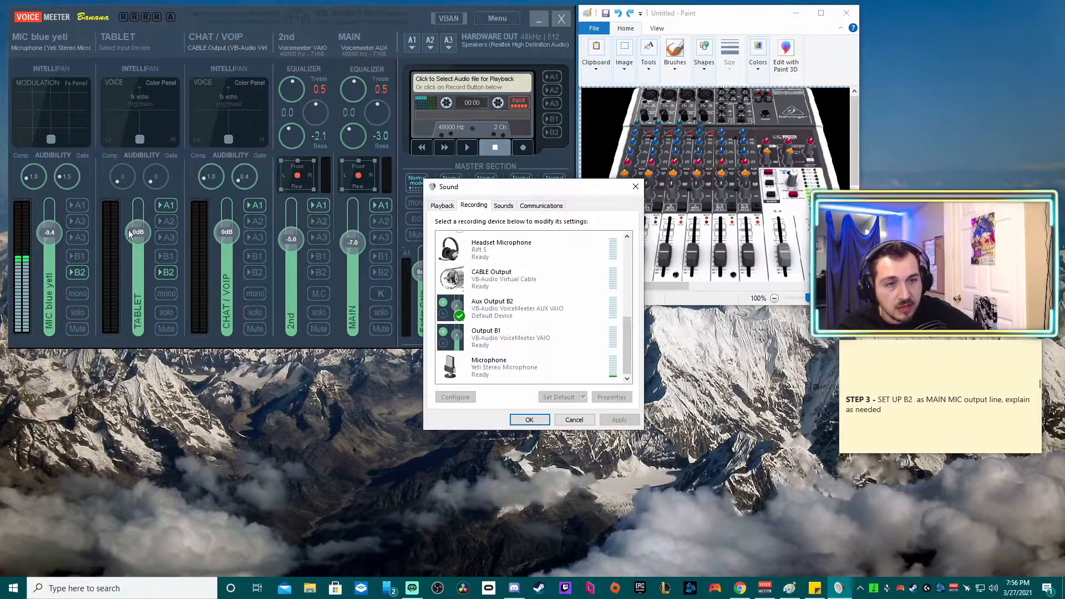
left_click(77, 272)
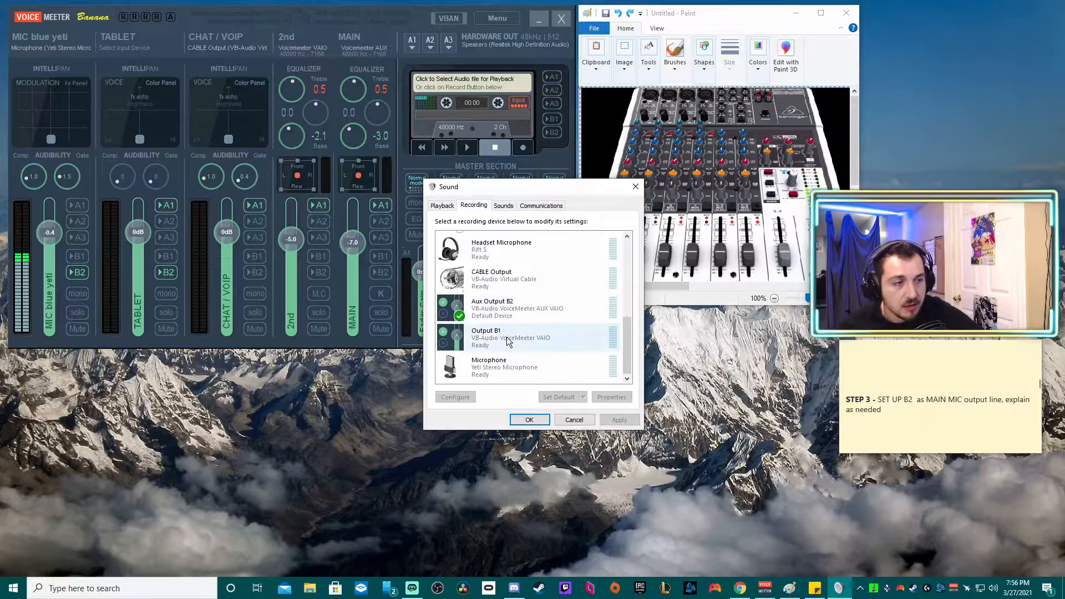
Make the Rift S Headset Microphone the default recording device and switch the default back to Aux Output B2
left_click(526, 309)
right_click(526, 309)
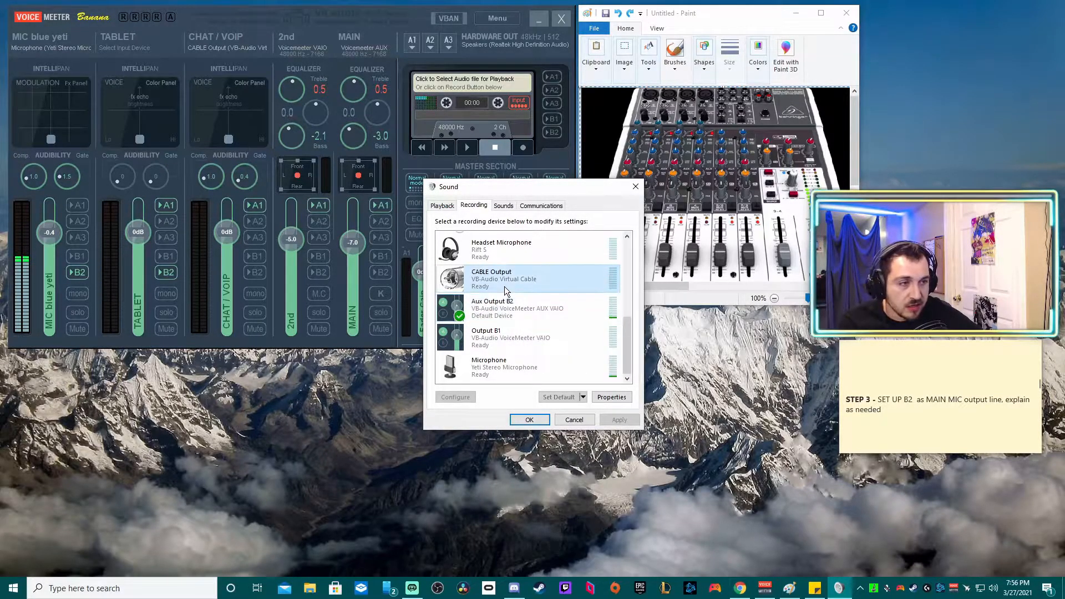
right_click(506, 287)
left_click(490, 253)
right_click(489, 253)
left_click(533, 285)
left_click(491, 314)
right_click(511, 314)
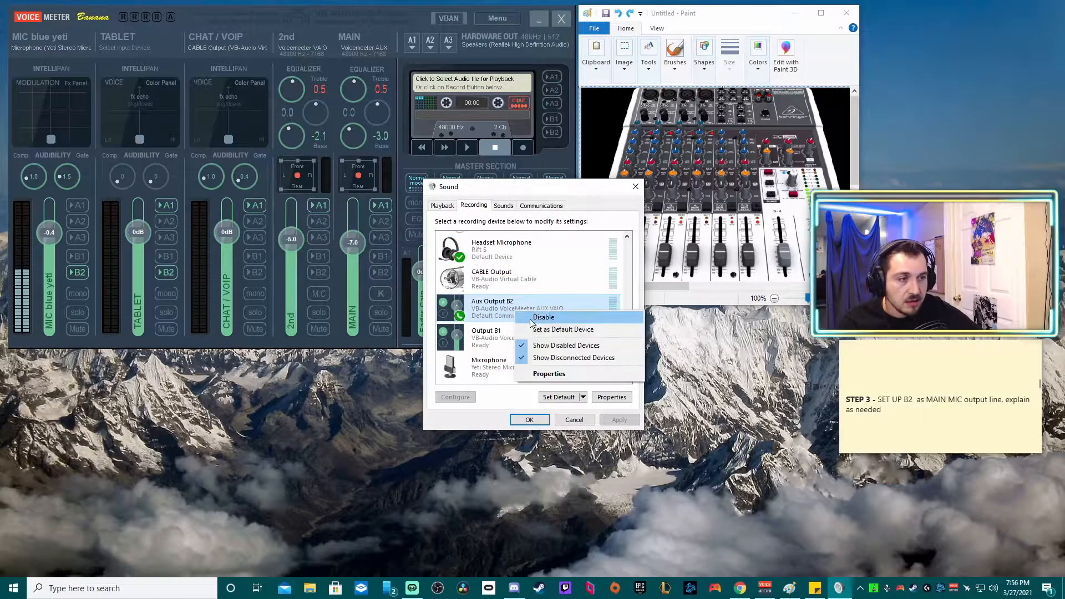
left_click(552, 331)
Set the Rift S Headset Microphone as default once more and reassign Aux Output B2 as the default recording device
left_click(494, 247)
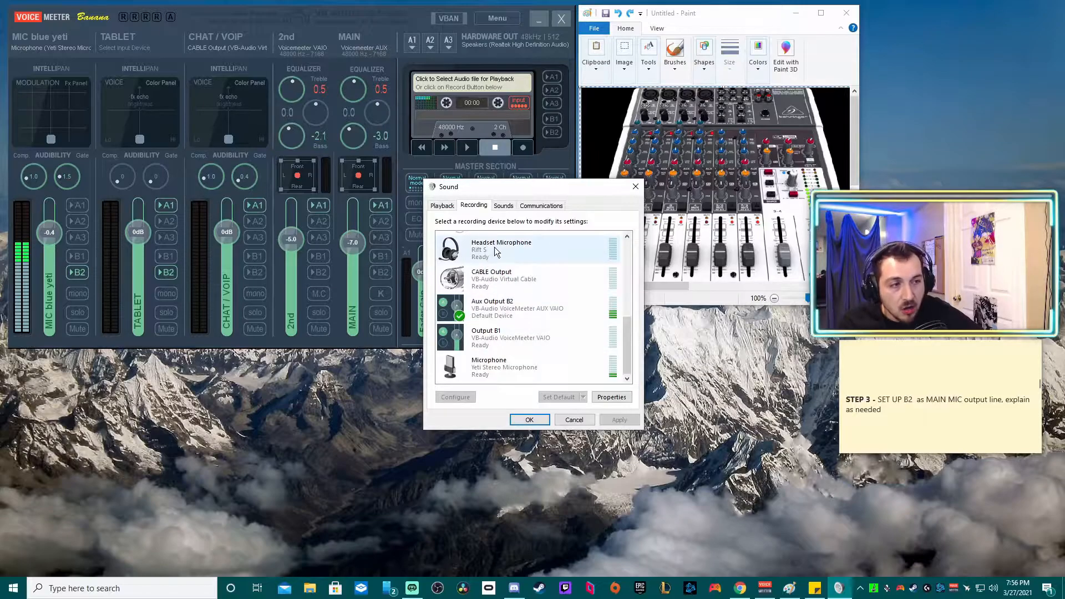
right_click(494, 248)
left_click(541, 279)
left_click(513, 310)
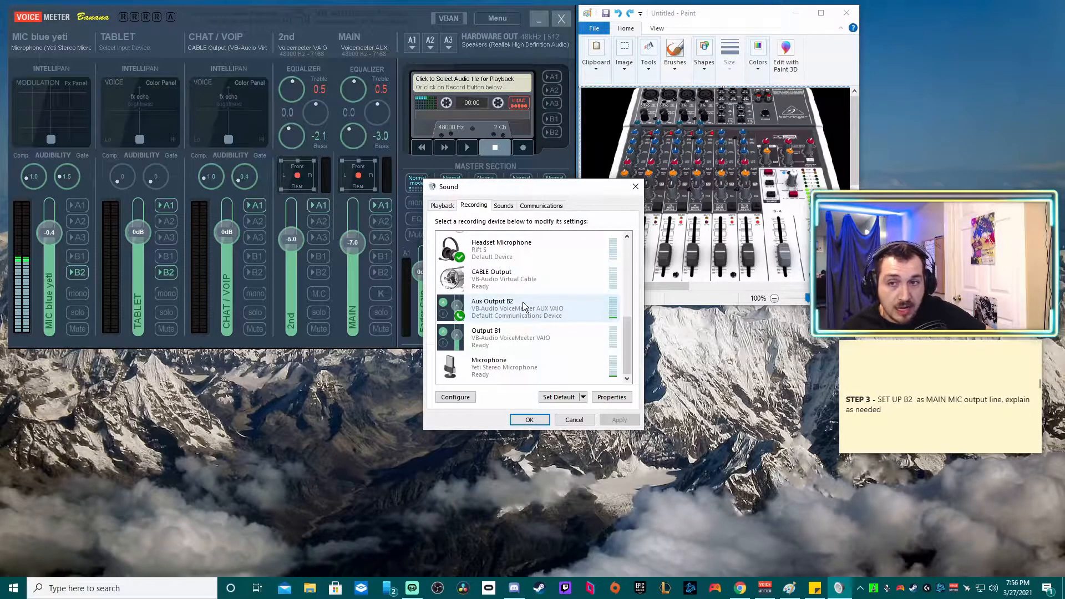
right_click(491, 313)
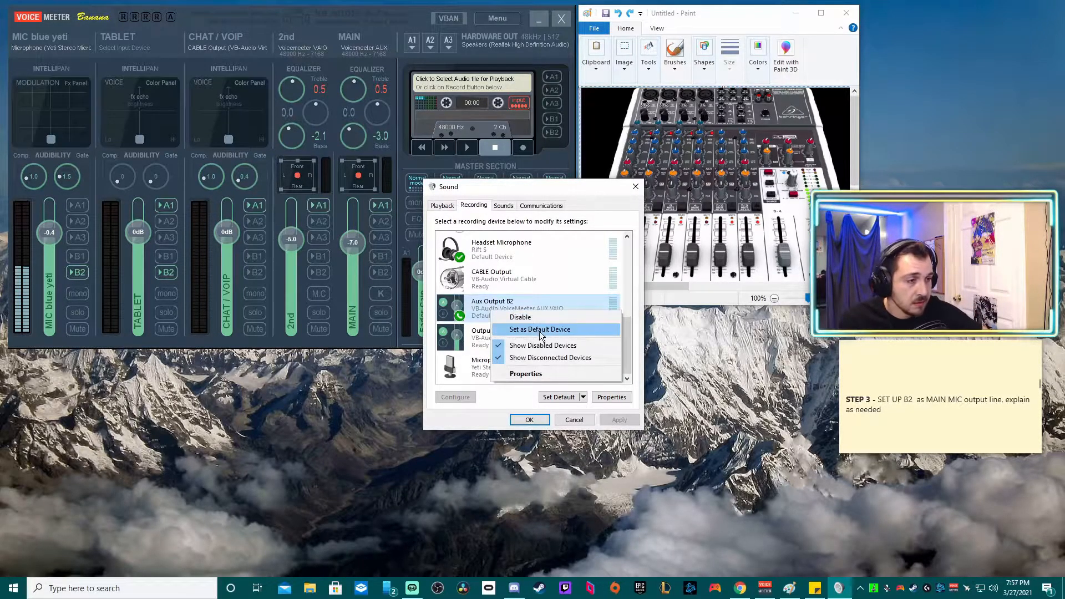
left_click(535, 328)
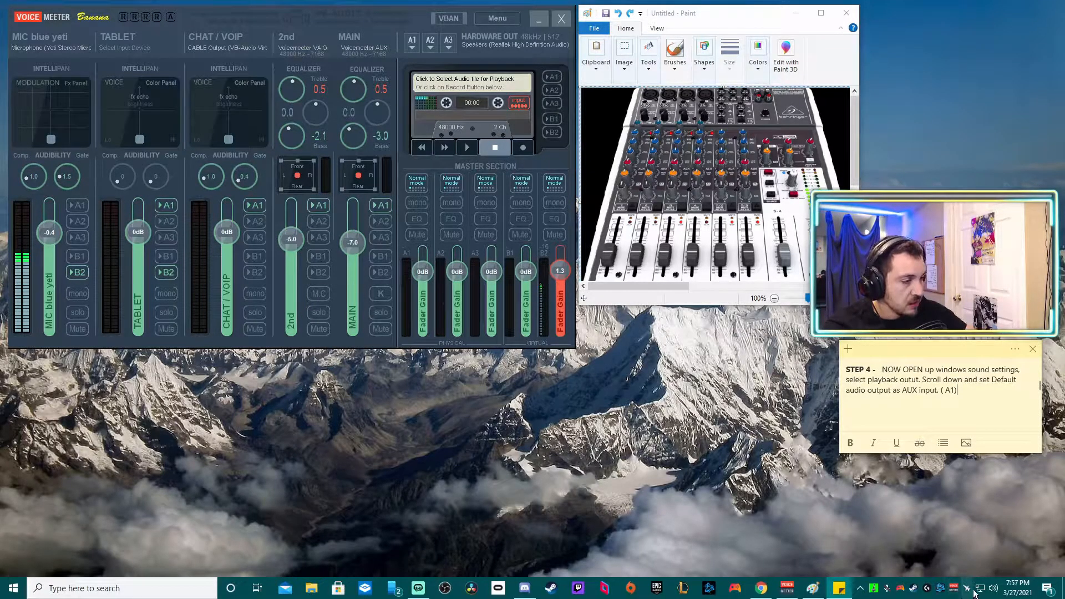
Open the Windows playback devices, bring the VoiceMeeter entries into view and move the Sound dialog clear of the mixer
right_click(993, 588)
left_click(944, 556)
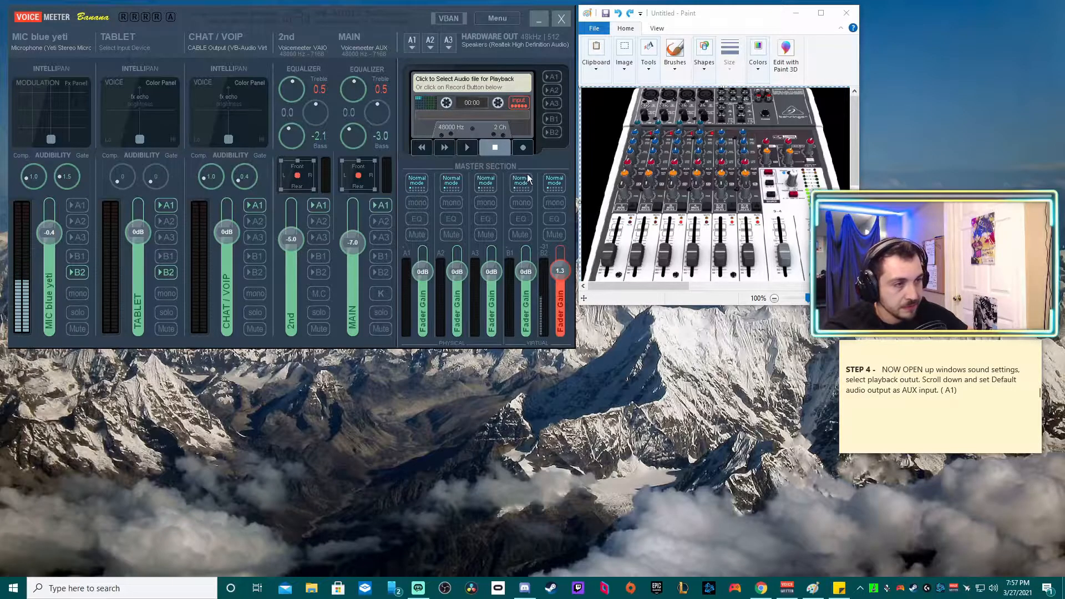
left_click_drag(148, 88, 497, 220)
left_click(439, 232)
left_click_drag(625, 302, 618, 375)
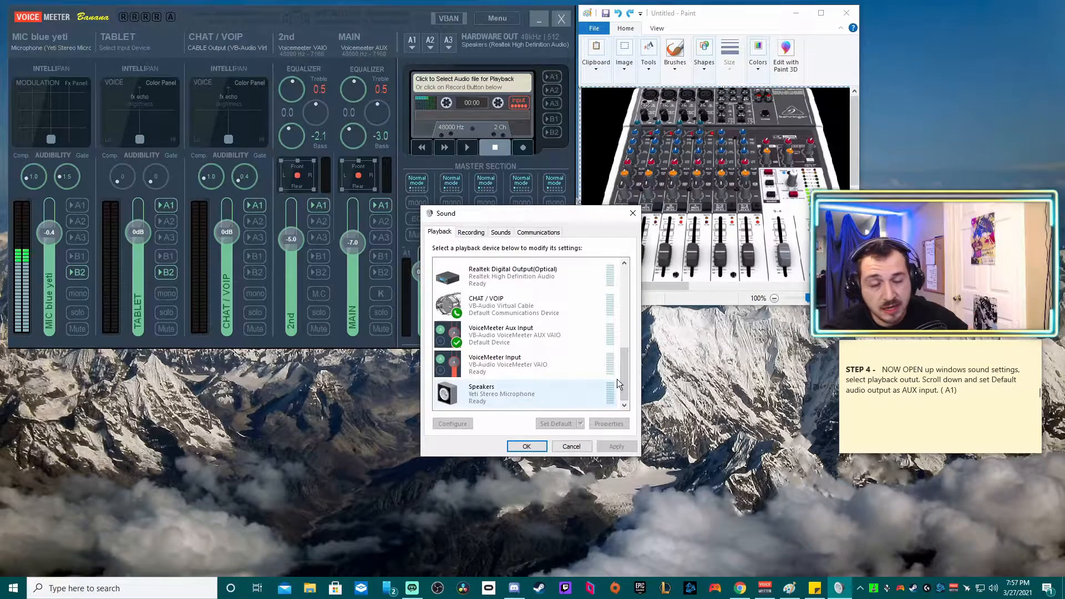
left_click_drag(534, 214, 695, 214)
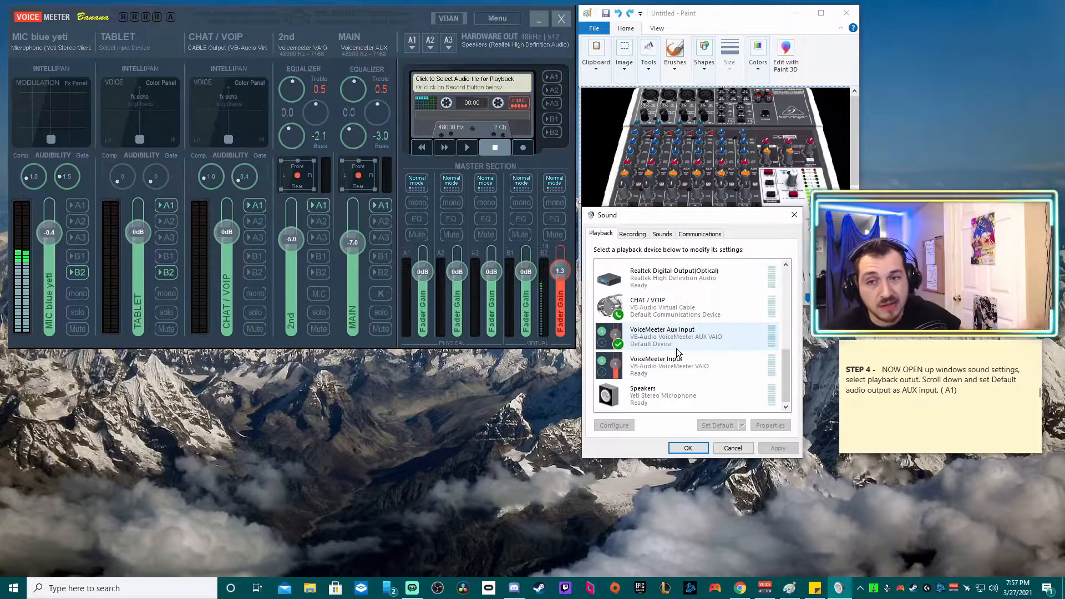
Select VoiceMeeter Aux Input among the playback devices and check its default device options
left_click(674, 372)
left_click(679, 346)
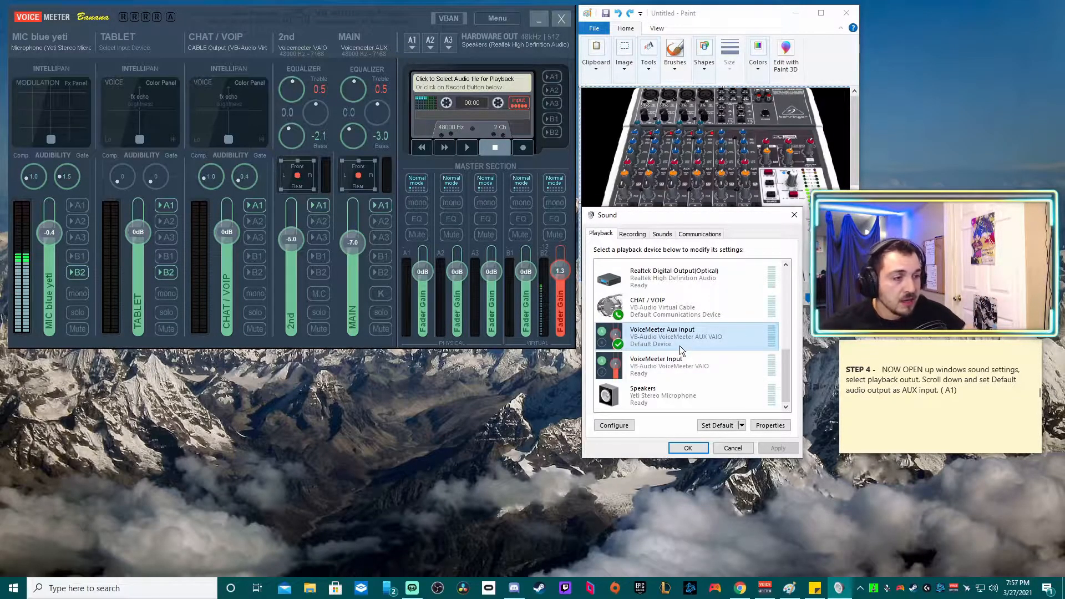
right_click(675, 338)
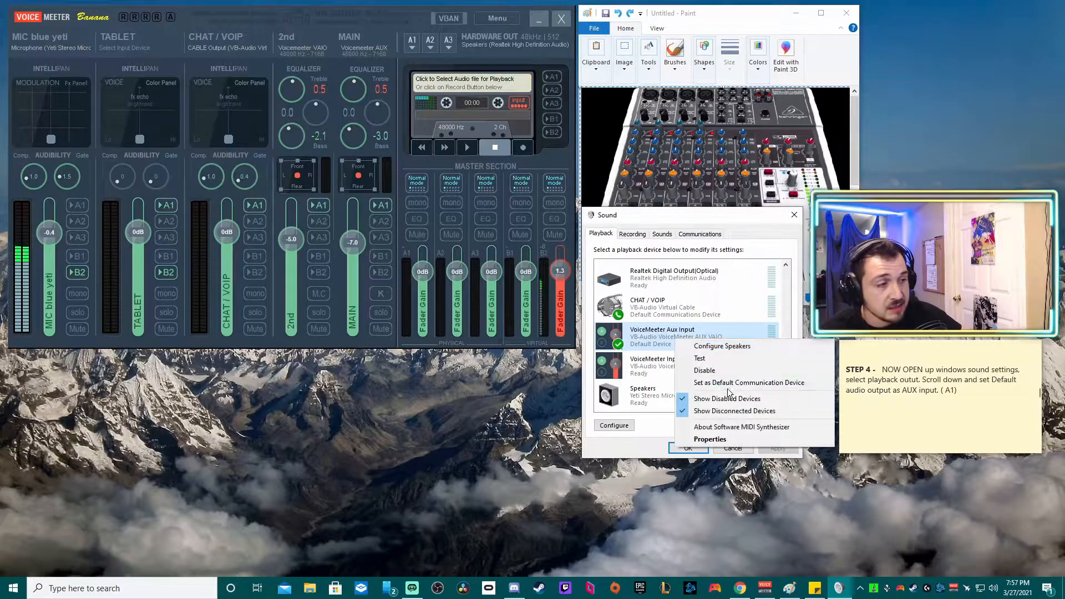
left_click(646, 356)
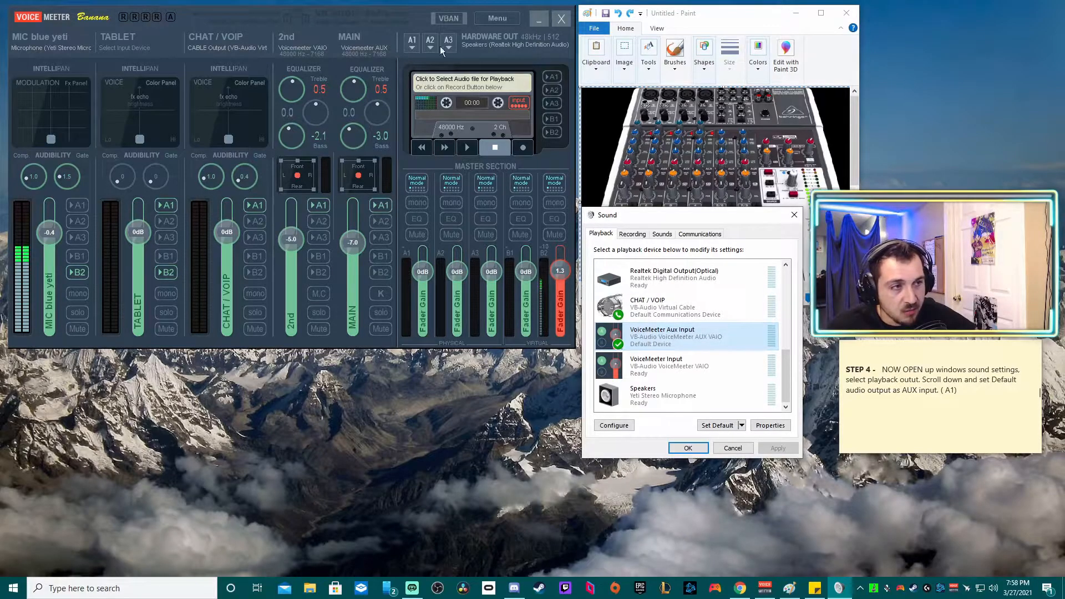
Compare the A1 hardware output choices with the Realtek Speakers and VoiceMeeter Aux Input entries in the Windows playback list
left_click(412, 43)
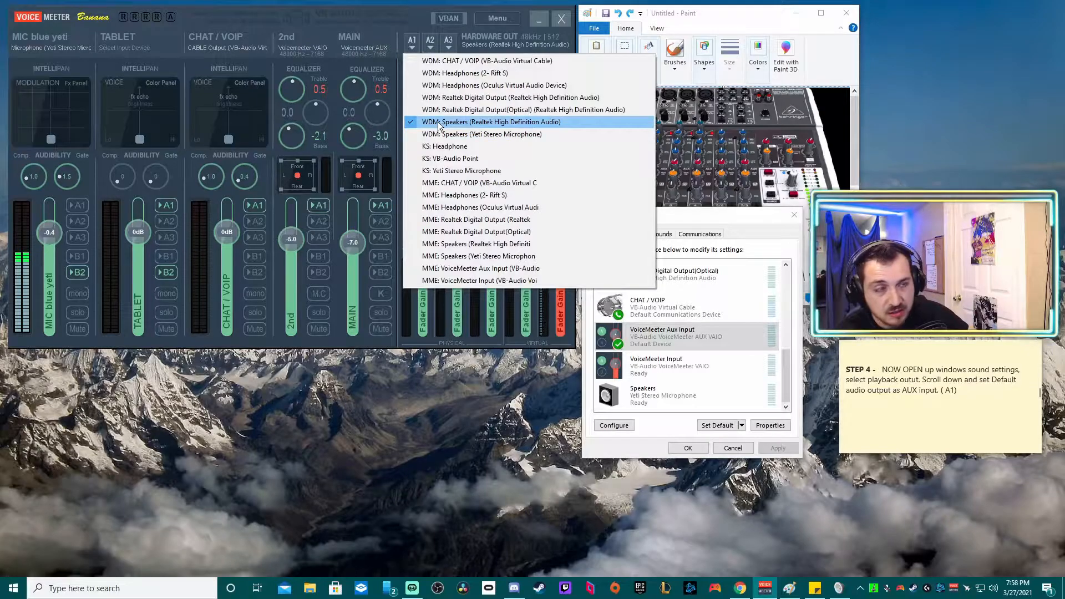
left_click(695, 216)
scroll(787, 359, "up", 3)
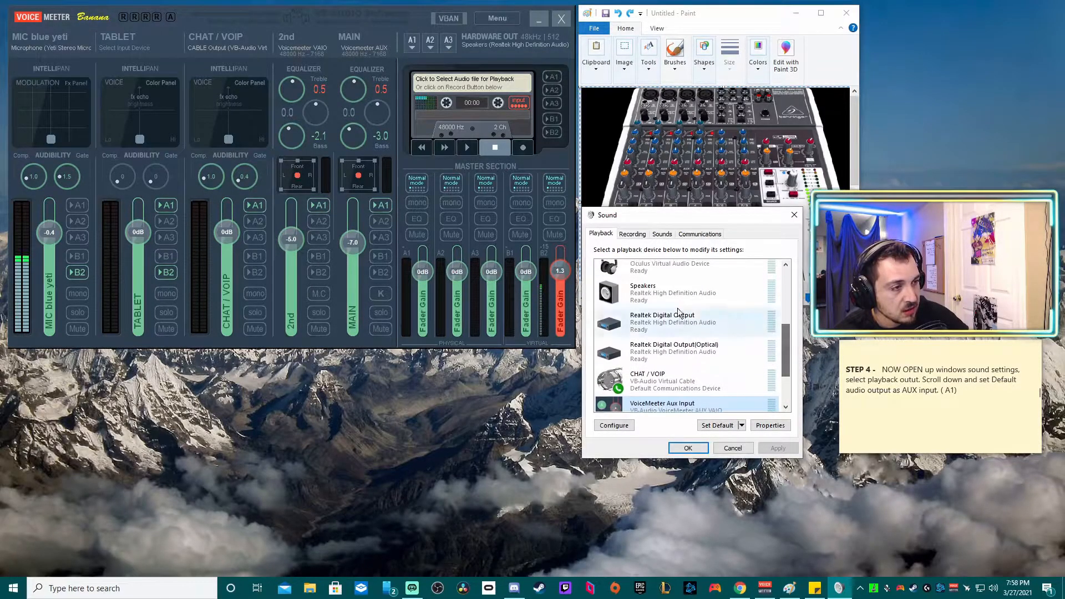
left_click(668, 294)
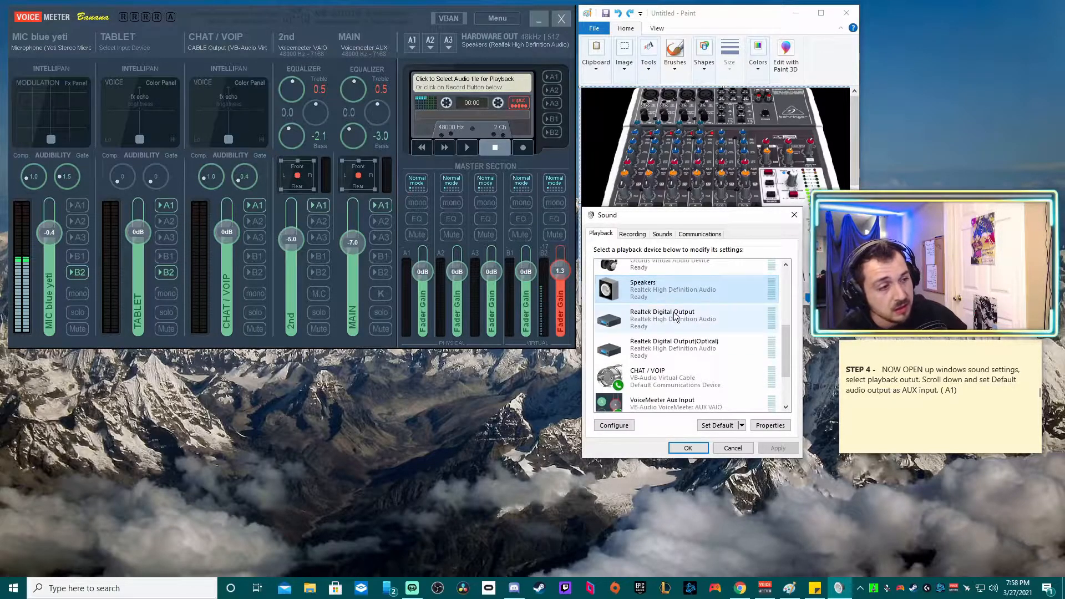
scroll(738, 347, "down", 1)
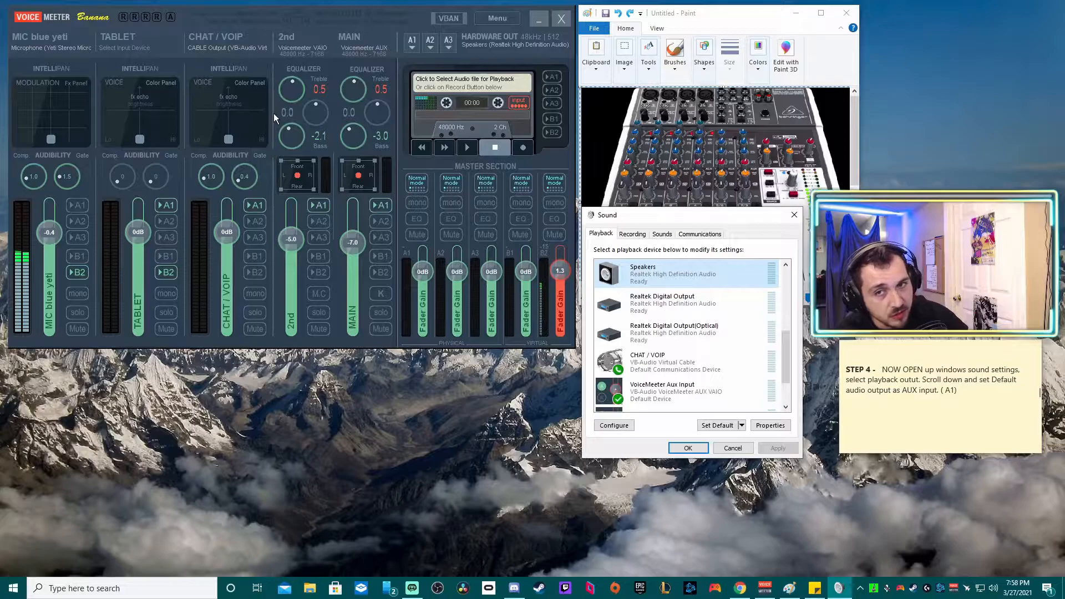
left_click(663, 388)
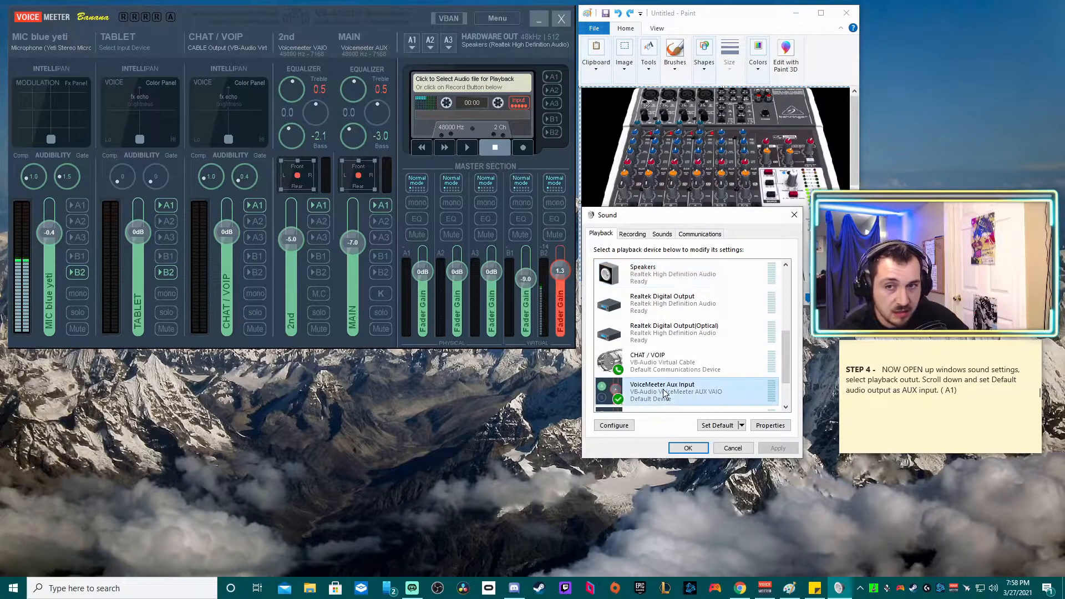
Minimize the Paint window and move the Sound dialog into the freed space beside the mixer
mouse_move(672, 211)
left_mouse_down()
mouse_move(647, 206)
mouse_move(669, 204)
left_mouse_up()
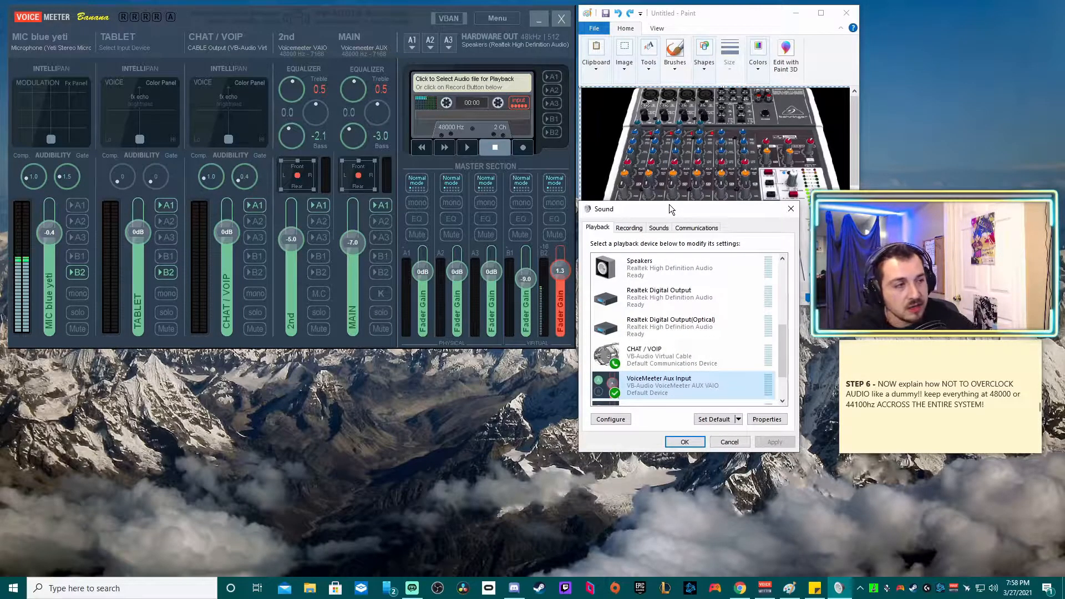
left_click(795, 13)
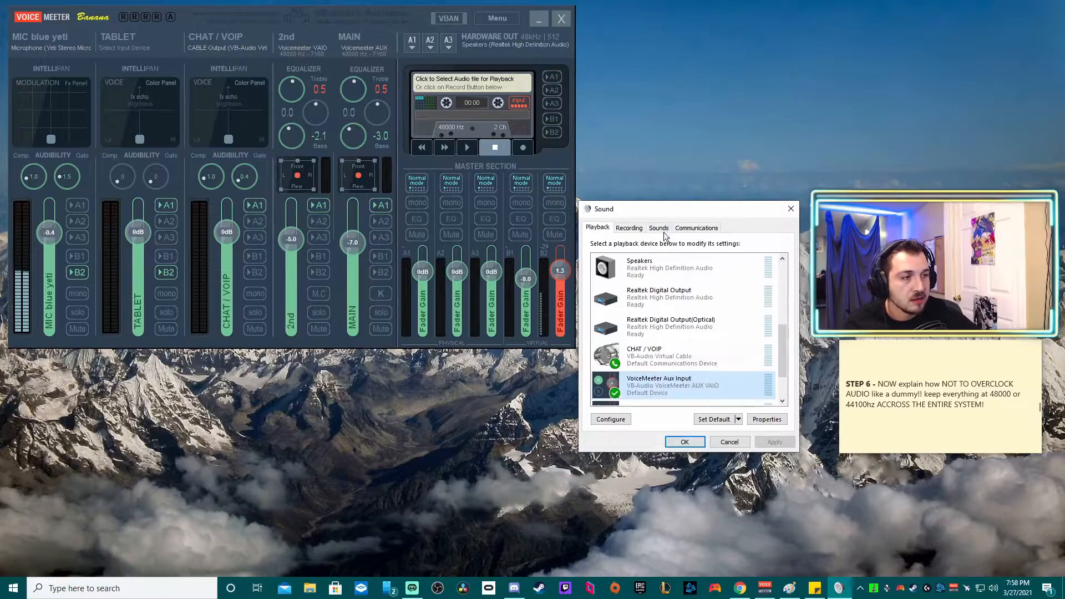
left_click_drag(664, 205, 670, 45)
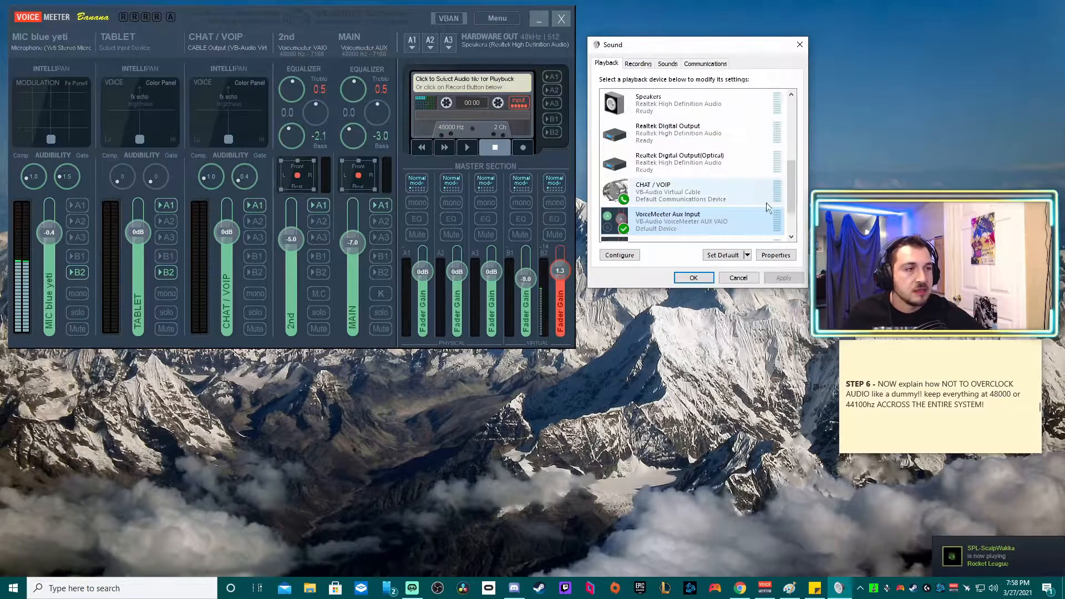
Check the default sample rate and bit depth in the VoiceMeeter Aux Input playback device's advanced properties
scroll(776, 172, "down", 2)
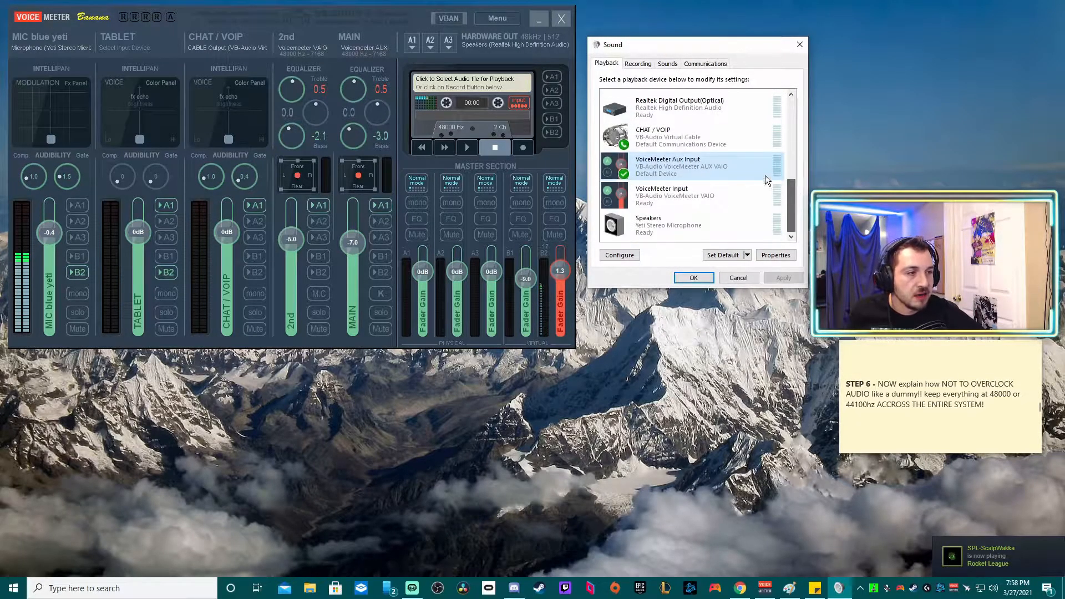
left_click(775, 255)
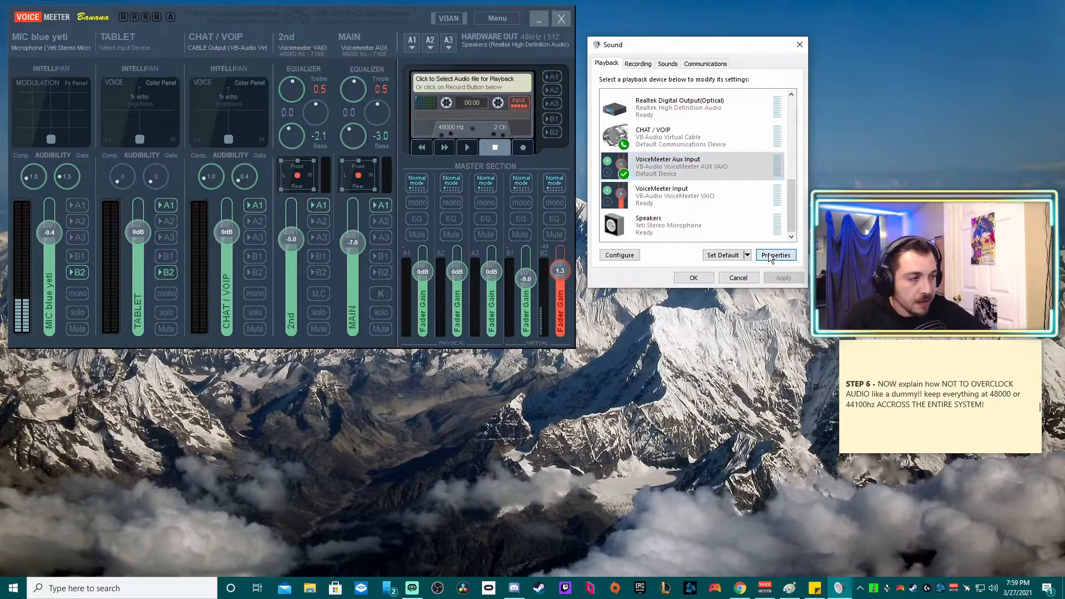
left_click(649, 106)
left_click(677, 105)
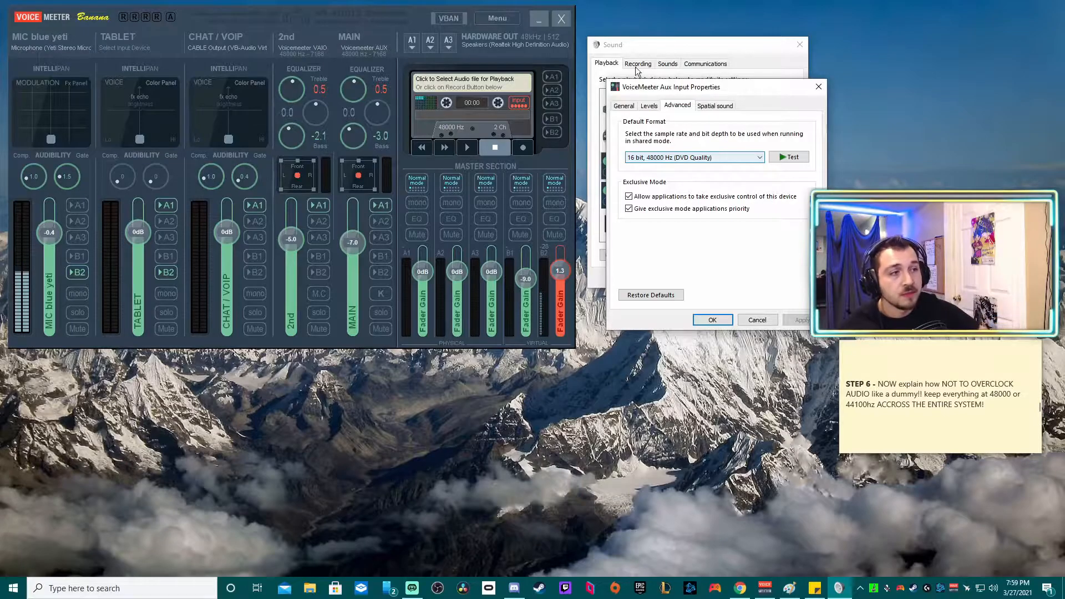
left_click(818, 87)
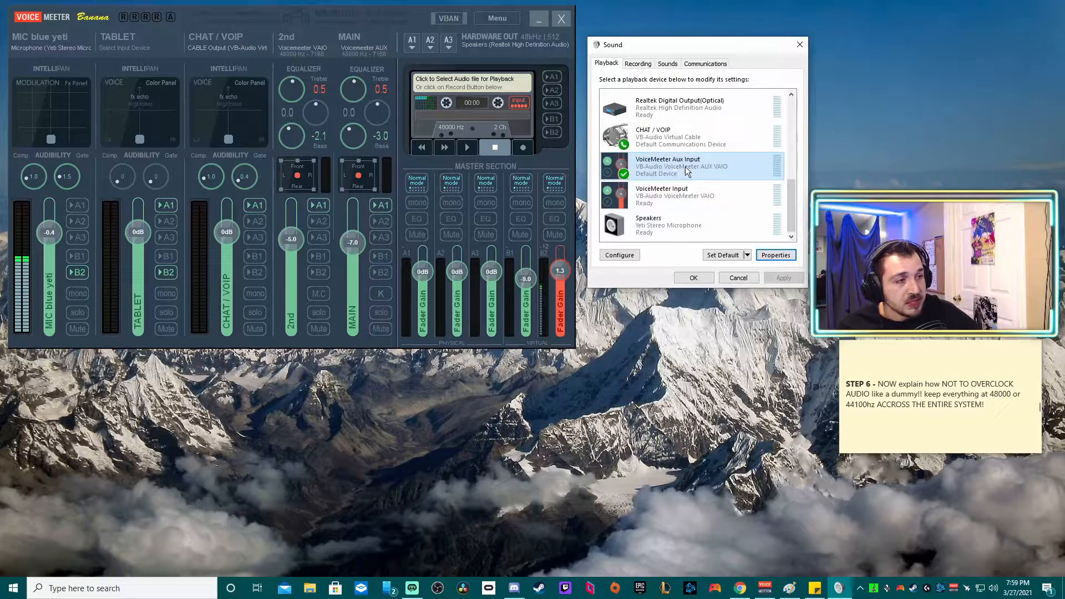
left_click(776, 254)
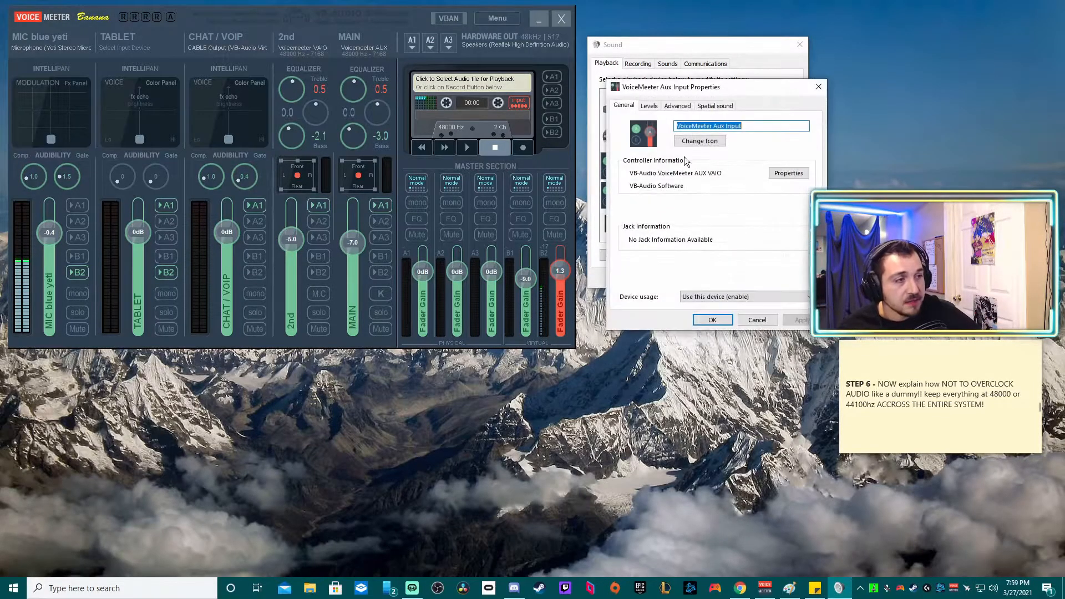
left_click(678, 104)
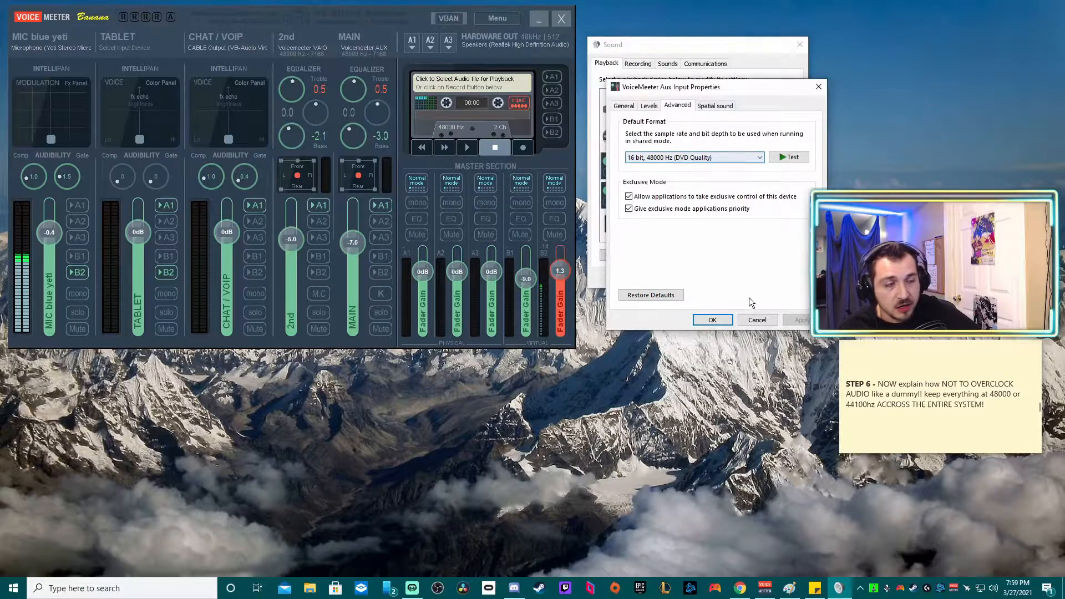
left_click(713, 319)
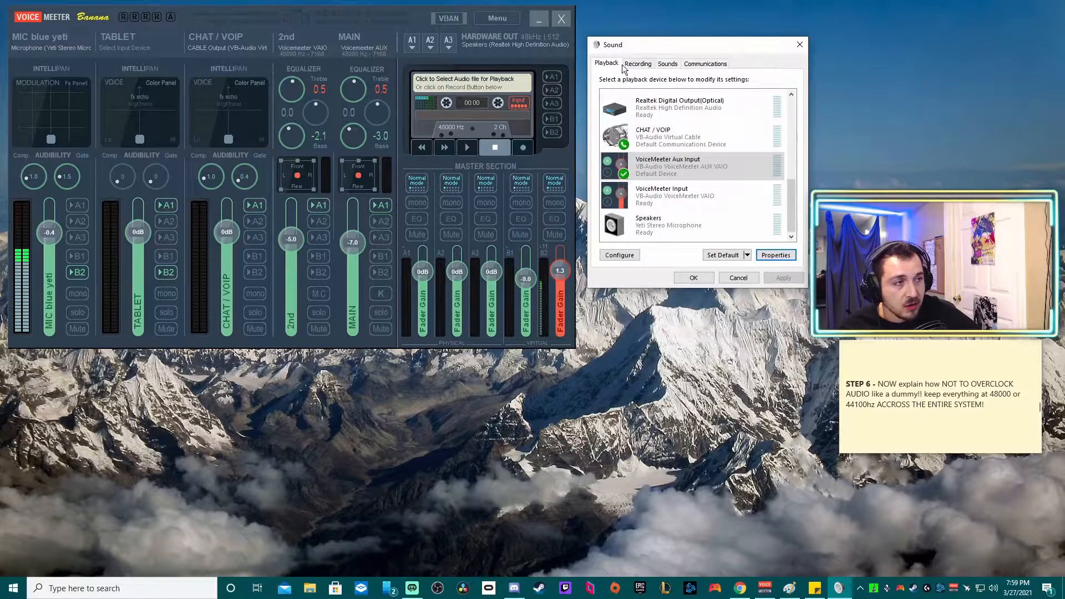
Check the default format of the Yeti Stereo Microphone's Speakers playback device and close its properties
left_click(669, 233)
left_click(772, 257)
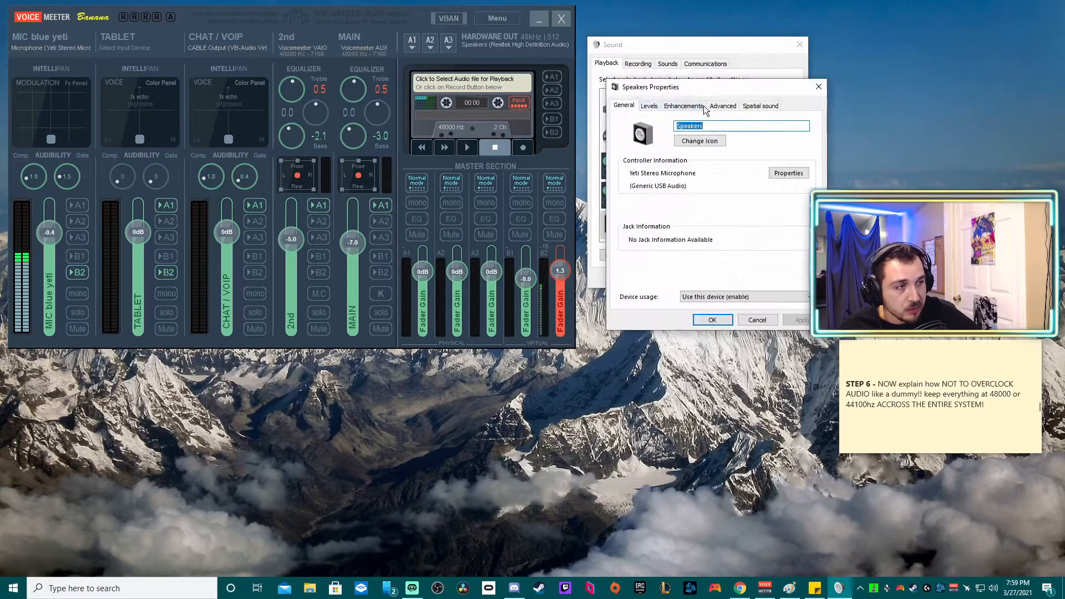
left_click(733, 106)
left_click(712, 320)
Check the Yeti Stereo Microphone recording device's level and default sample rate, and close its properties
left_click(638, 63)
scroll(785, 172, "down", 3)
scroll(784, 168, "down", 2)
left_click(684, 222)
left_click(782, 256)
left_click(649, 105)
left_click(672, 106)
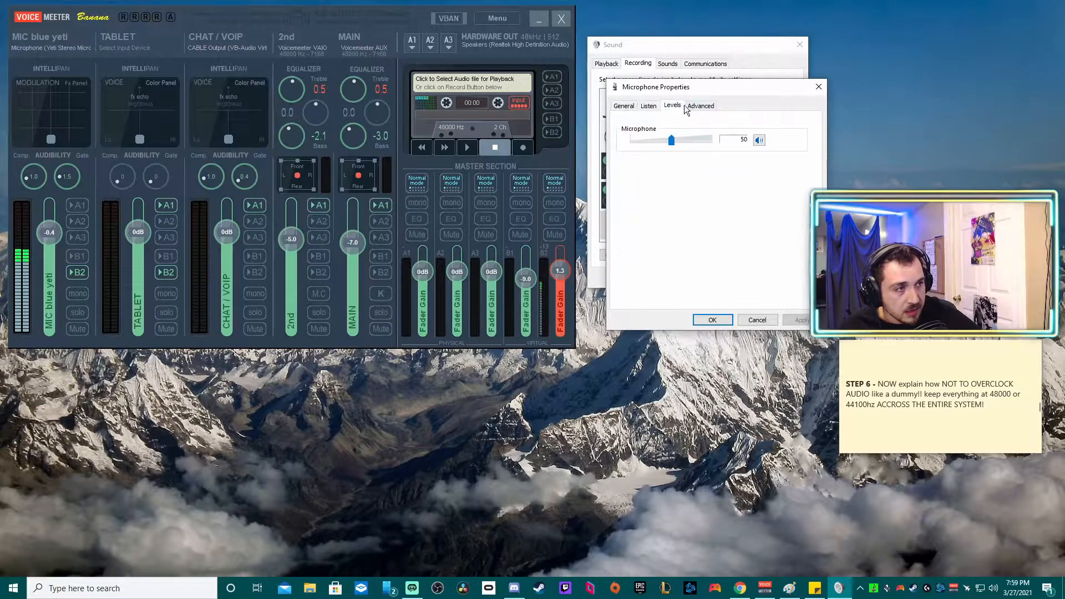
left_click(701, 106)
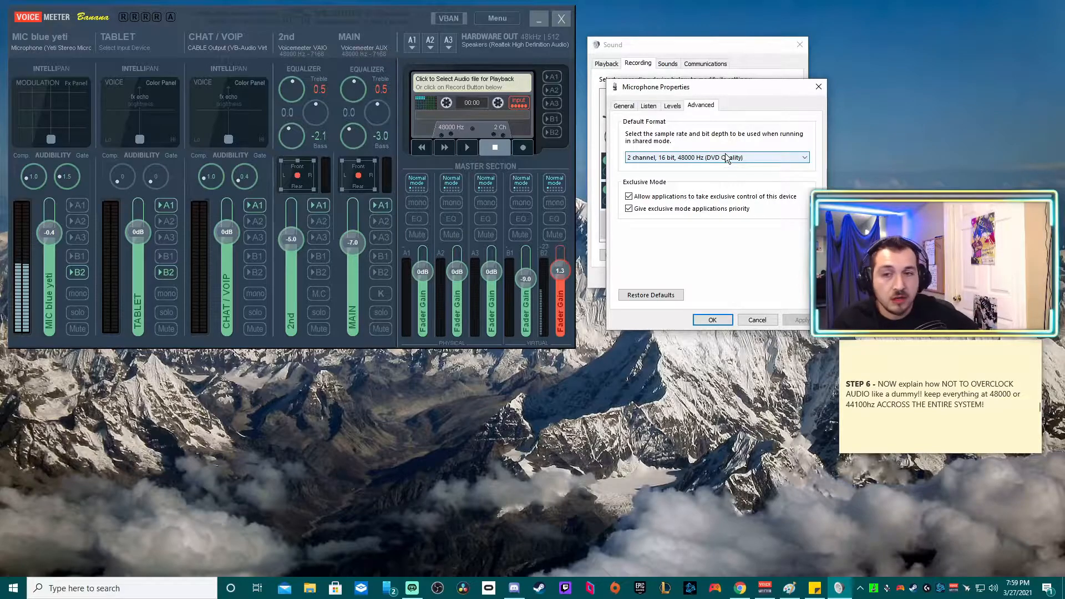
left_click(714, 320)
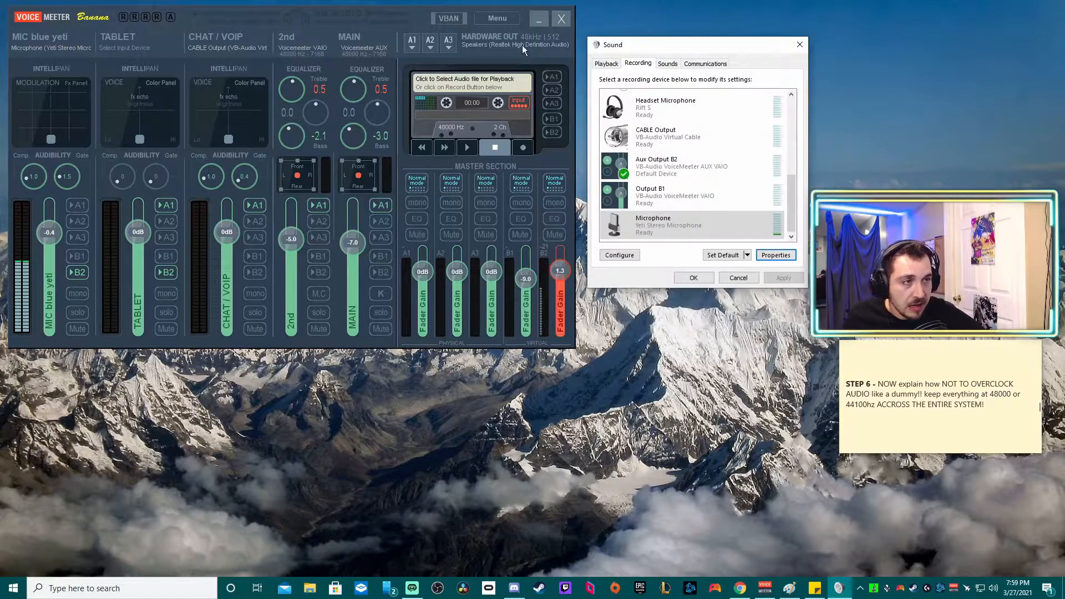
Check the preferred main sample rate in Voicemeeter's system settings and close them
left_click(497, 19)
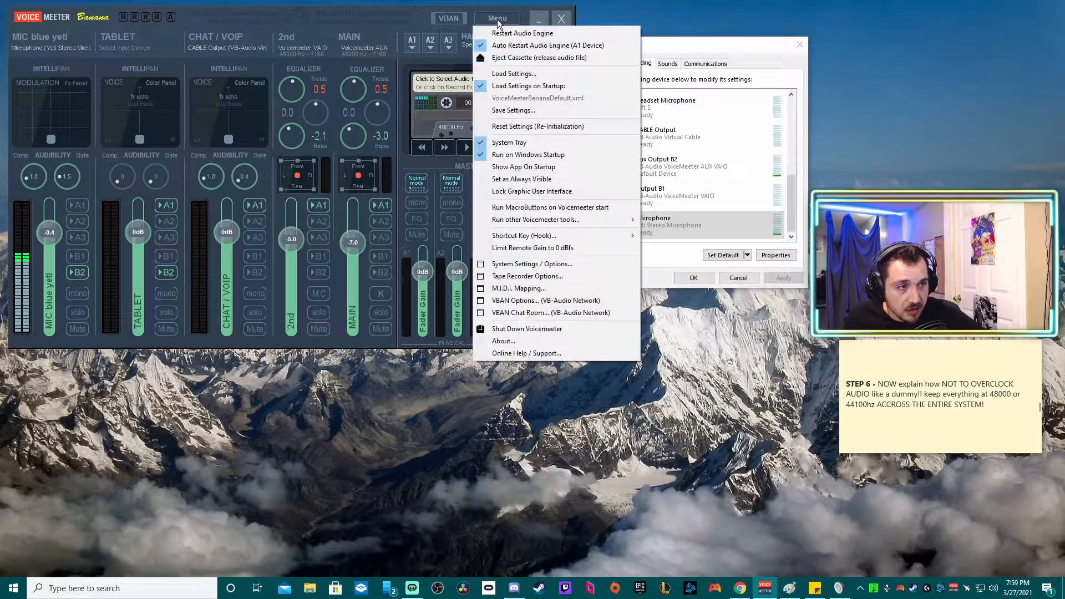
left_click(536, 264)
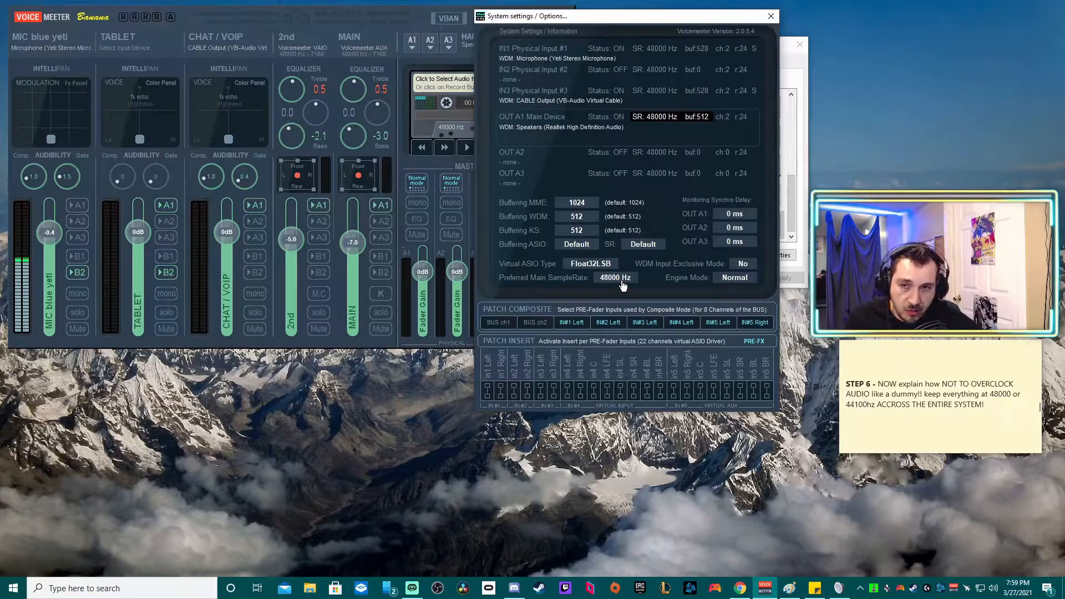
left_click(770, 18)
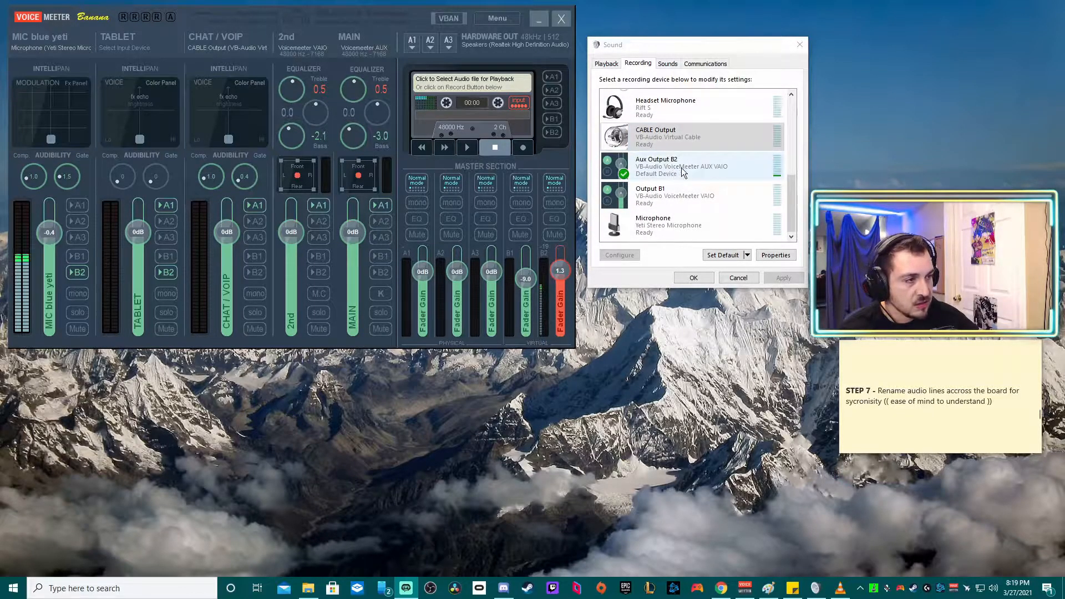
Rename the VoiceMeeter Aux Input playback device as MAIN
left_click(610, 66)
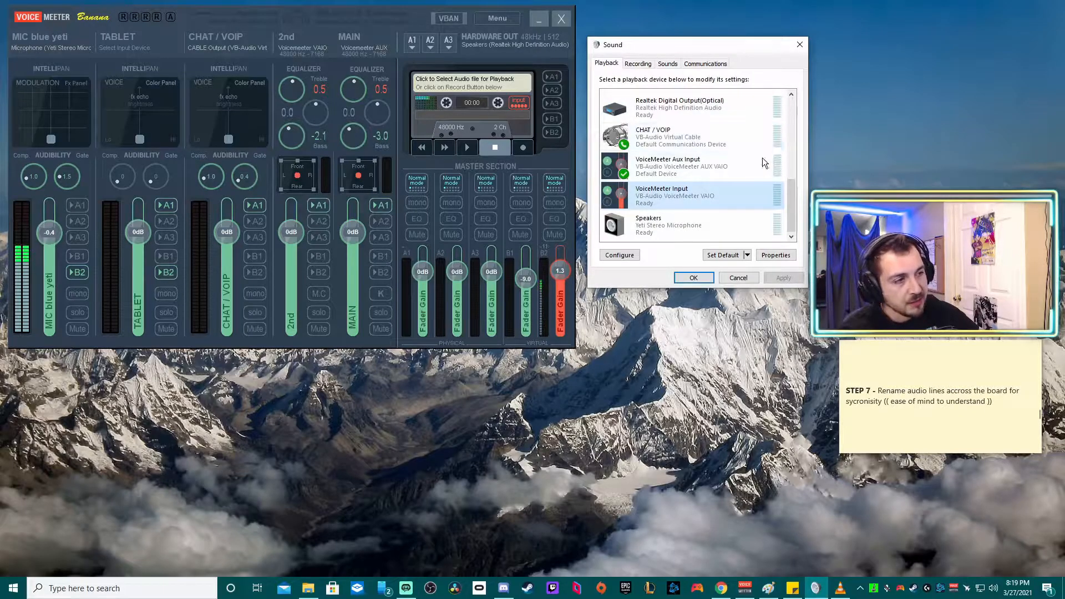
left_click(677, 163)
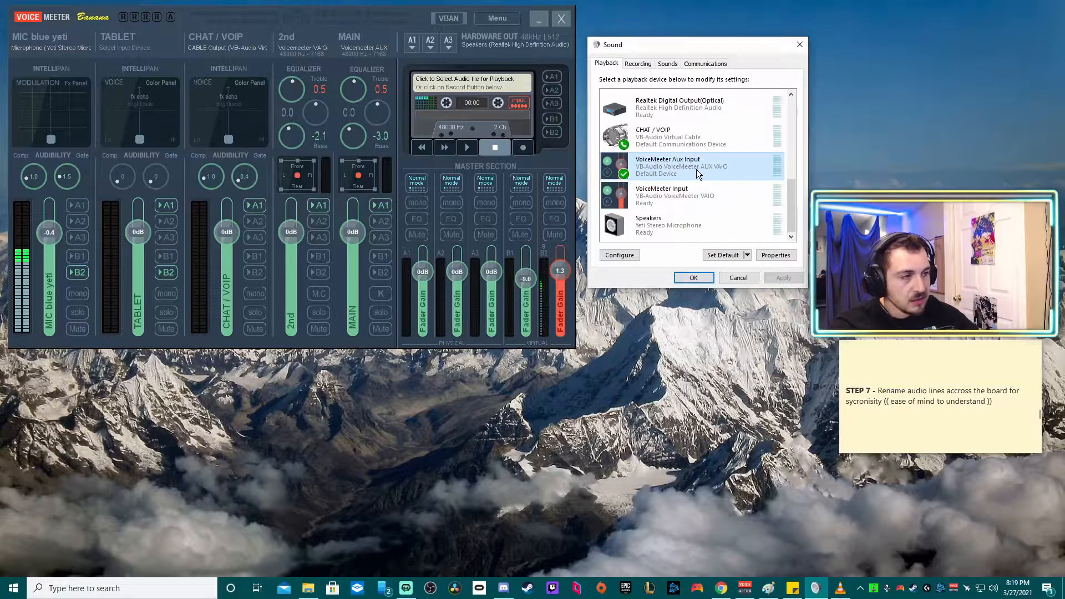
right_click(697, 168)
left_click(780, 266)
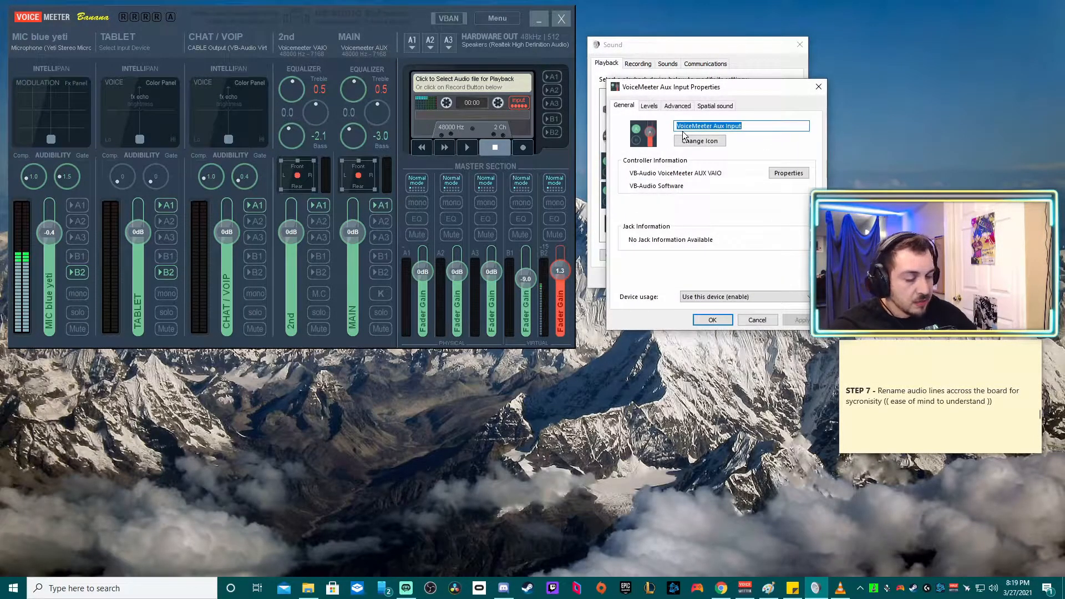
type("MAIN")
key("Return")
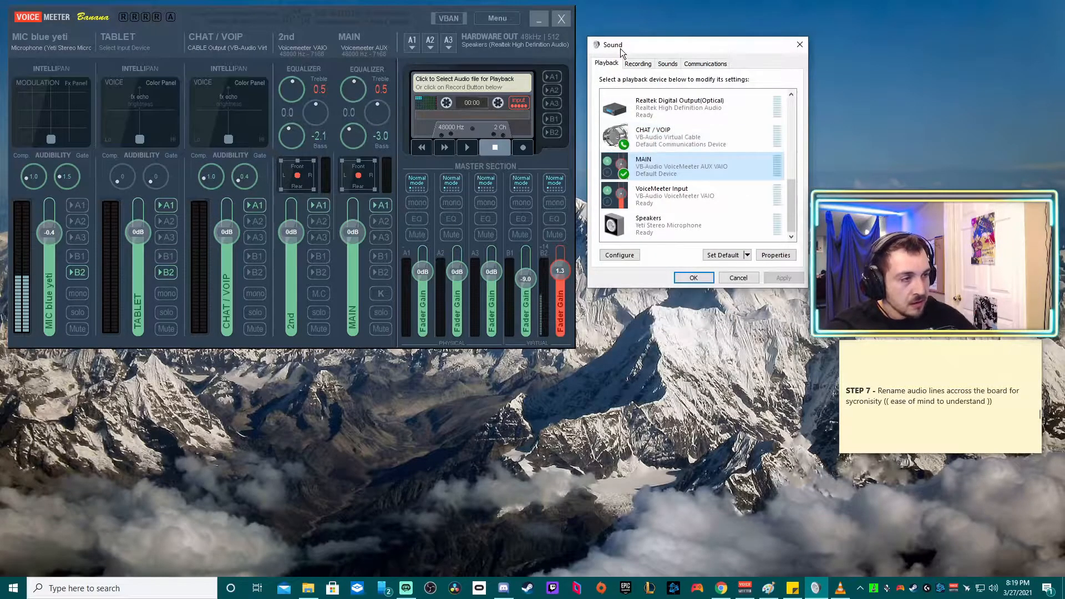
Rename the VoiceMeeter Input playback device as 2nd
double_click(647, 205)
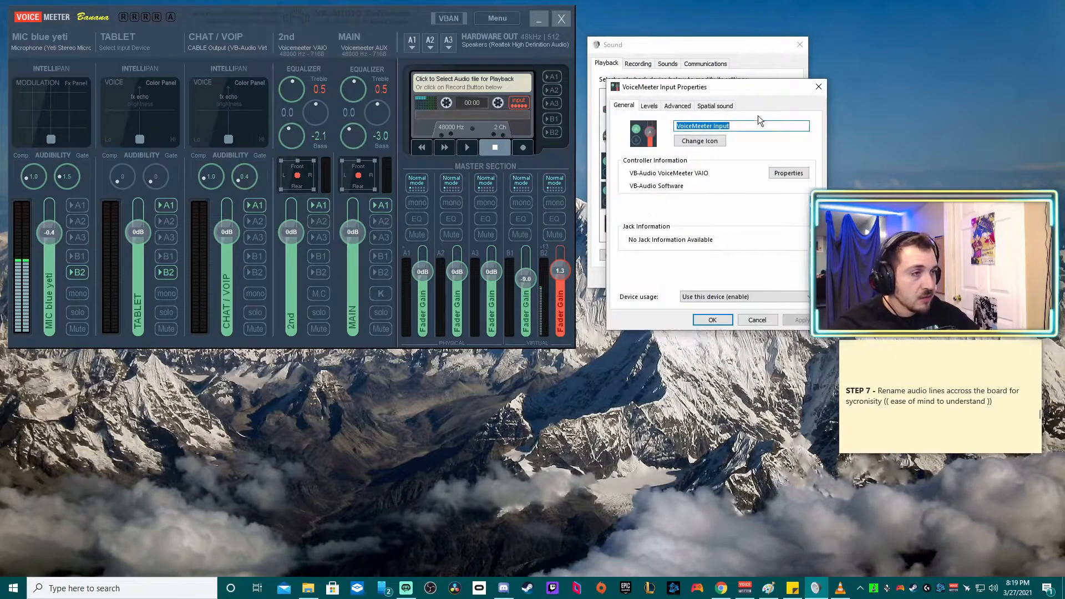
left_click(814, 90)
right_click(668, 197)
left_click(702, 296)
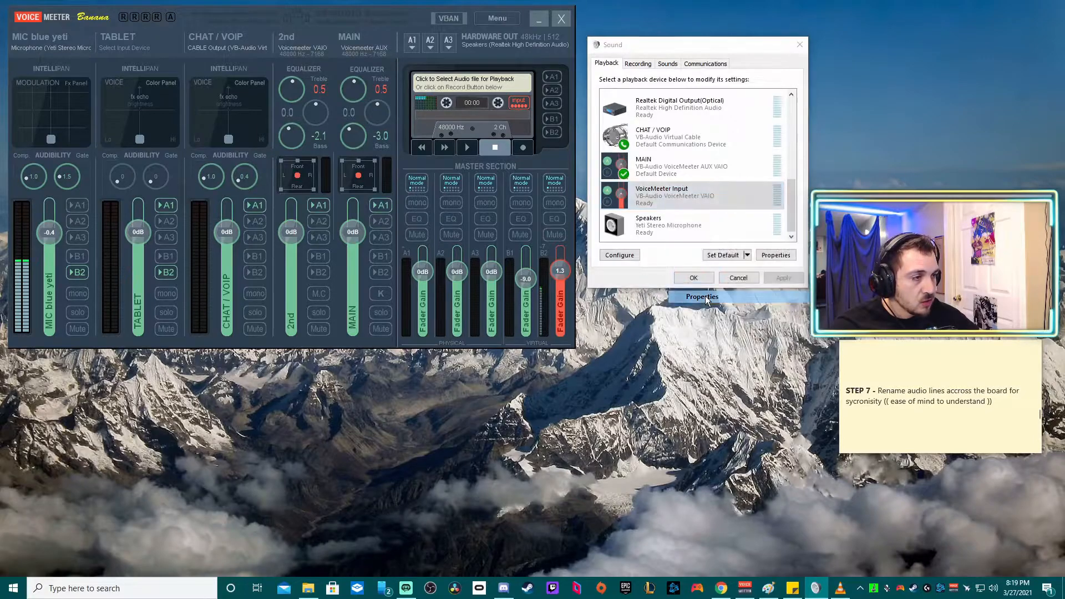
type("@")
type("nd")
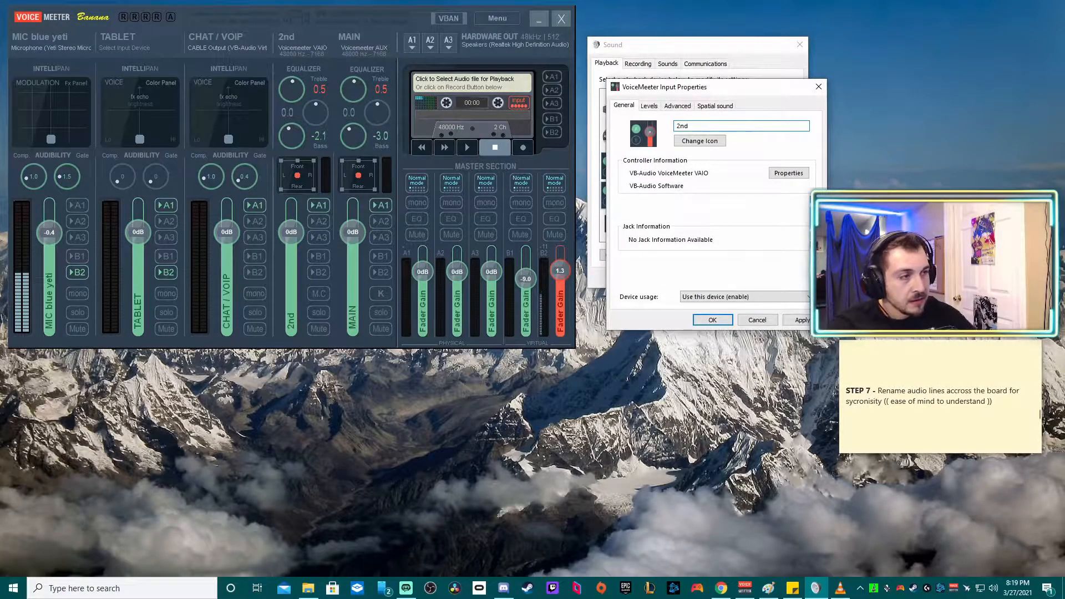
left_click(799, 320)
left_click(731, 323)
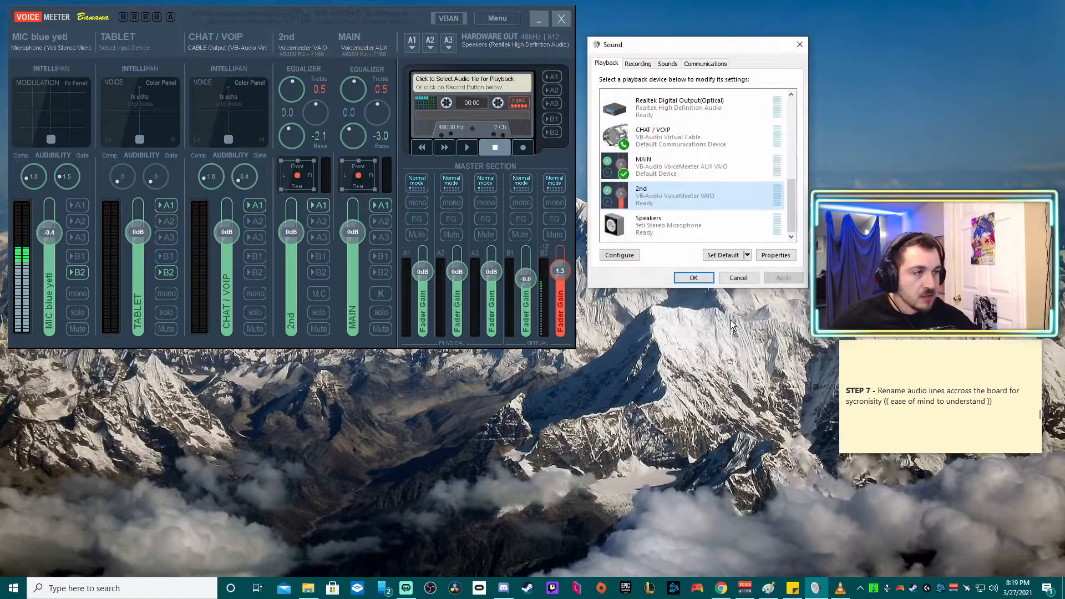
Label the mixer's Voicemeeter AUX strip MAIN and select the matching playback device in the Sound dialog
double_click(353, 39)
type("MAIN")
key("Return")
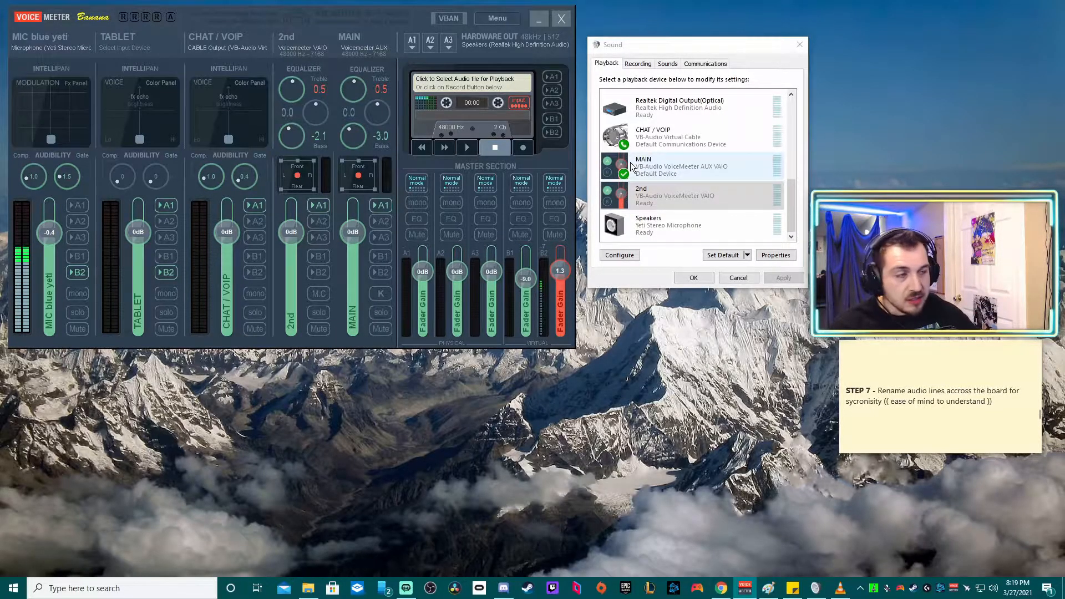
left_click(667, 171)
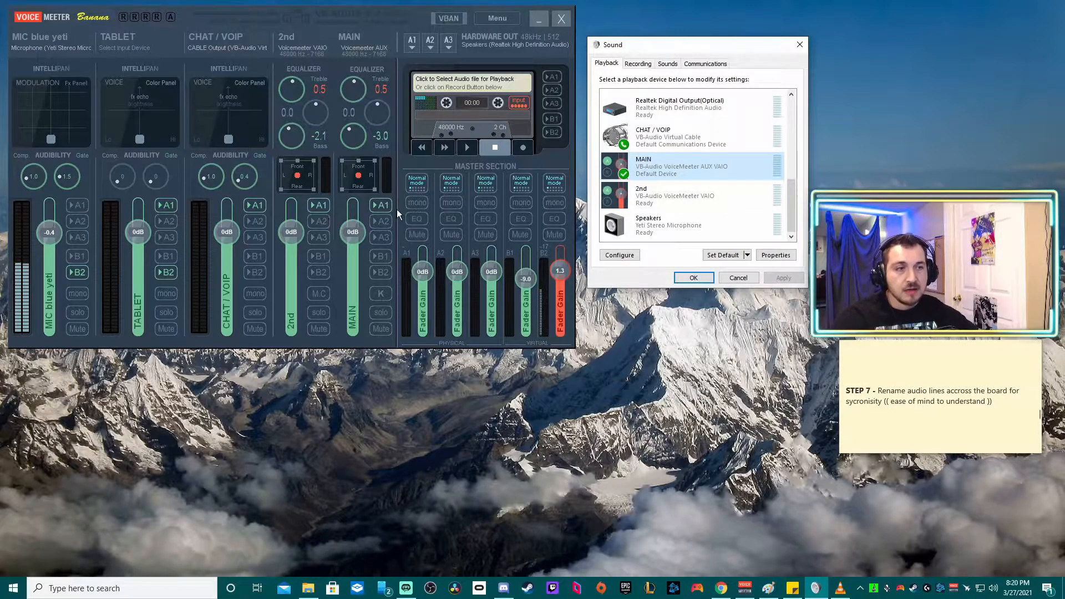
Turn the A1 output of the MIC blue yeti strip on and back off
left_click(375, 207)
left_click(317, 204)
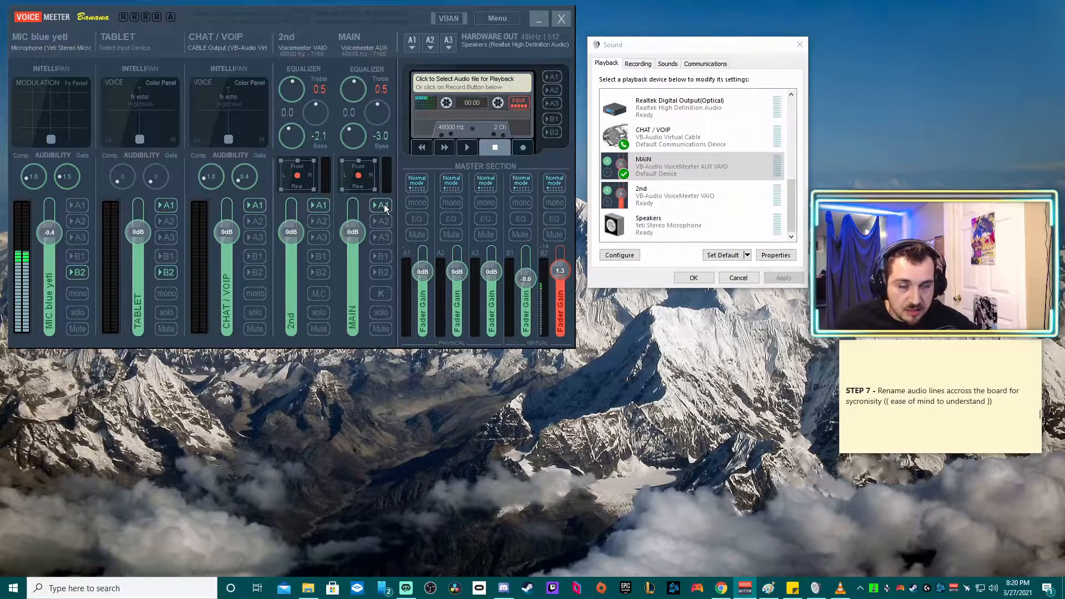
left_click(85, 204)
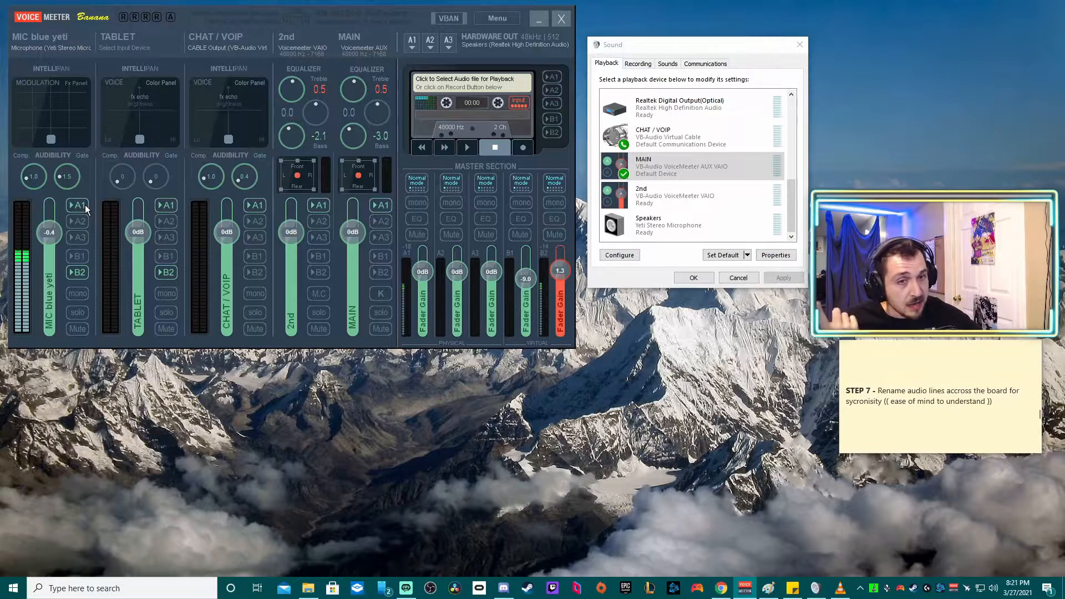
left_click(85, 204)
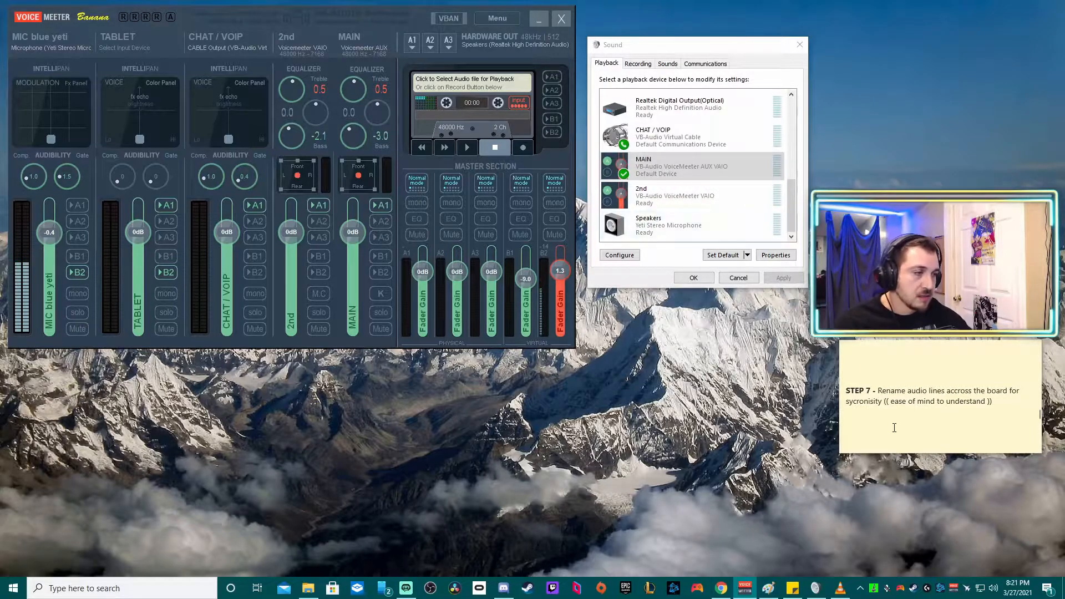
Switch to Discord's voice settings, choose CHAT / VOIP (VB-Audio Virtual Cable) as the output device, and close Discord
scroll(904, 425, "down", 3)
scroll(903, 417, "down", 1)
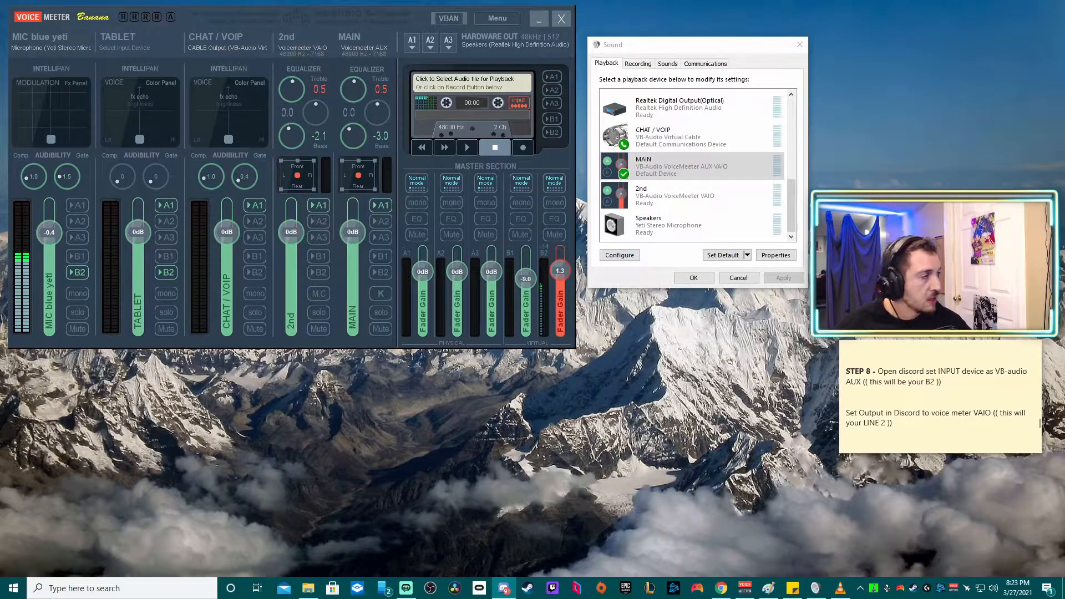
left_click_drag(1064, 100, 541, 84)
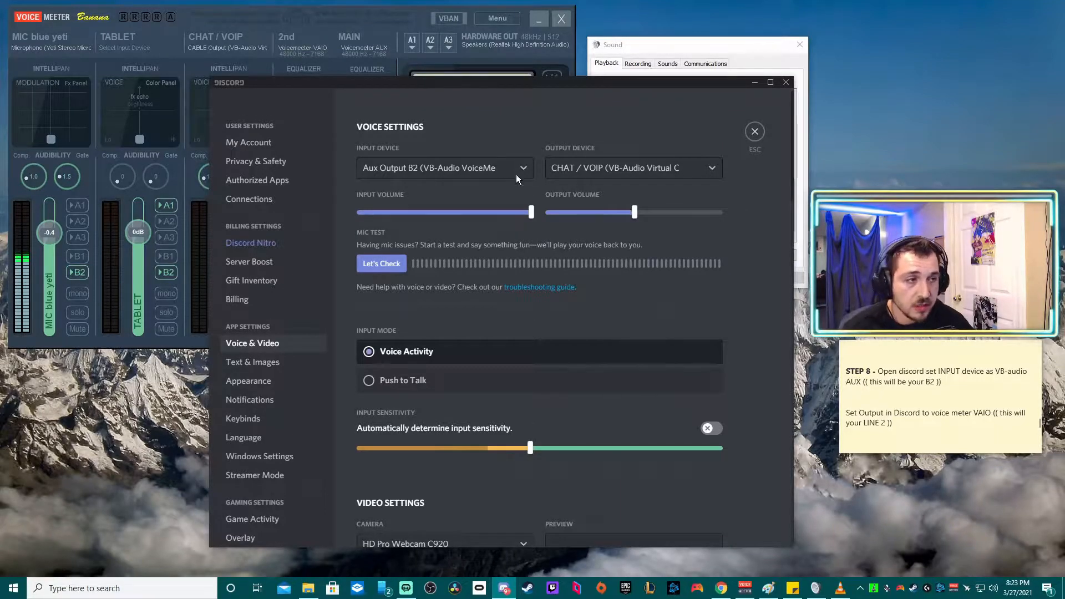
left_click(680, 170)
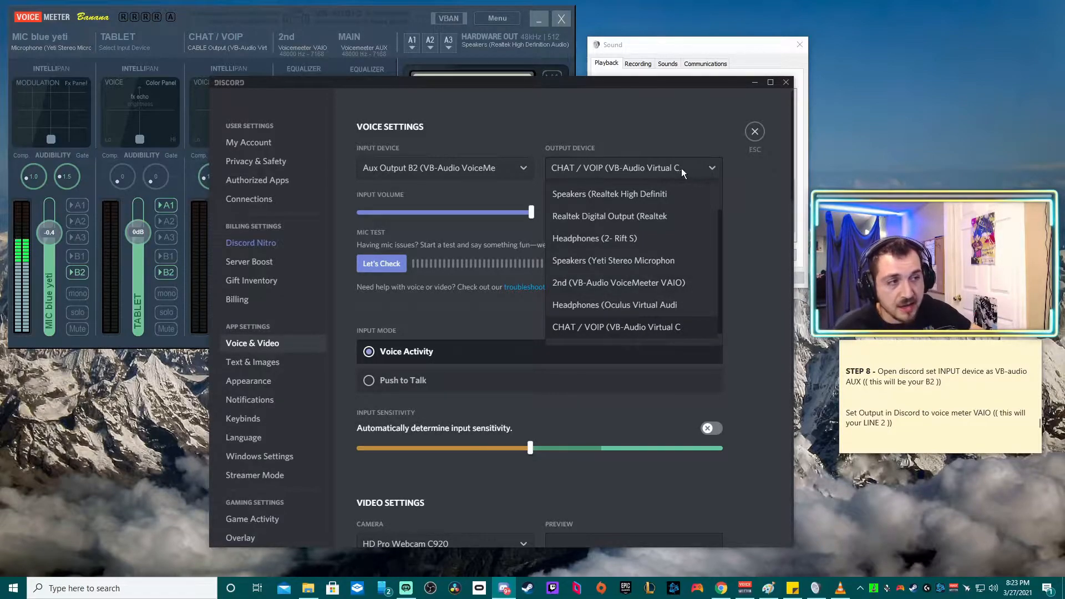
left_click(653, 328)
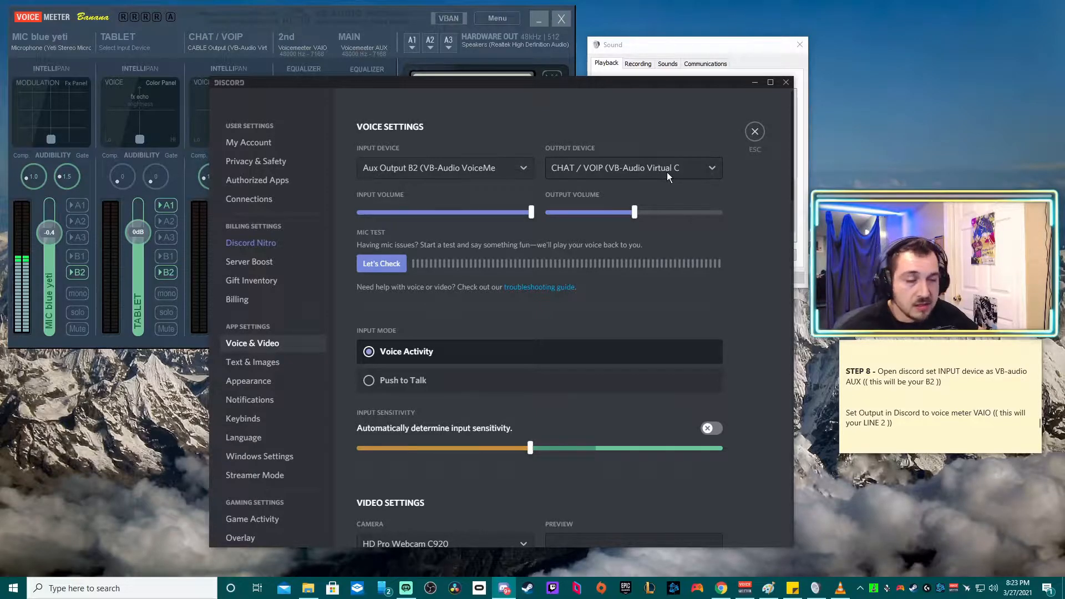
left_click(754, 132)
left_click(784, 83)
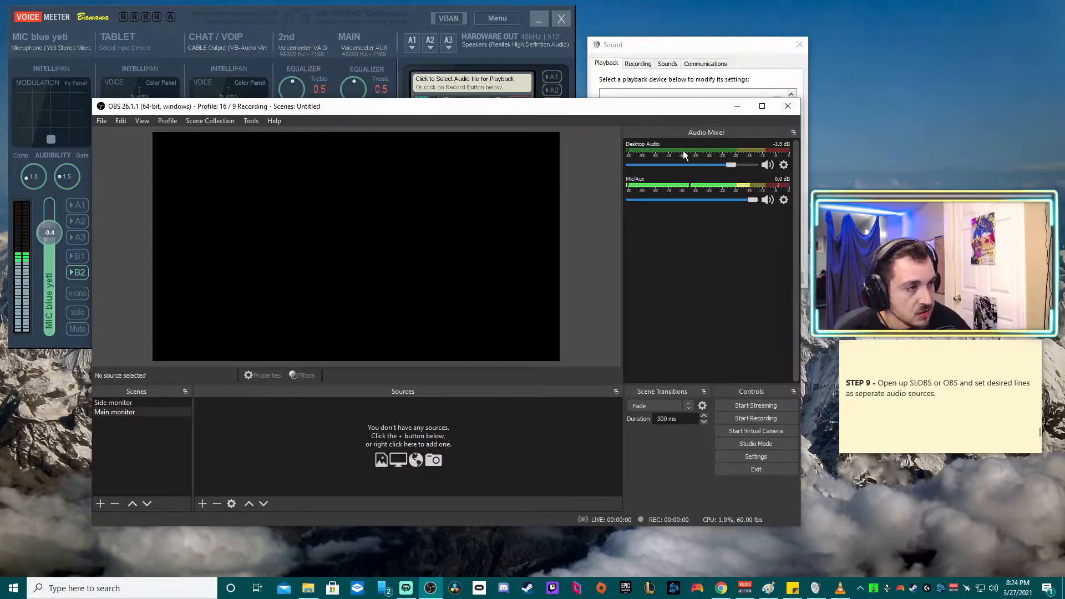
Switch to OBS, check which device the Desktop Audio source uses, and close its properties
left_click(784, 165)
left_click(815, 300)
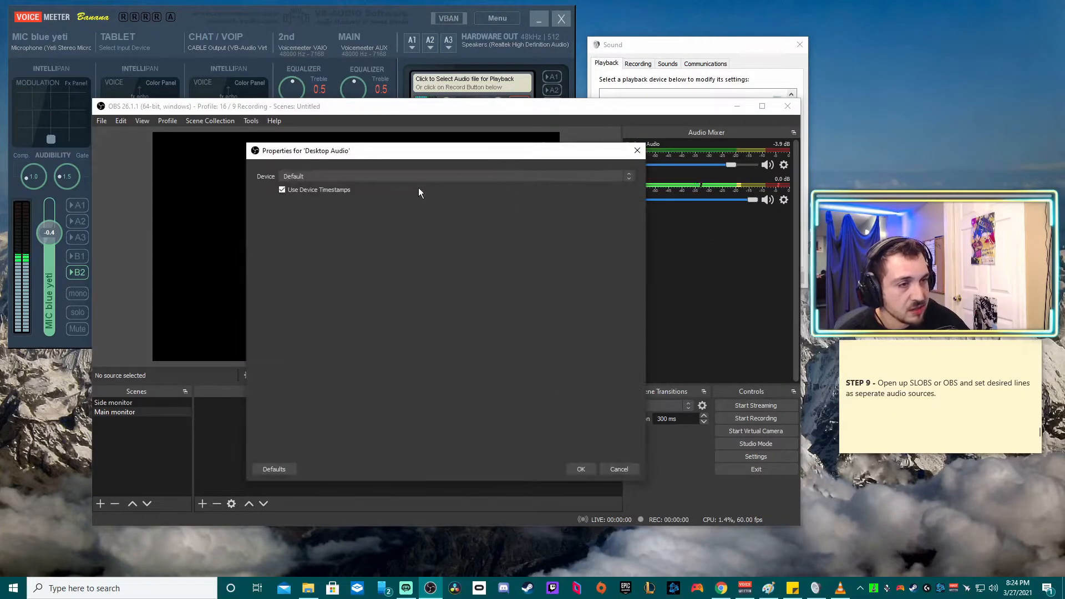
left_click(598, 174)
left_click(607, 175)
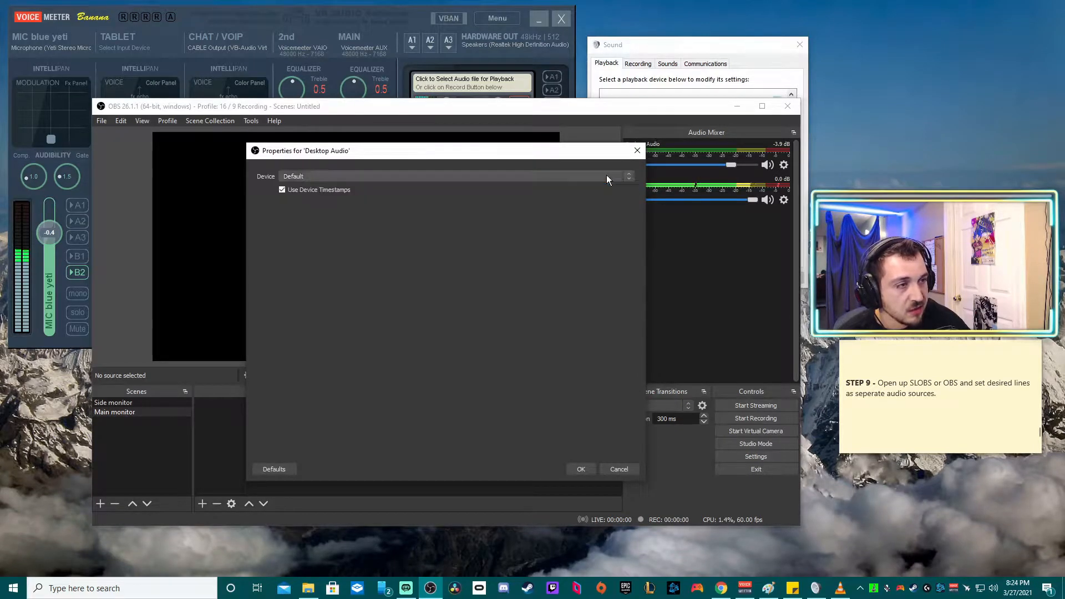
left_click(637, 151)
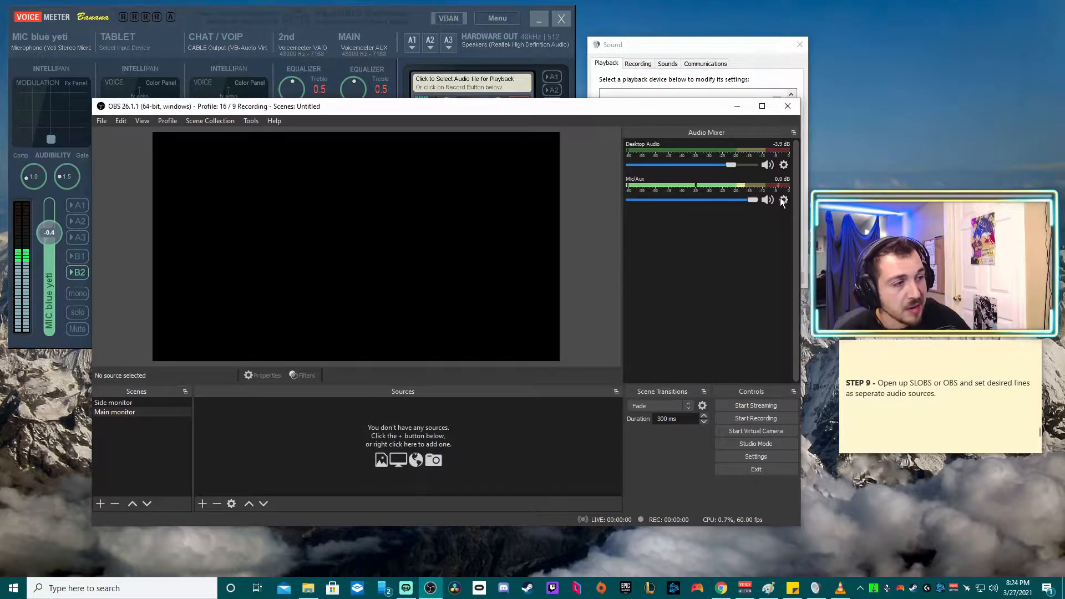
Check which device the Mic/Aux source uses and close its properties
left_click(784, 199)
left_click(804, 333)
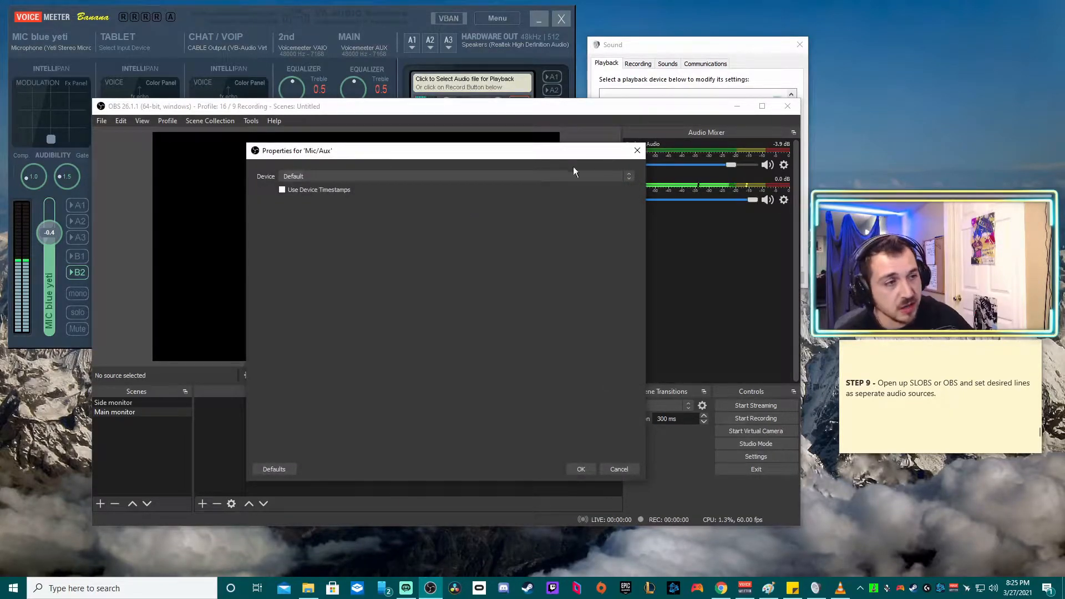
left_click(407, 175)
left_click(362, 352)
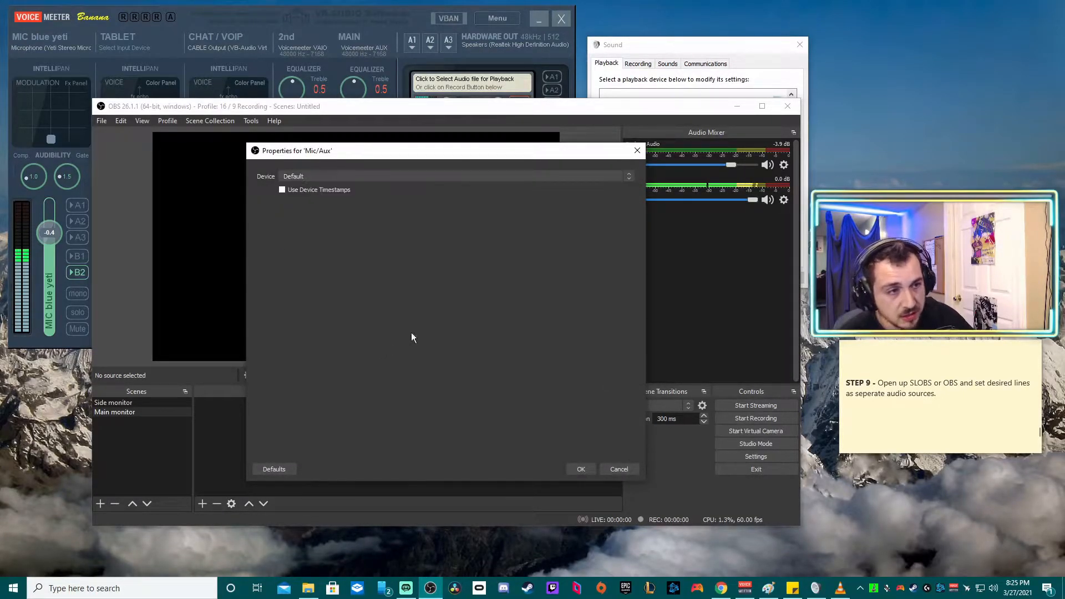
left_click(637, 151)
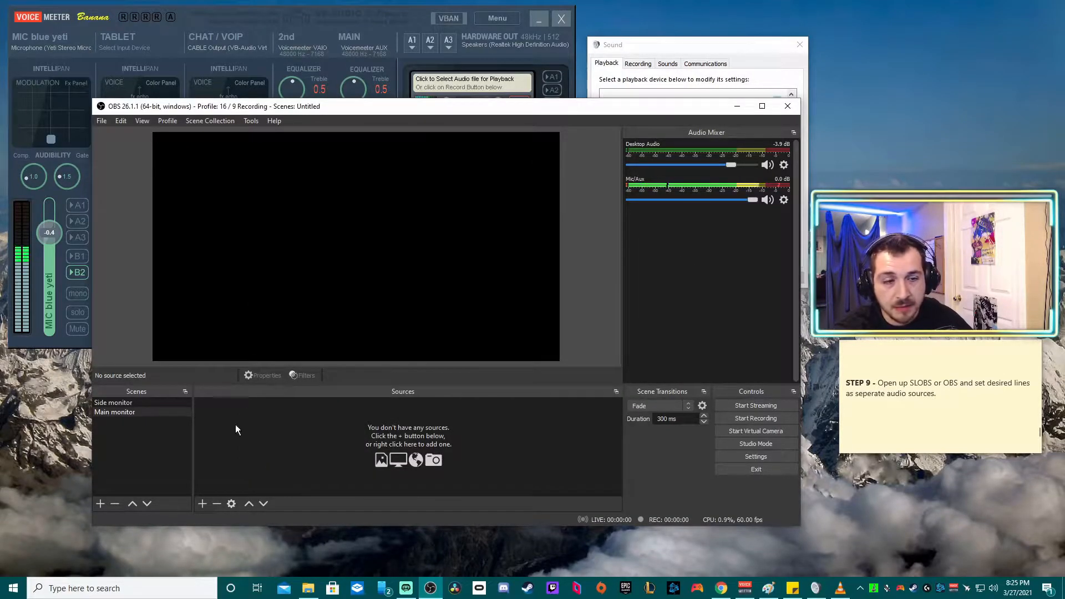
Add an Audio Output Capture source named Chat / VOIP to the Main monitor scene
left_click(202, 503)
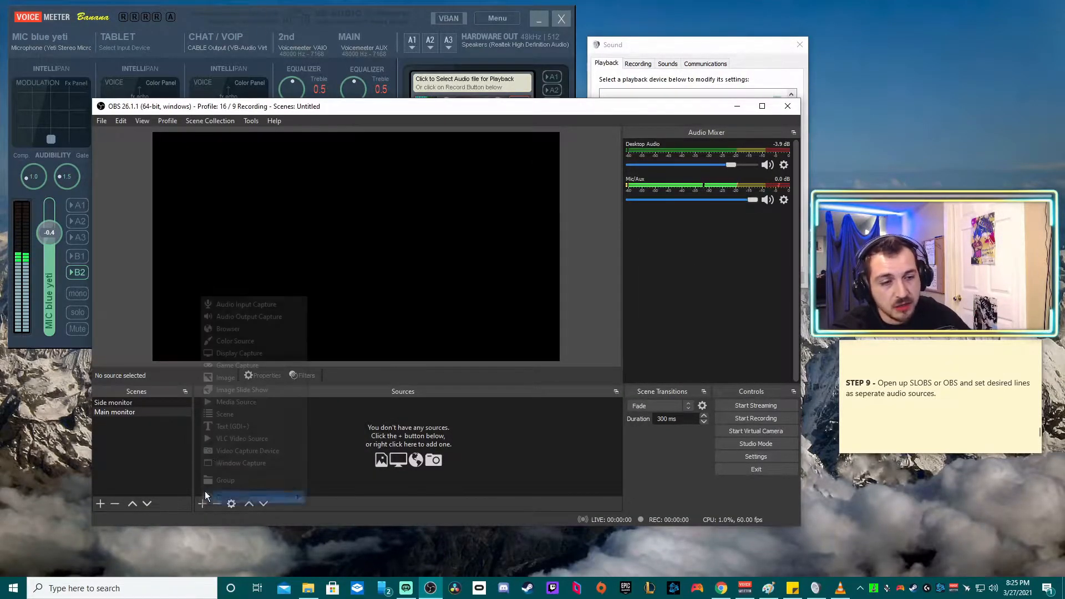
left_click(271, 319)
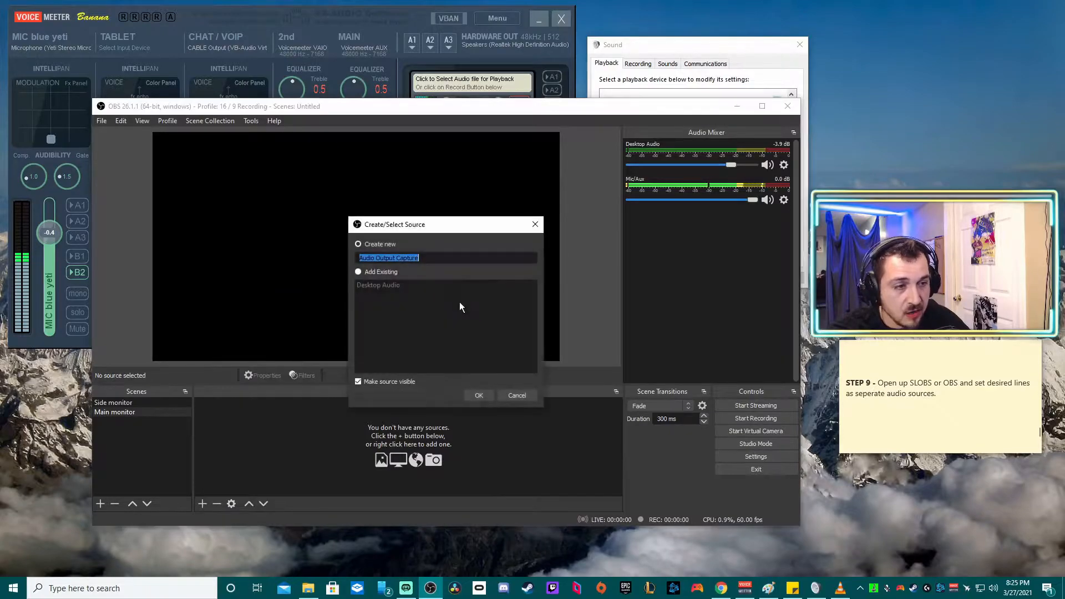
type("Dis")
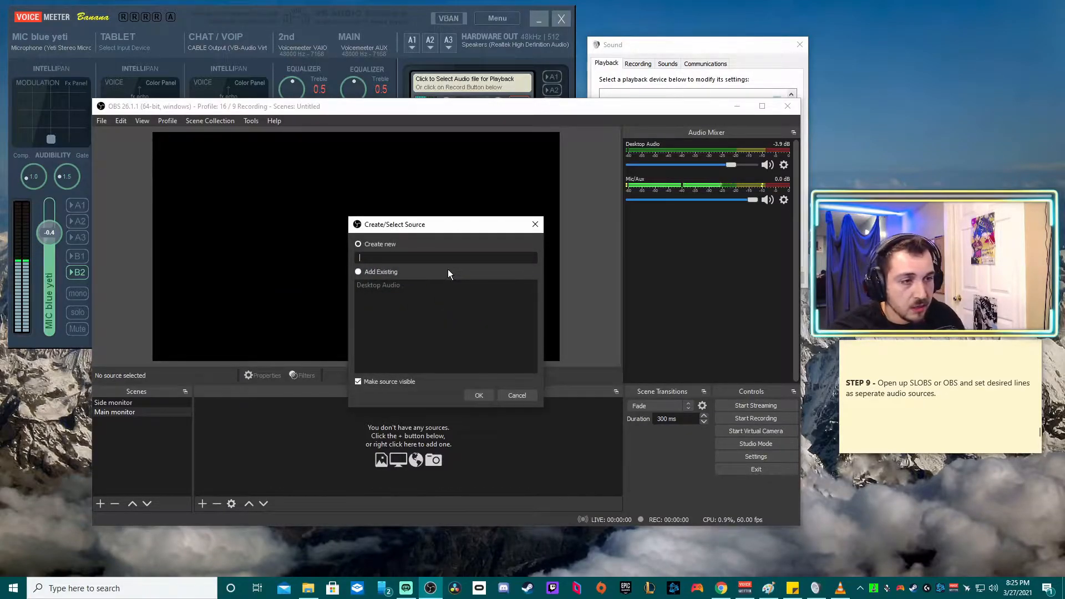
type("cord")
key("BackSpace")
key("BackSpace")
key("BackSpace")
key("BackSpace")
key("BackSpace")
key("BackSpace")
key("BackSpace")
type("Cha")
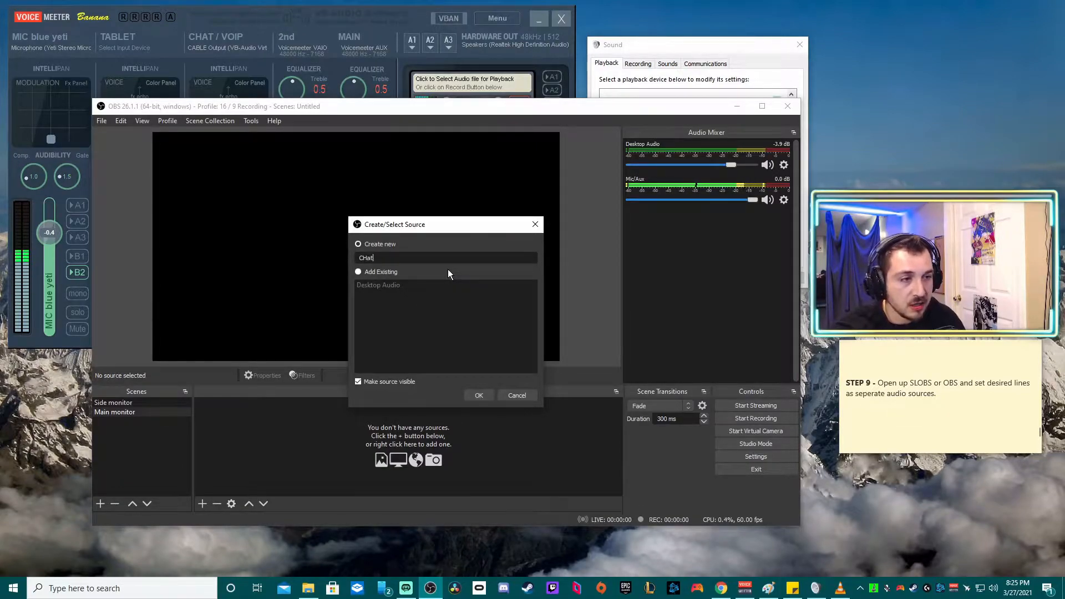
type("t / VOIP")
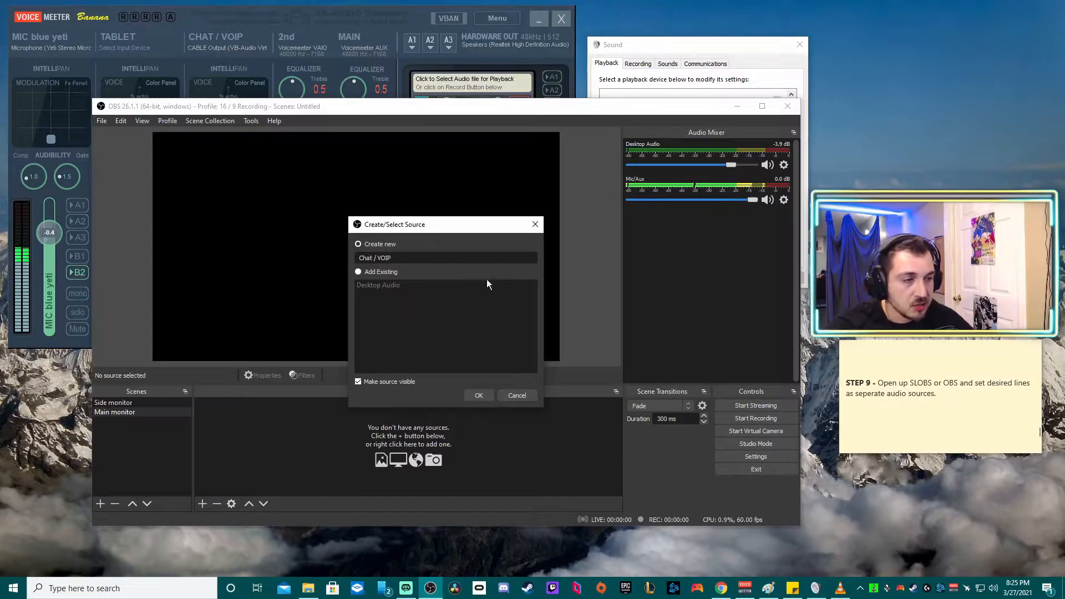
left_click(481, 394)
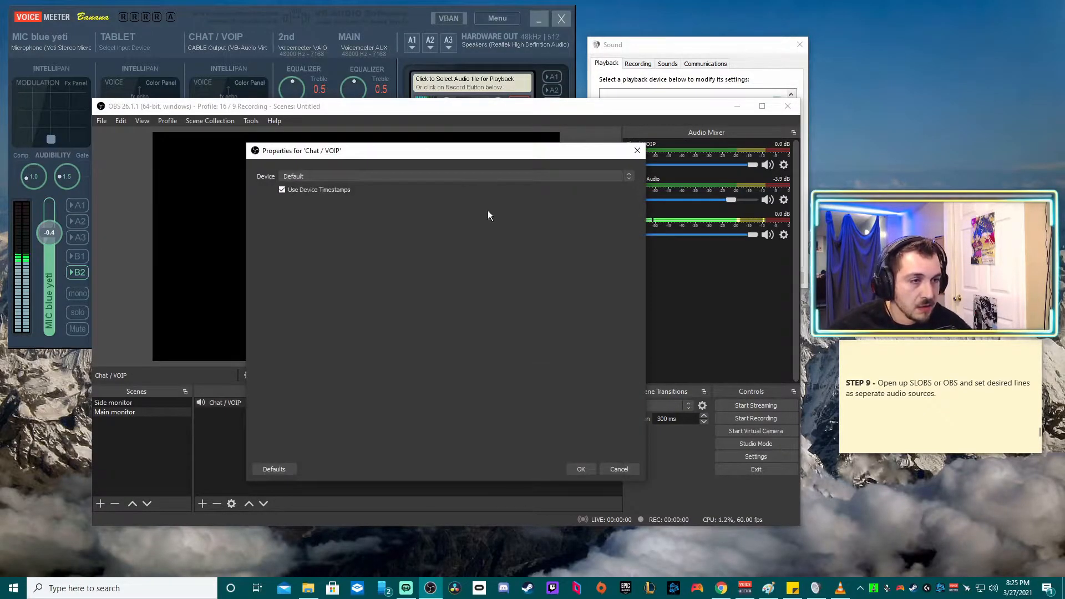
Set the Chat / VOIP source's device to 2nd (VB-Audio VoiceMeeter VAIO) and confirm its properties
left_click(621, 176)
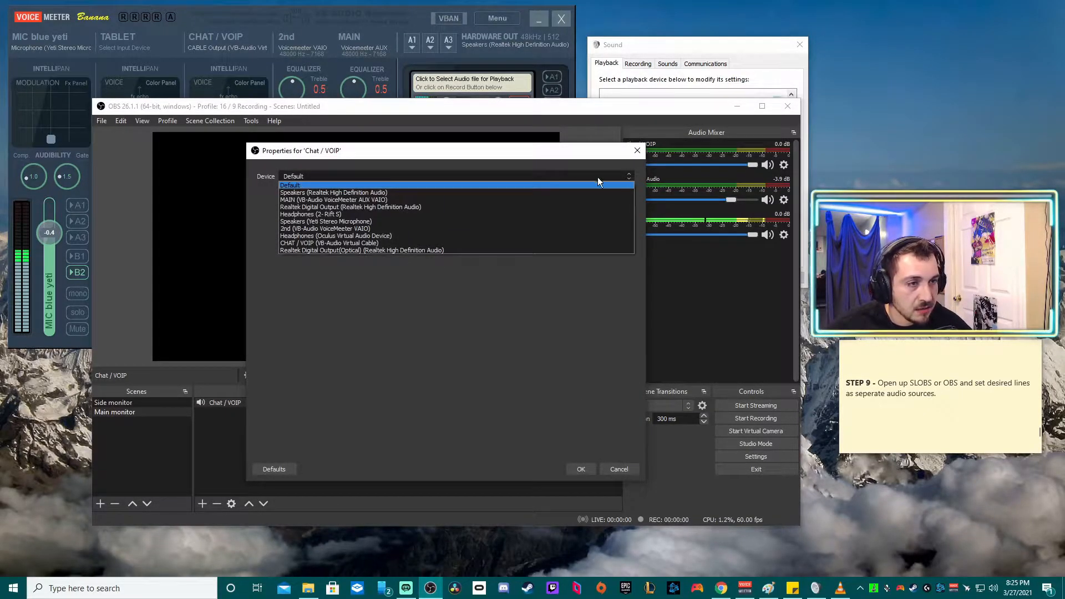
left_click(417, 229)
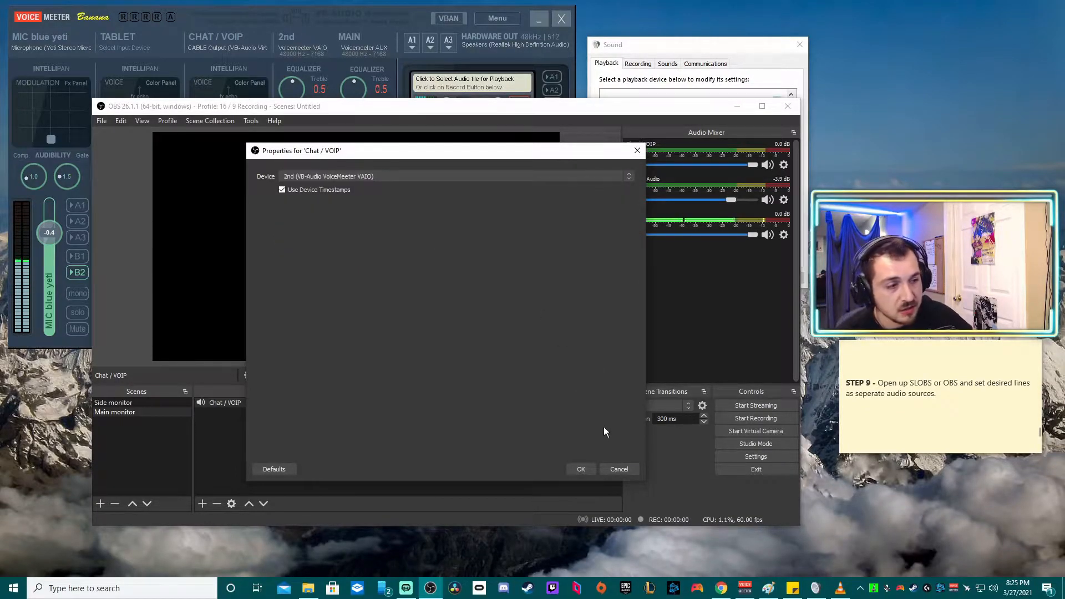
left_click(582, 469)
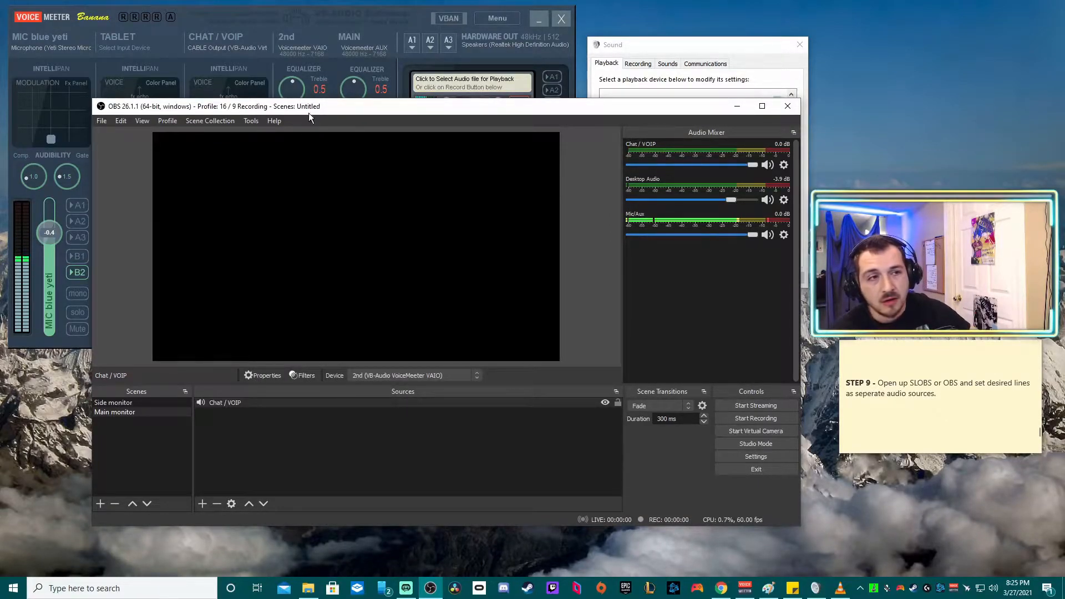
Lower the Chat / VOIP volume in the audio mixer to about -6.9 dB and close OBS
mouse_move(328, 104)
left_mouse_down()
mouse_move(426, 255)
mouse_move(506, 442)
mouse_move(318, 99)
left_mouse_up()
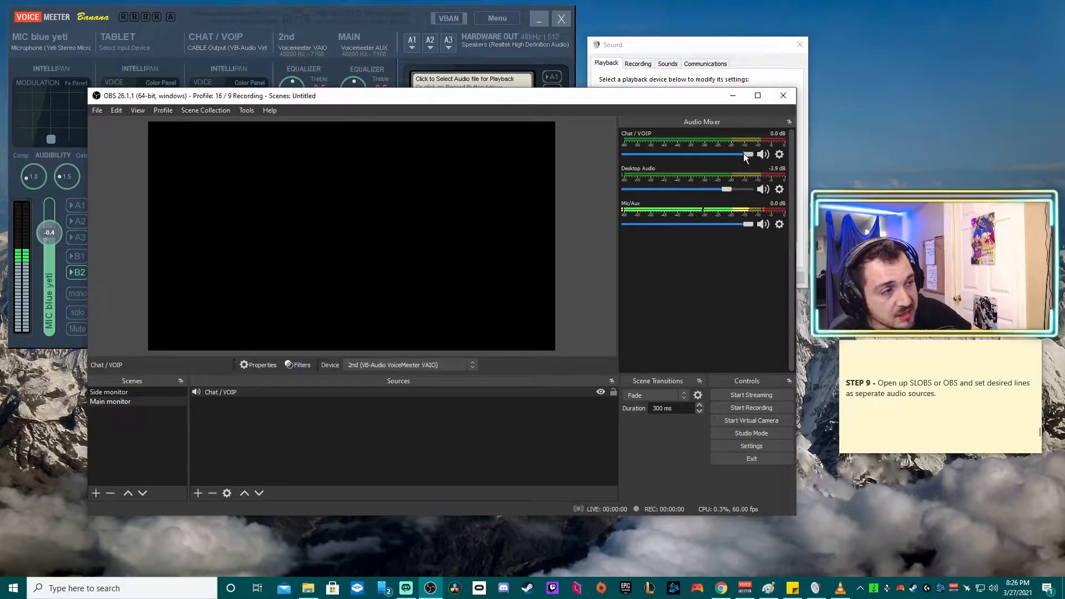
left_click_drag(746, 155, 714, 155)
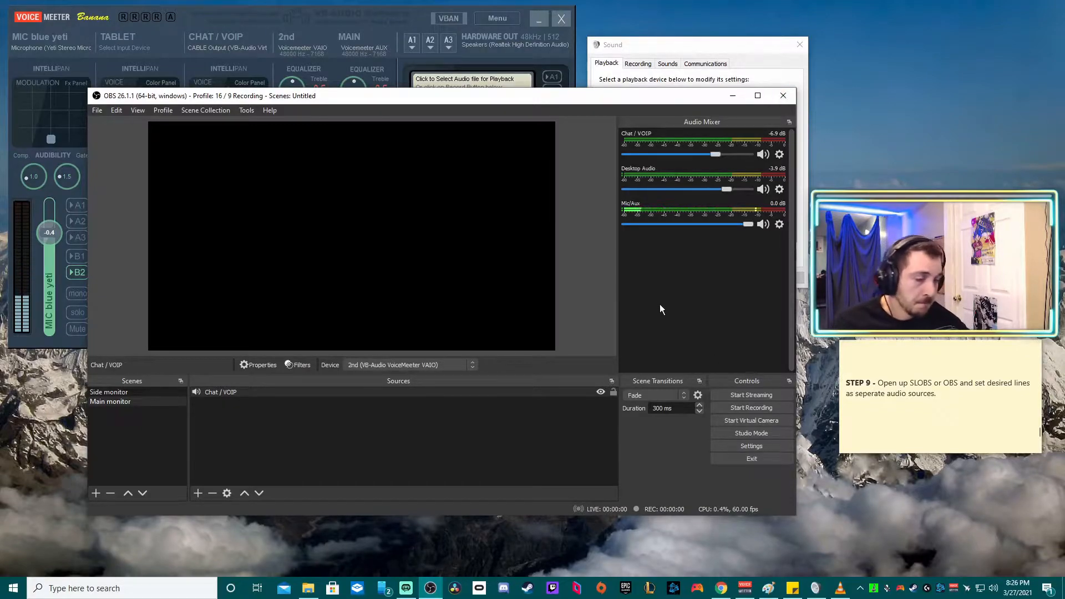
left_click(783, 96)
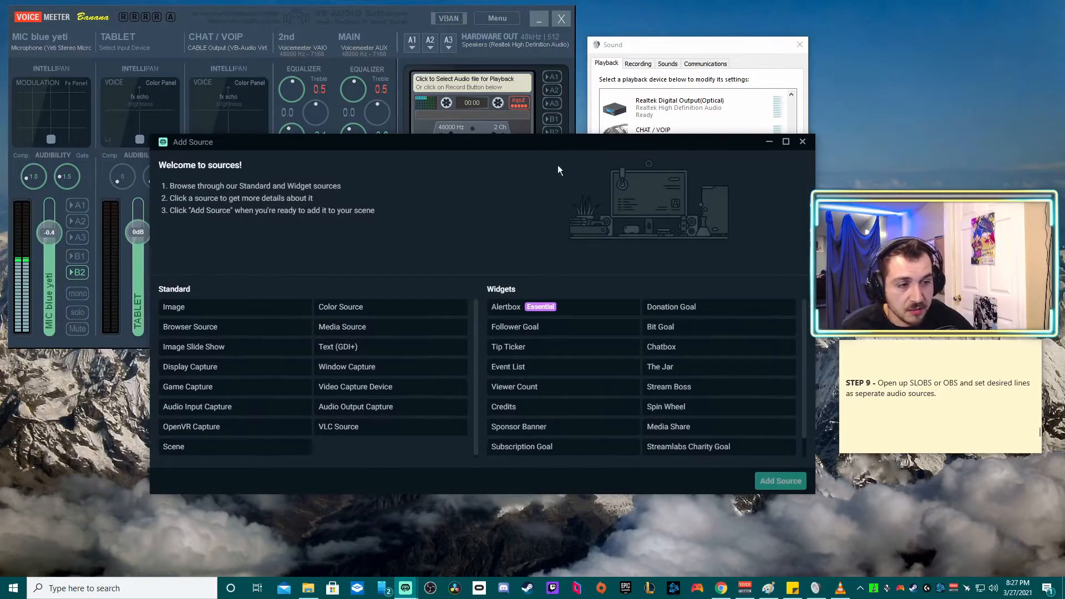
In Streamlabs OBS, add a new Audio Output Capture source named test 2nd line instead of reusing an existing source
left_click(404, 409)
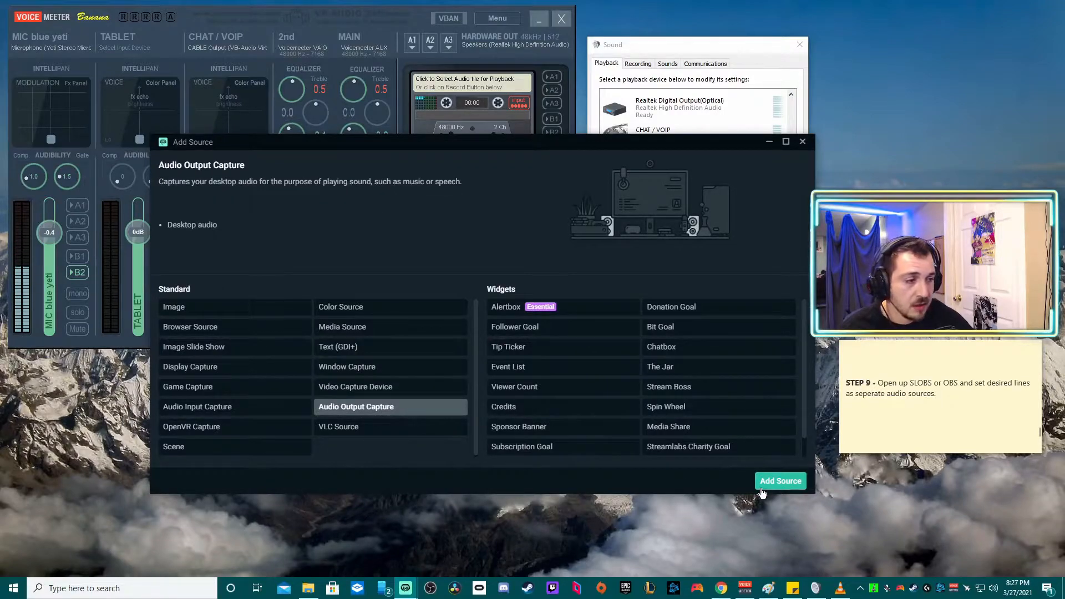
left_click(775, 483)
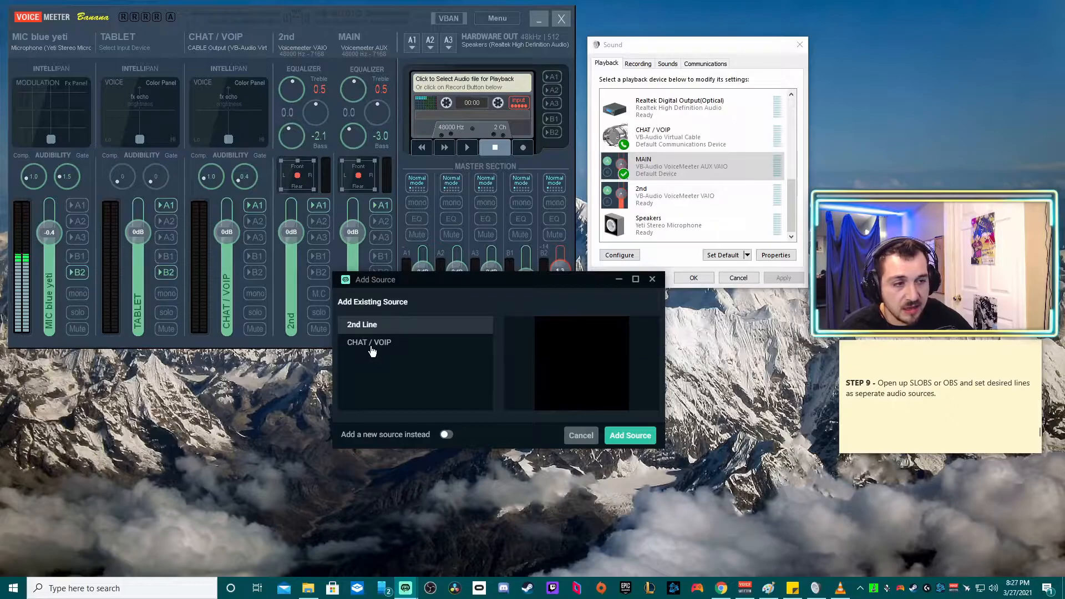
left_click(444, 435)
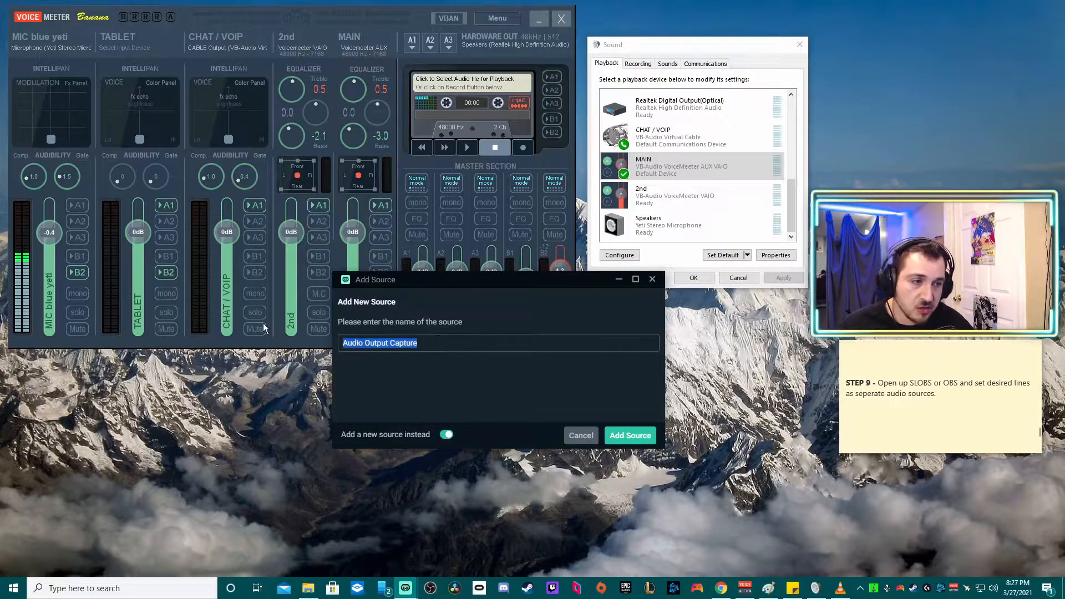
type("test ")
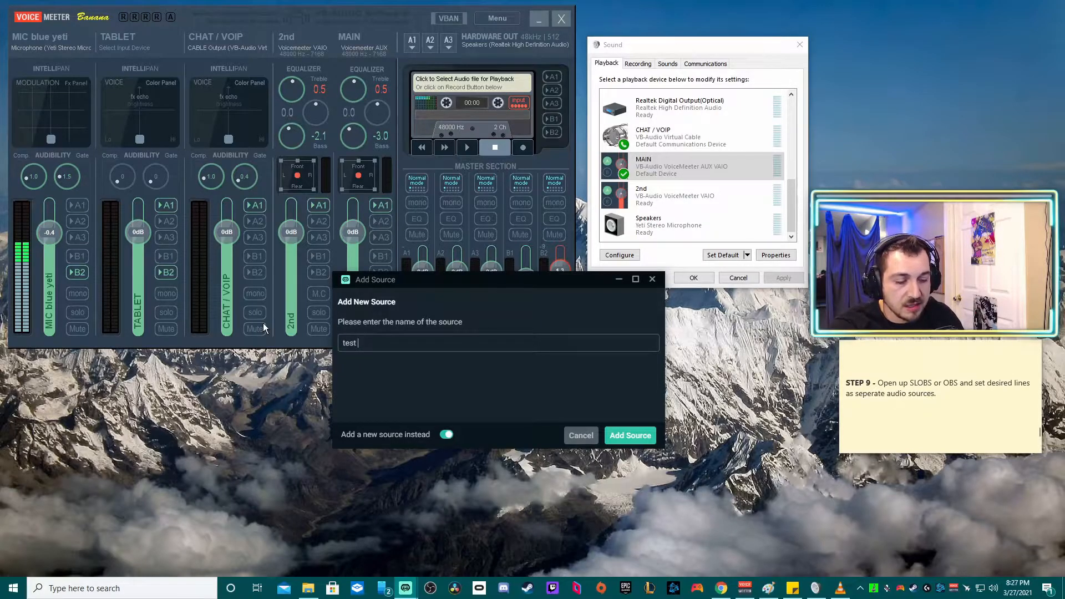
type("2nd line")
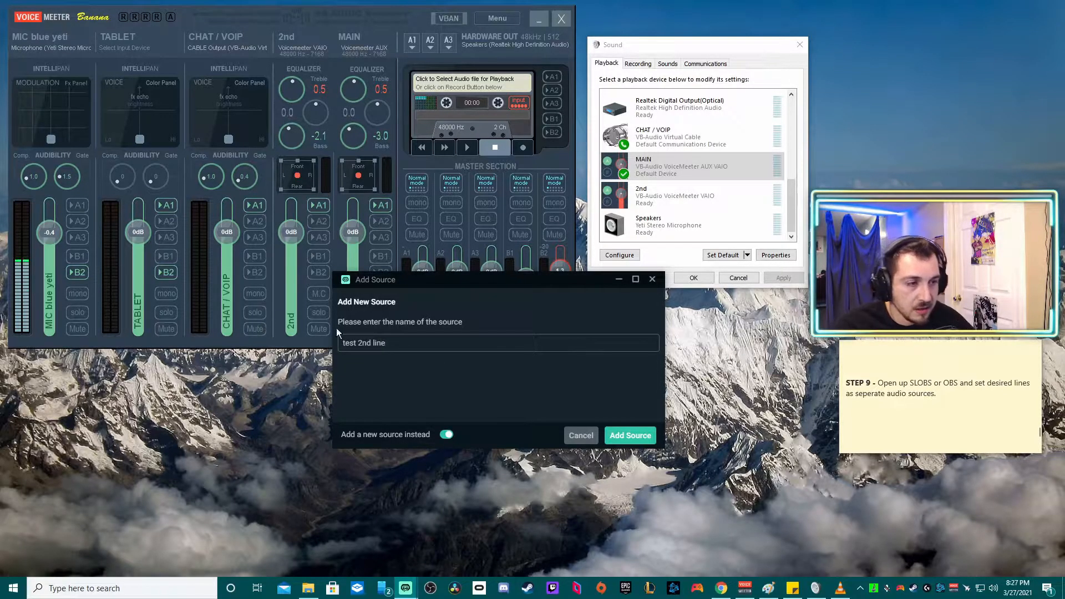
left_click(629, 438)
Look through the output devices available for the test 2nd line source and close its settings
left_click_drag(215, 181, 507, 169)
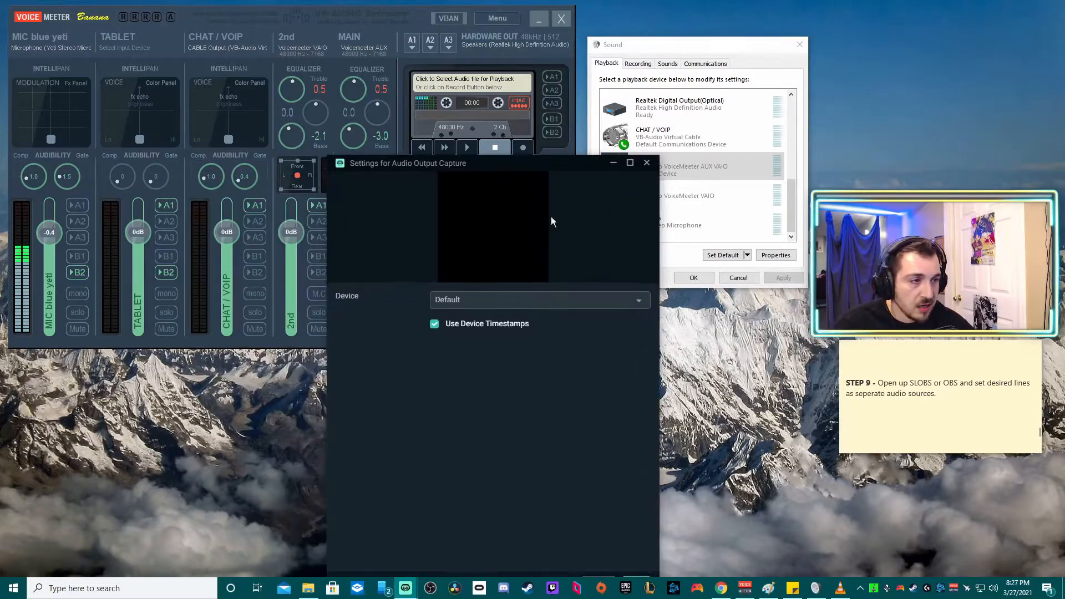
left_click(629, 302)
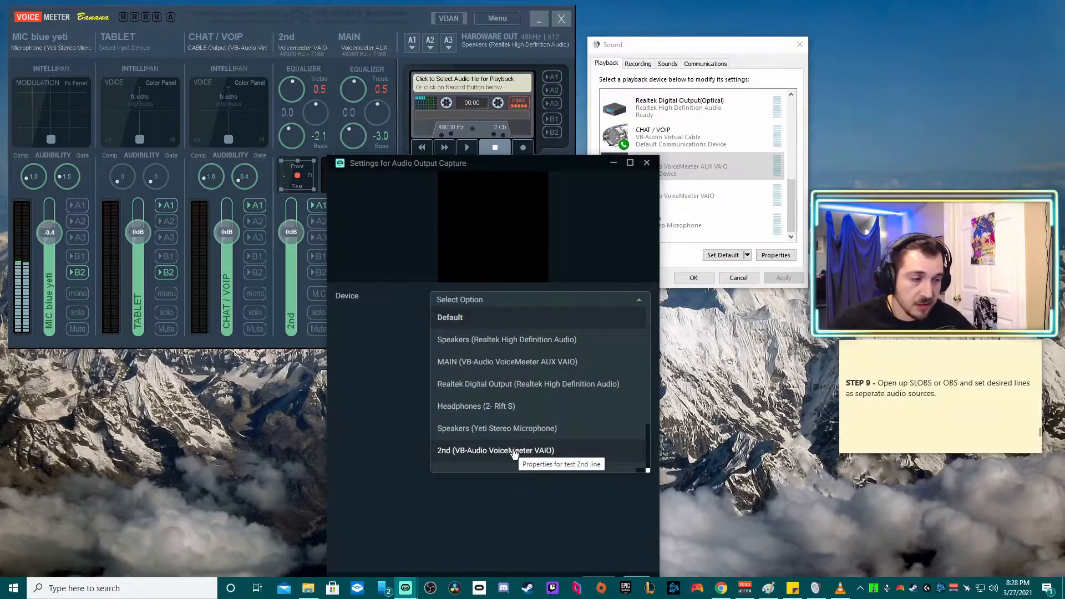
left_click(647, 163)
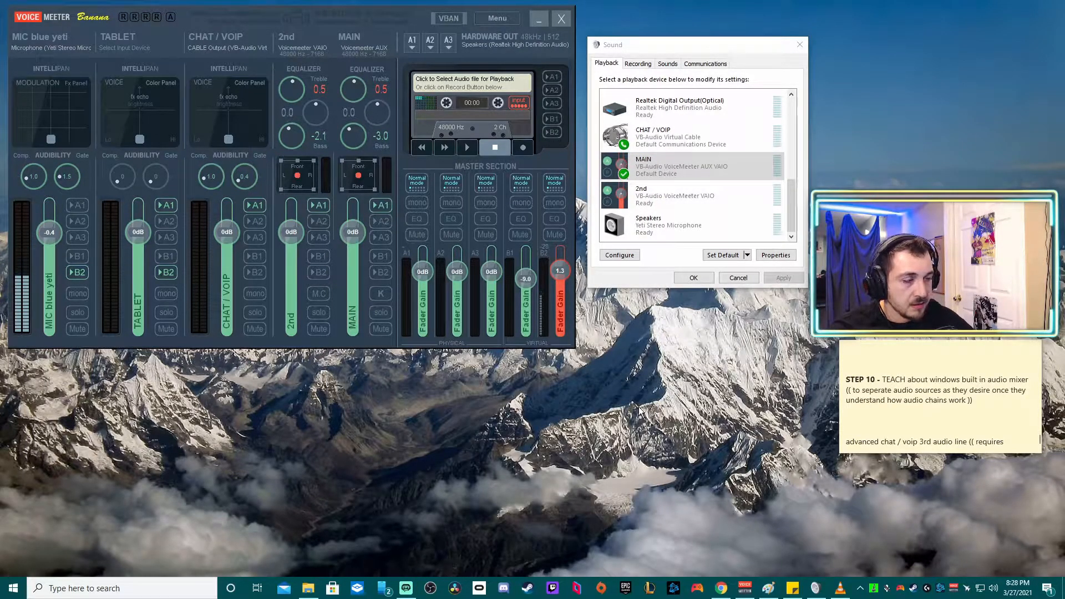
right_click(992, 592)
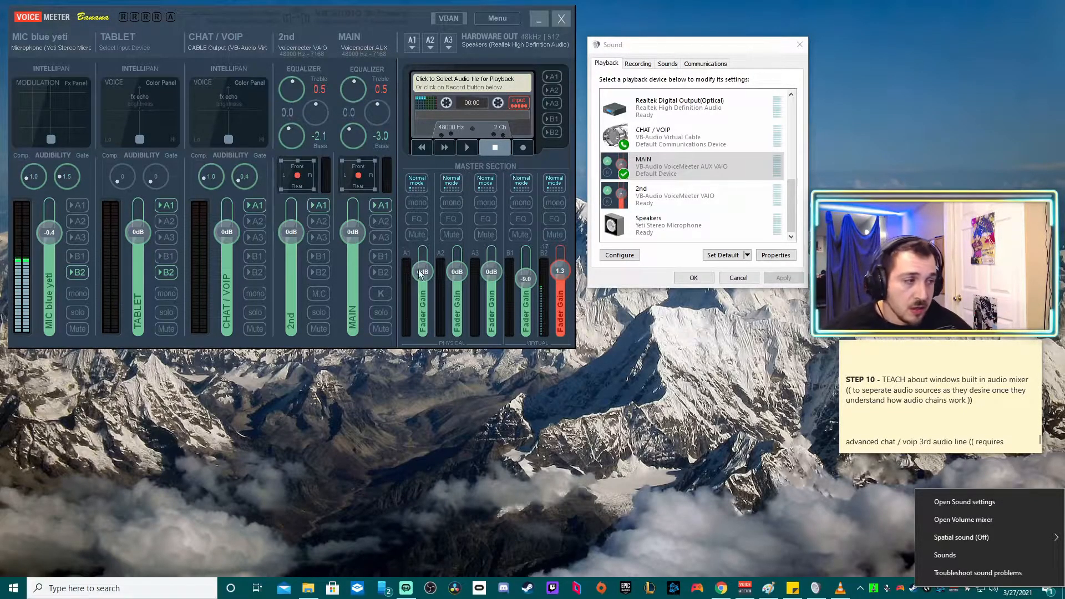
left_click(956, 503)
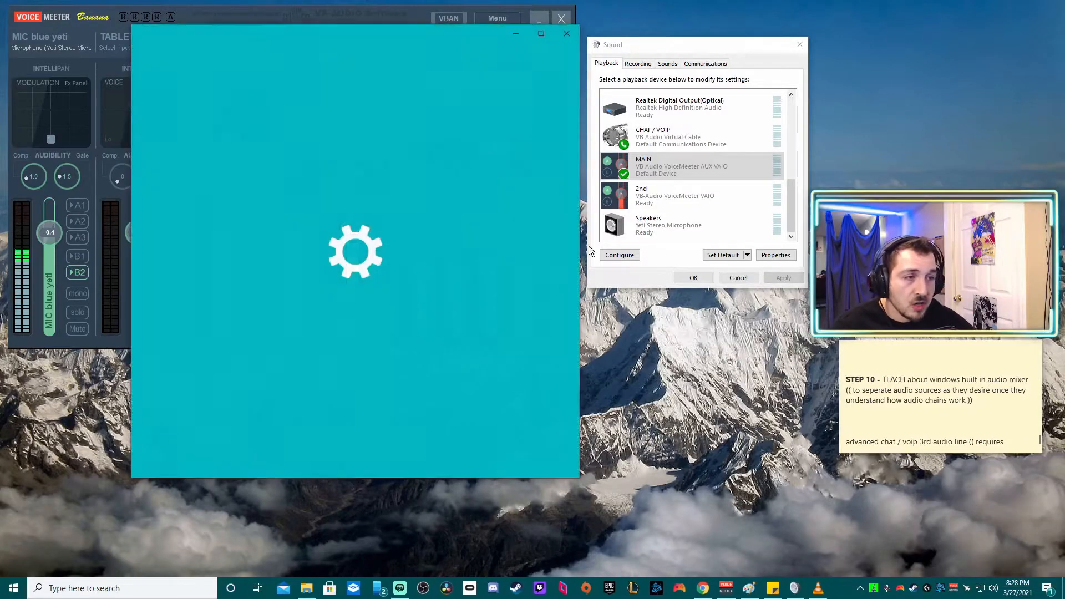
left_click_drag(365, 36, 524, 39)
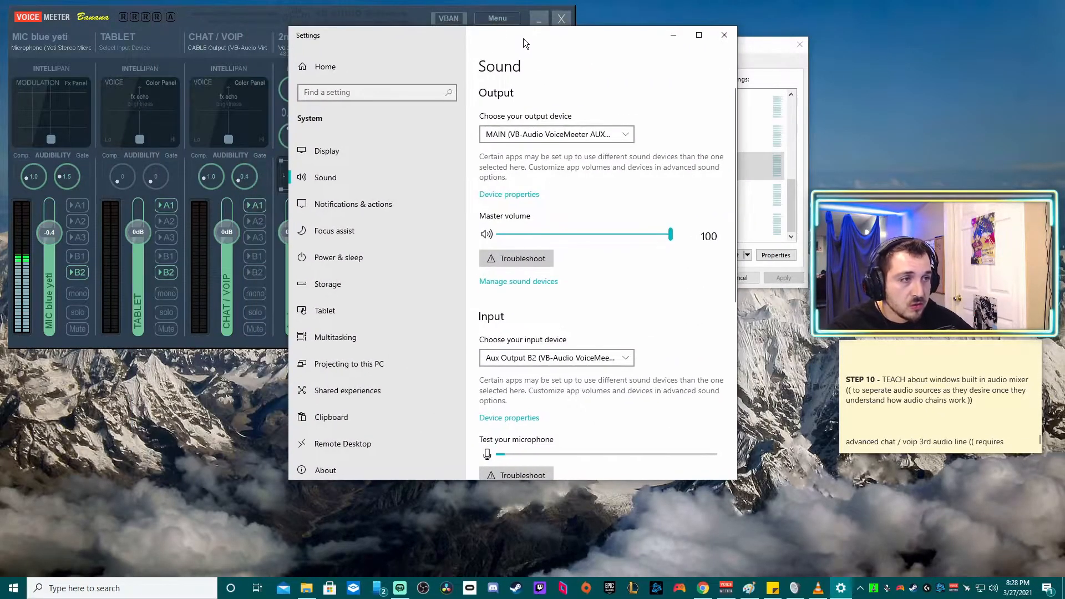
left_click(724, 35)
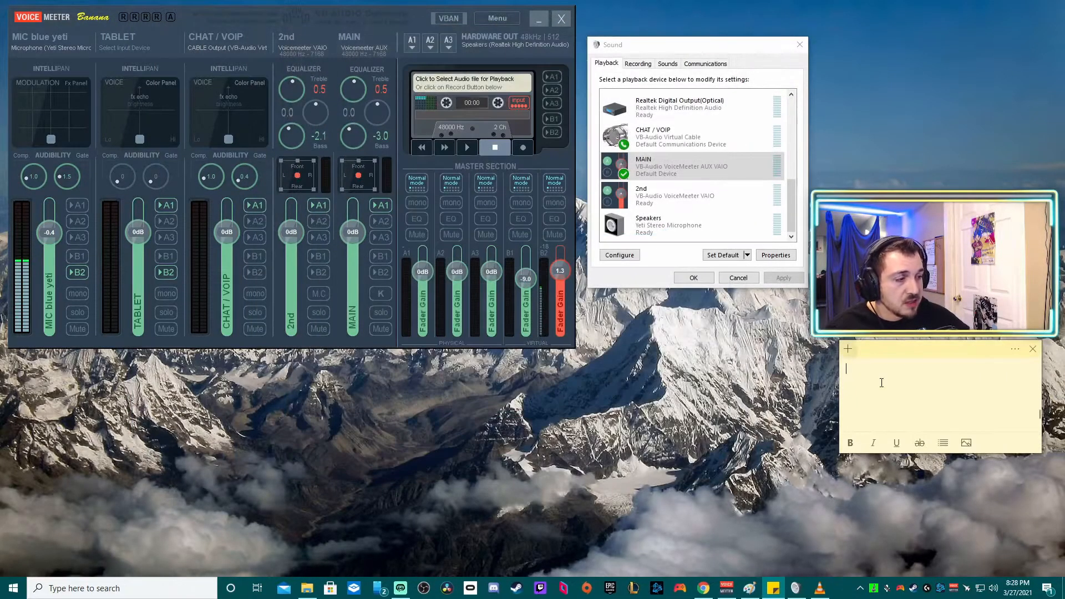
Open the Windows sound settings, enlarge the window, and go to App volume and device preferences
right_click(994, 589)
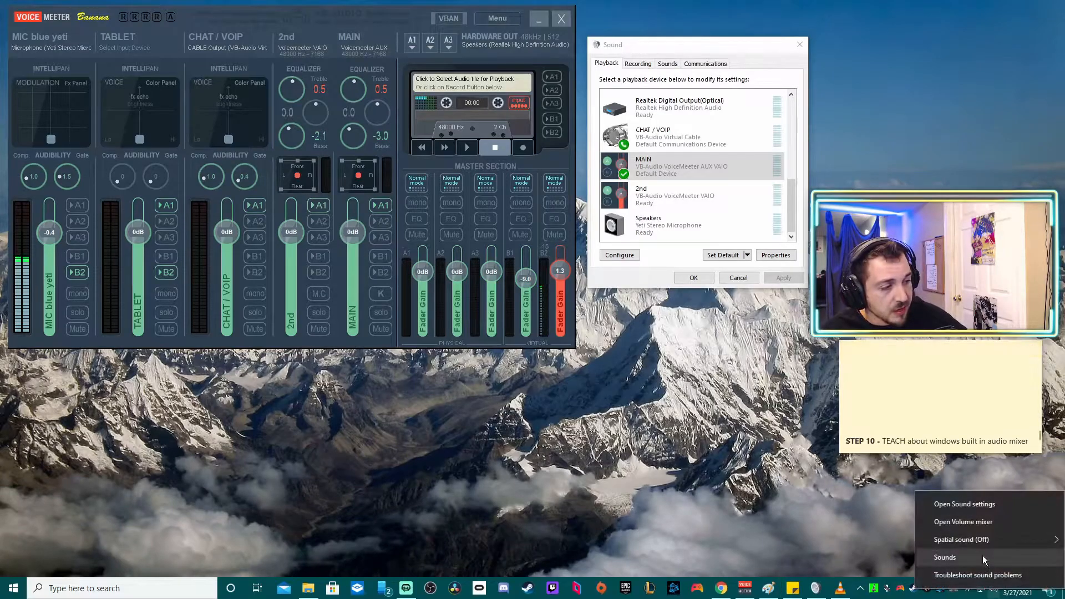
left_click(966, 511)
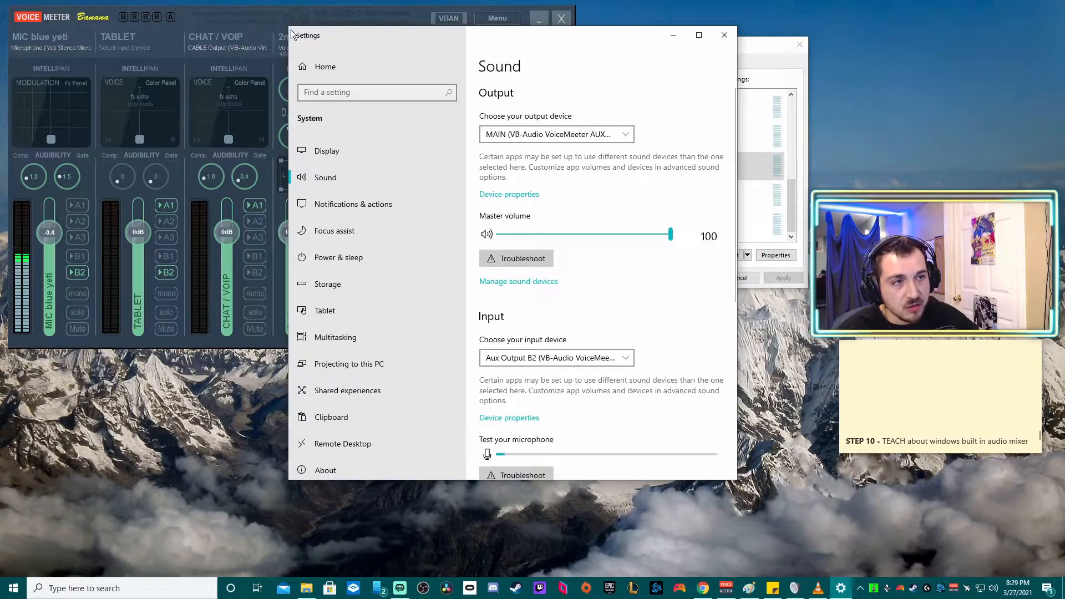
left_click_drag(288, 27, 158, 15)
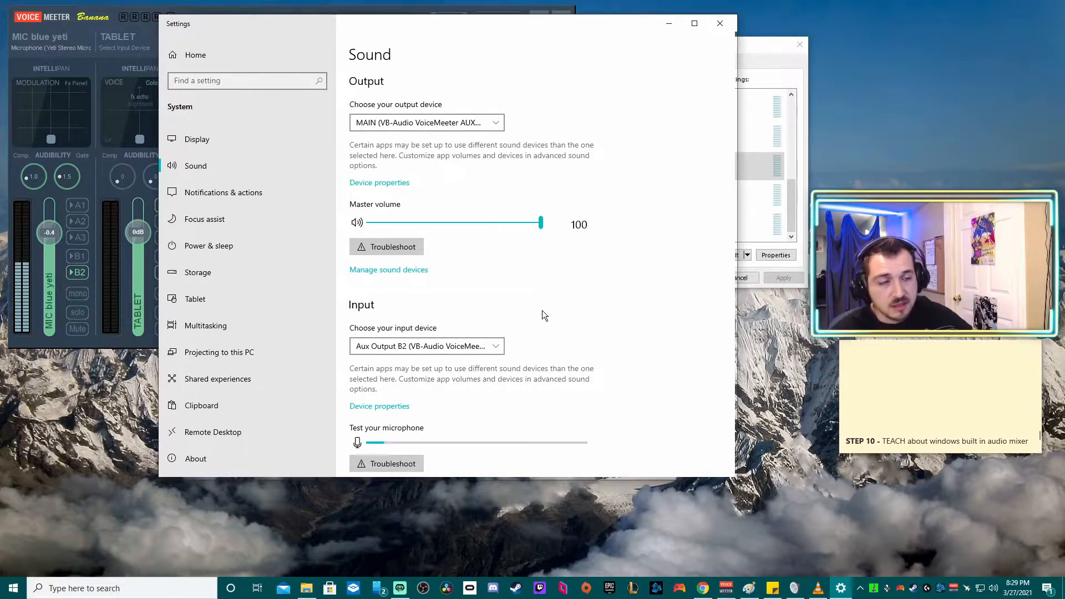
scroll(543, 314, "down", 3)
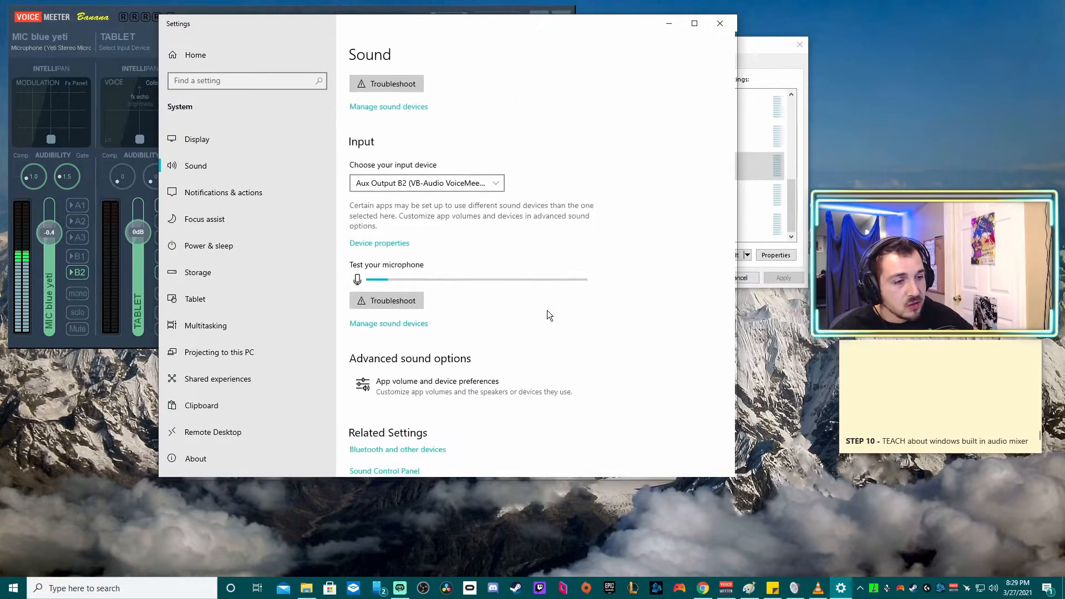
left_click(459, 397)
scroll(526, 234, "down", 3)
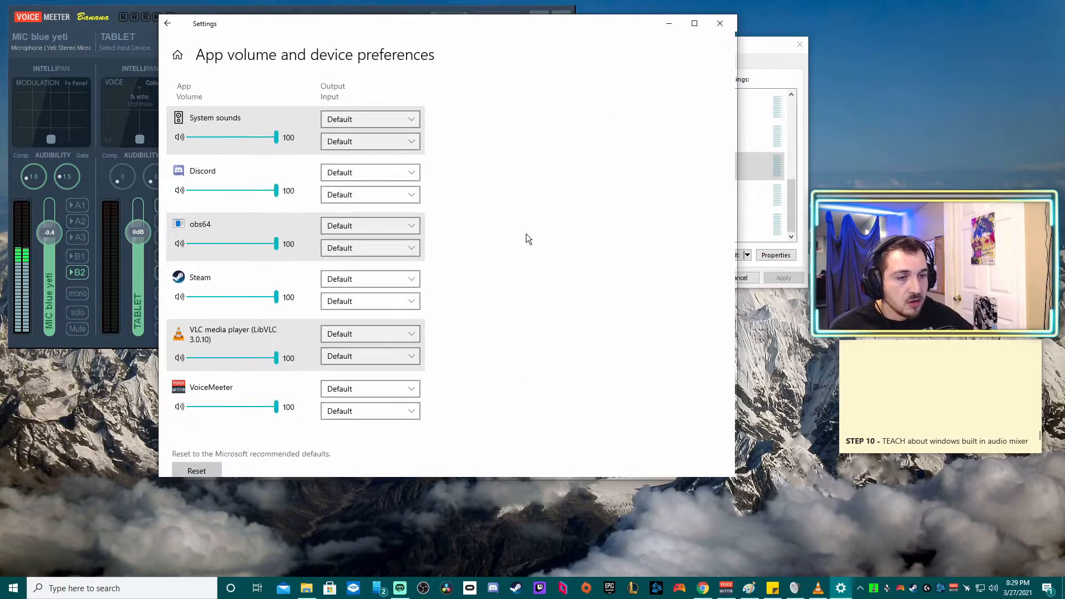
Open a new tab in Chrome and set Google Chrome's output to 2nd (VB-Audio VoiceMeeter VAIO) in the Windows app volume preferences
left_click(703, 588)
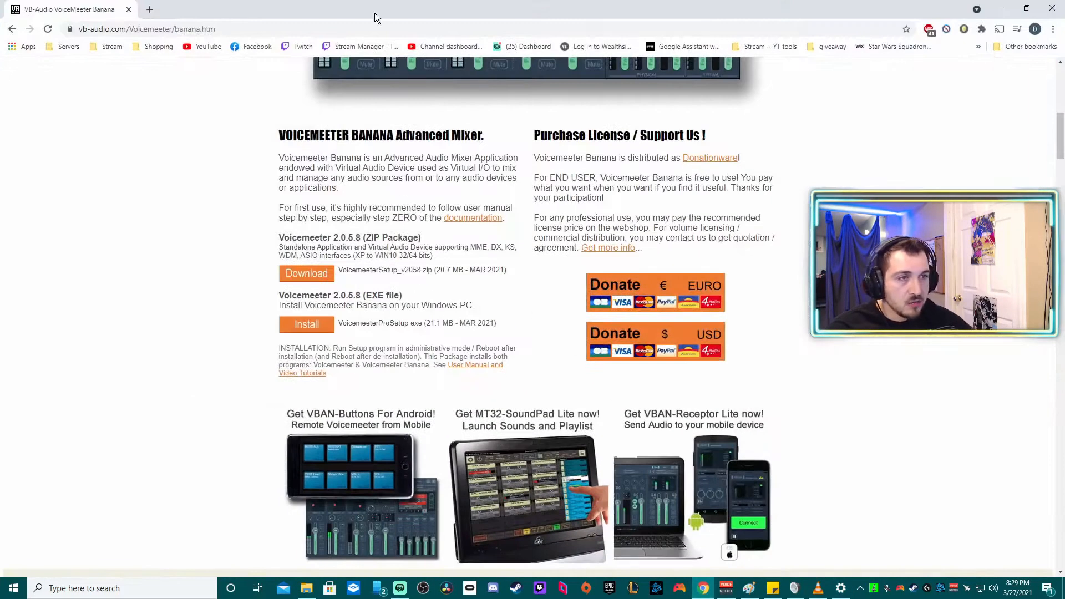
left_click(149, 9)
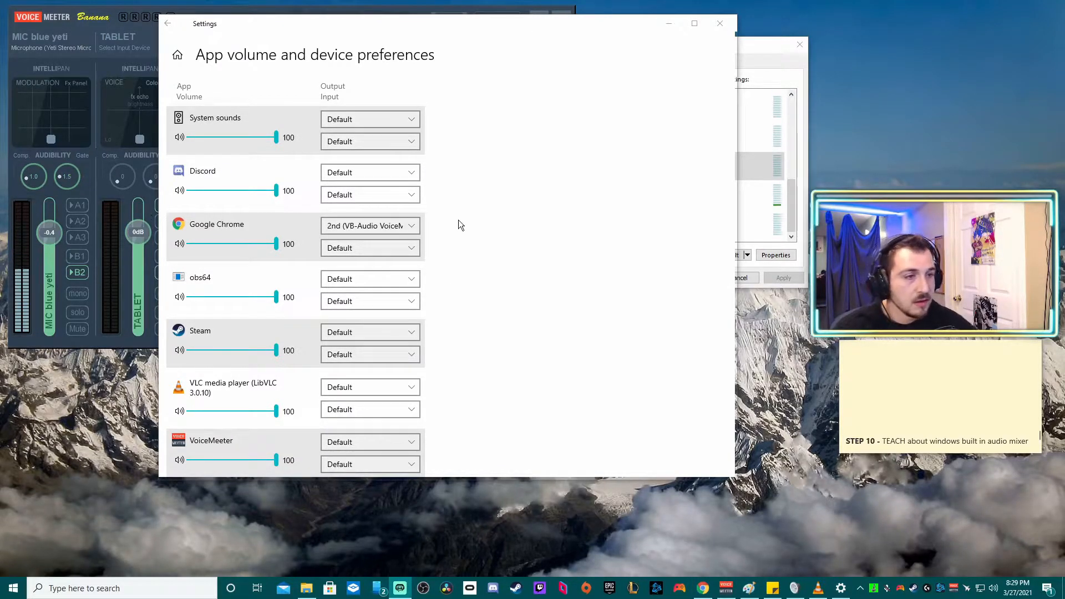
left_click(407, 225)
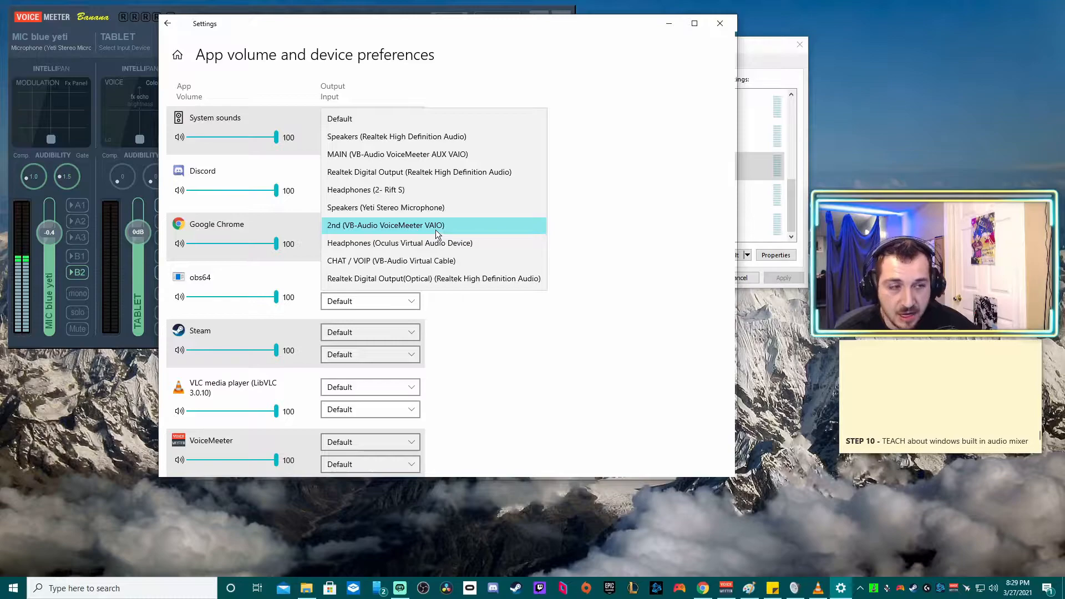
left_click(435, 226)
Move the Settings window clear of the Voicemeeter input strips and look over the audio devices assigned to each app
left_click_drag(396, 25, 694, 46)
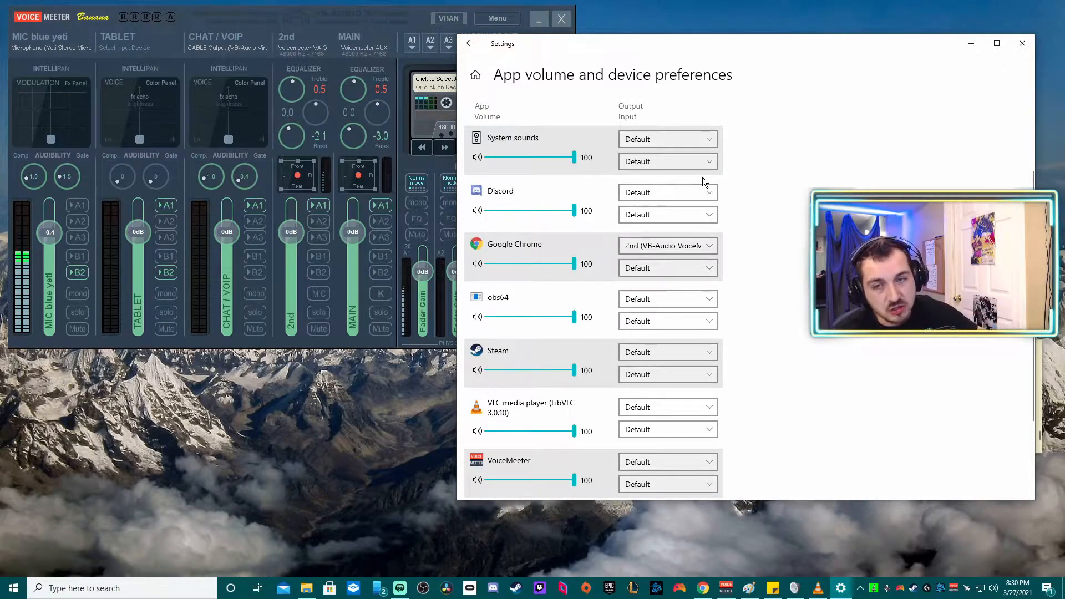
left_click_drag(717, 50, 709, 46)
scroll(665, 381, "down", 2)
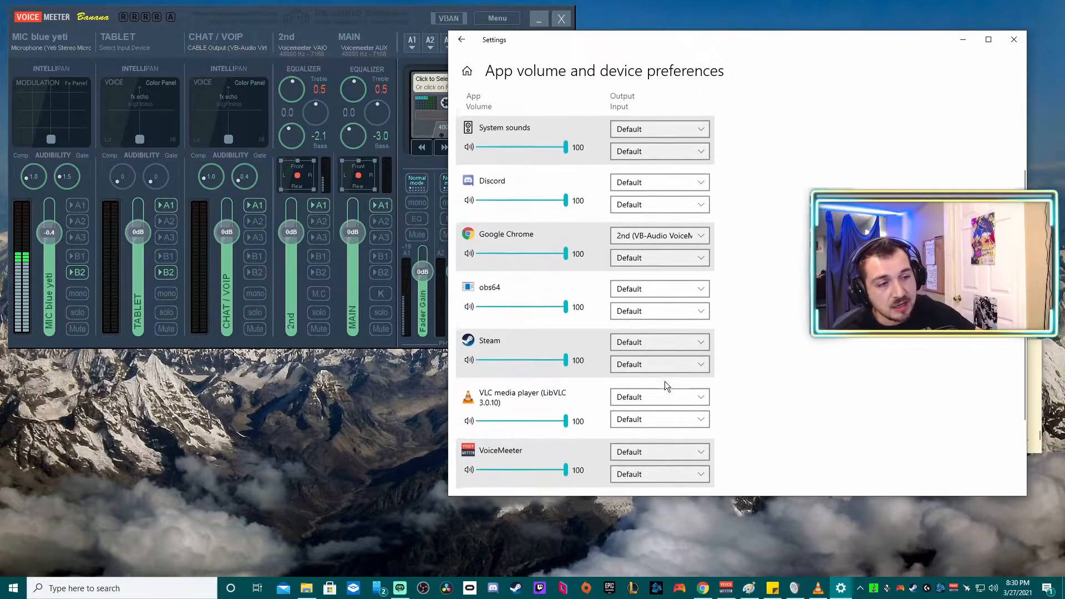
scroll(688, 375, "up", 2)
scroll(687, 375, "up", 1)
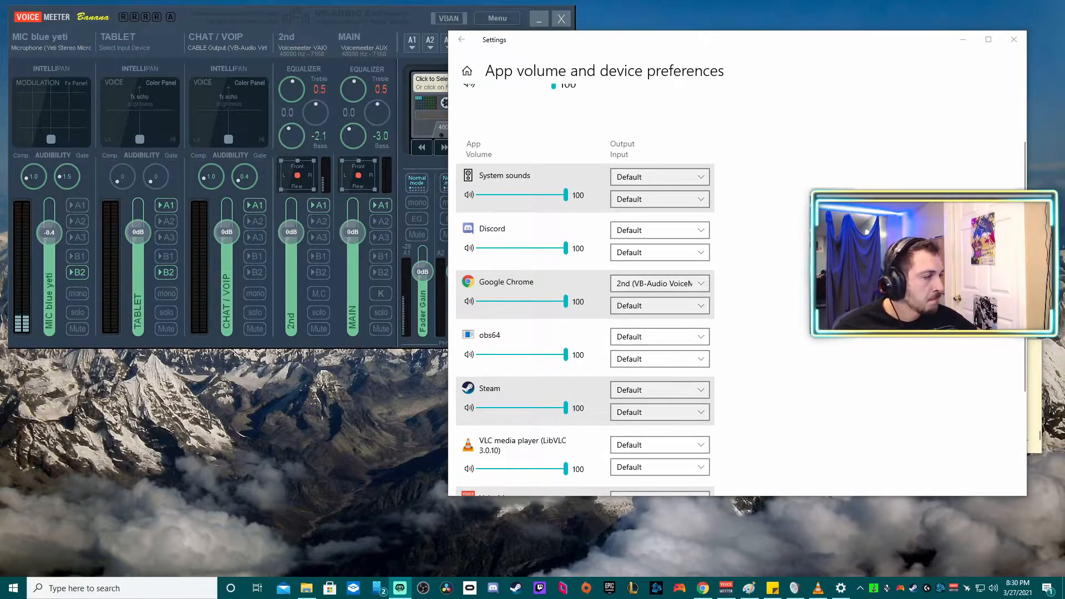
Close the app volume settings, bring the STEP 10 part of the sticky note into view and return to the Sound window
left_click(566, 42)
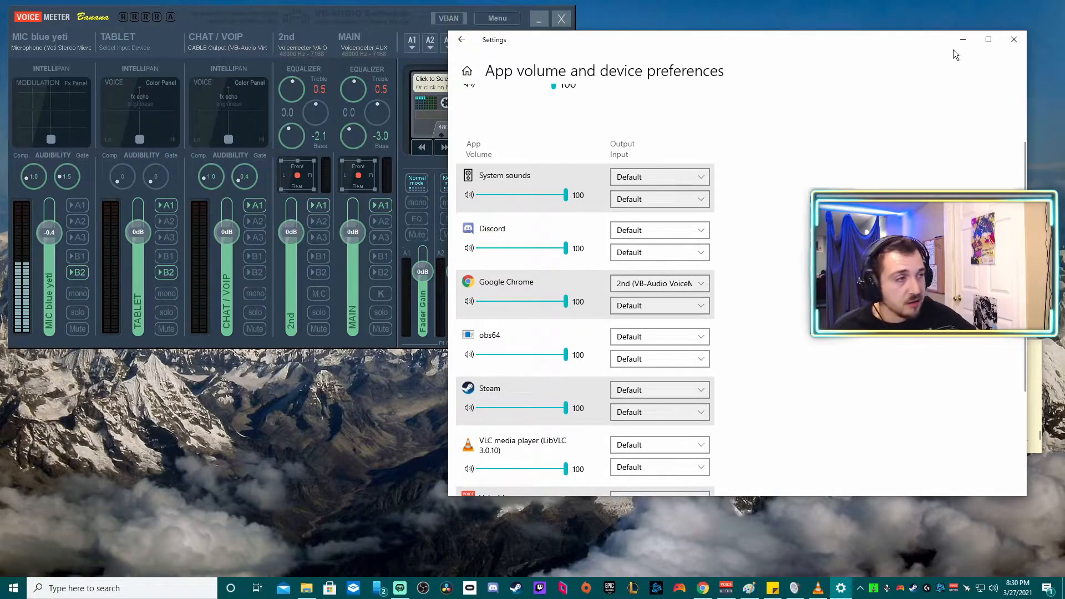
left_click(1013, 39)
left_click(902, 371)
scroll(904, 371, "down", 3)
scroll(981, 398, "up", 1)
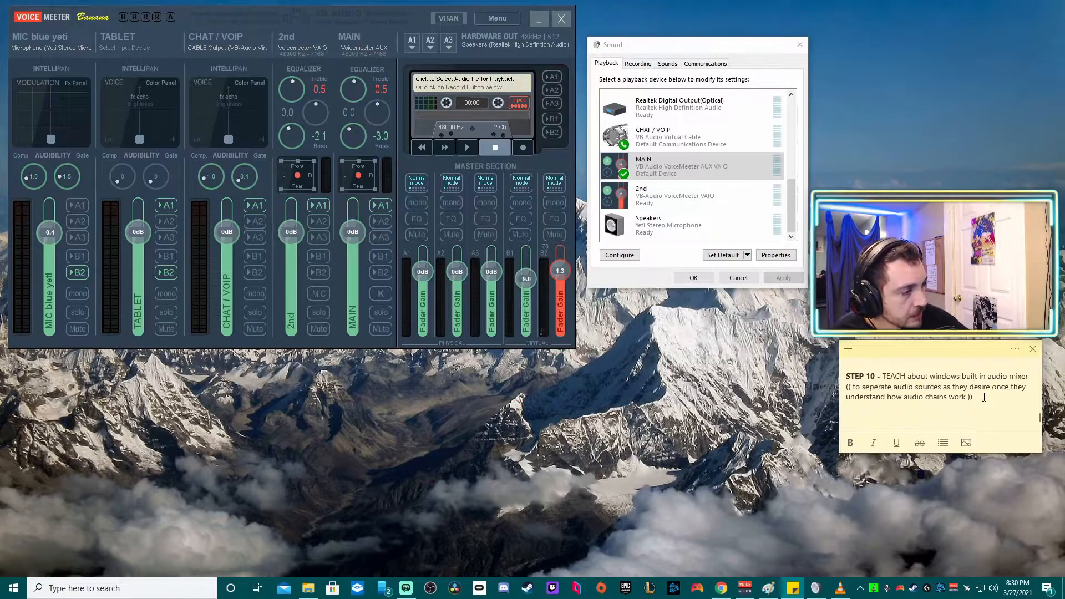
left_click(704, 38)
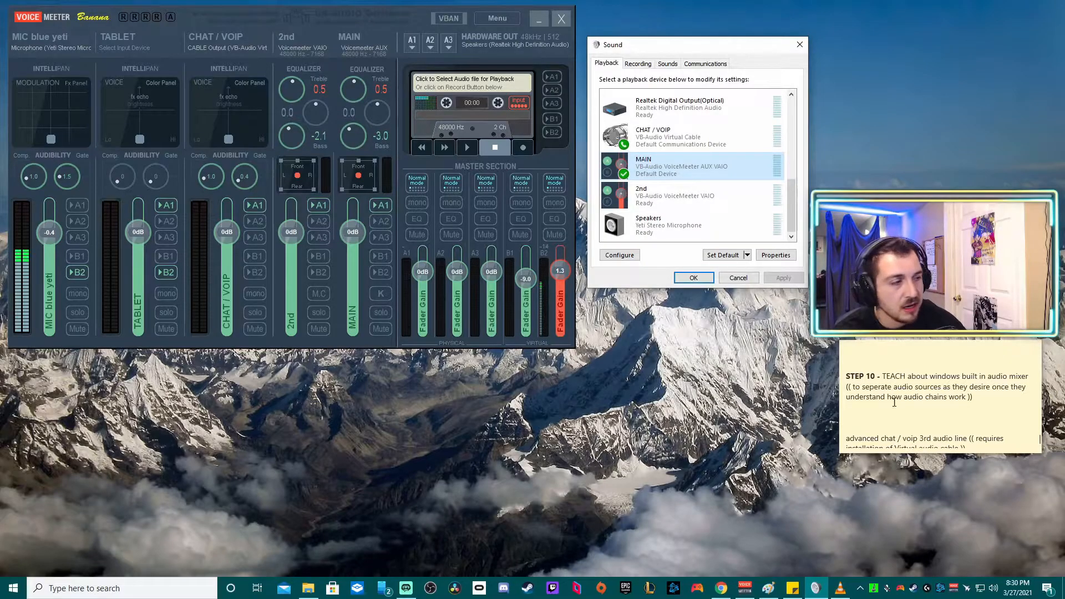
Lower the 2nd line's fader to -60.0 dB and reset it to 0 dB
left_click(721, 588)
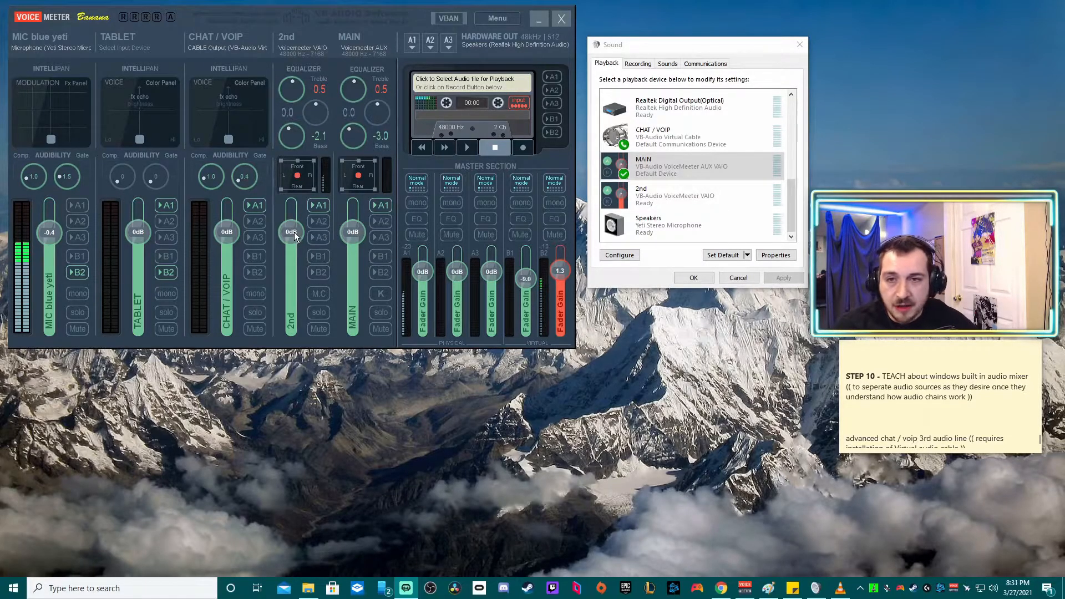
mouse_move(298, 246)
left_mouse_down()
mouse_move(307, 275)
mouse_move(297, 232)
left_mouse_up()
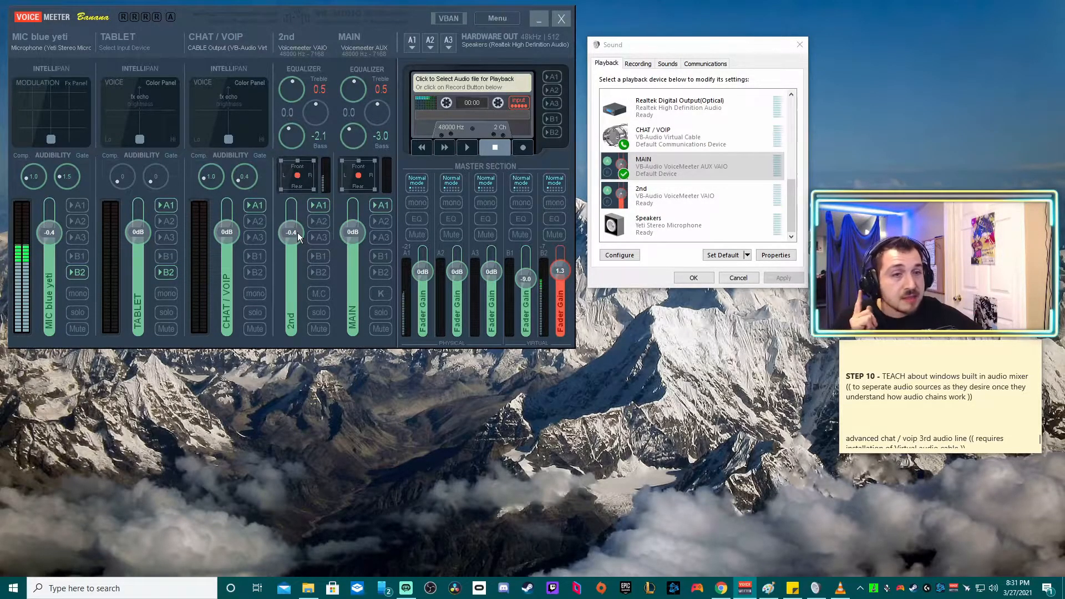
left_click_drag(297, 232, 286, 366)
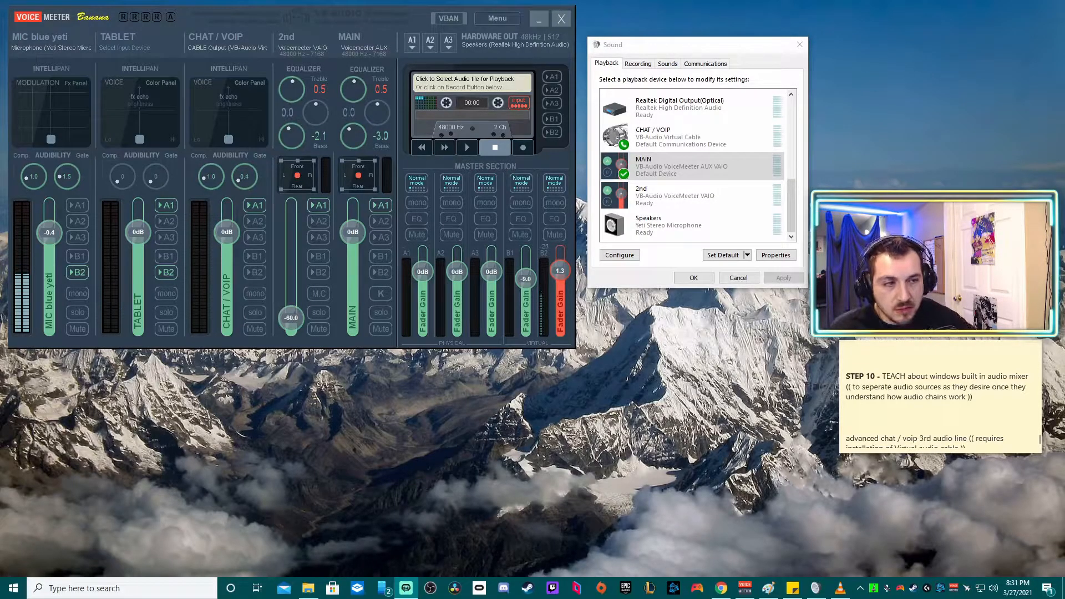
double_click(294, 312)
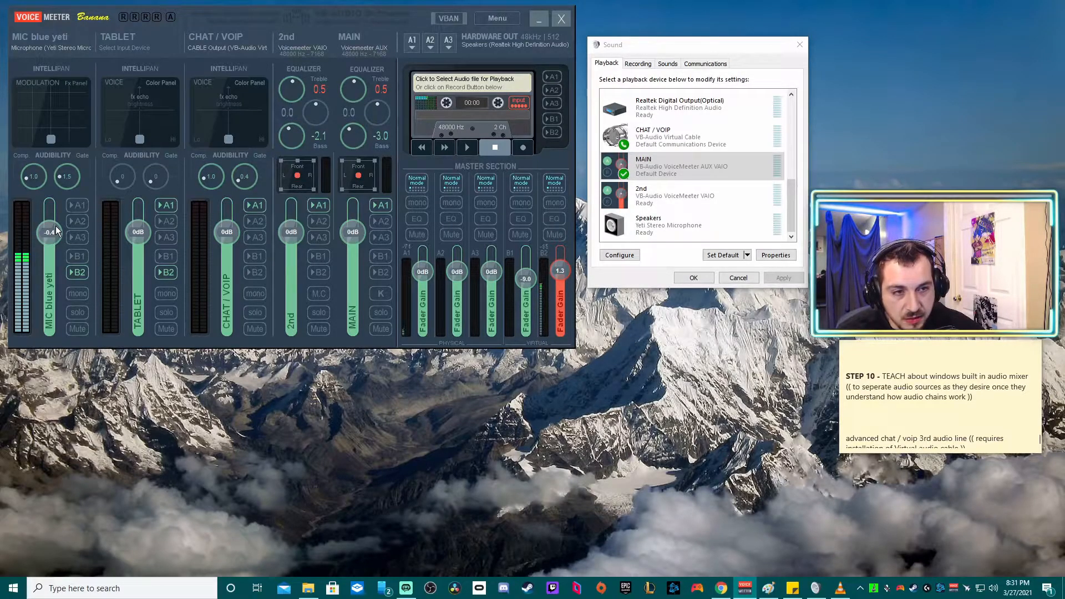
left_click_drag(55, 226, 57, 226)
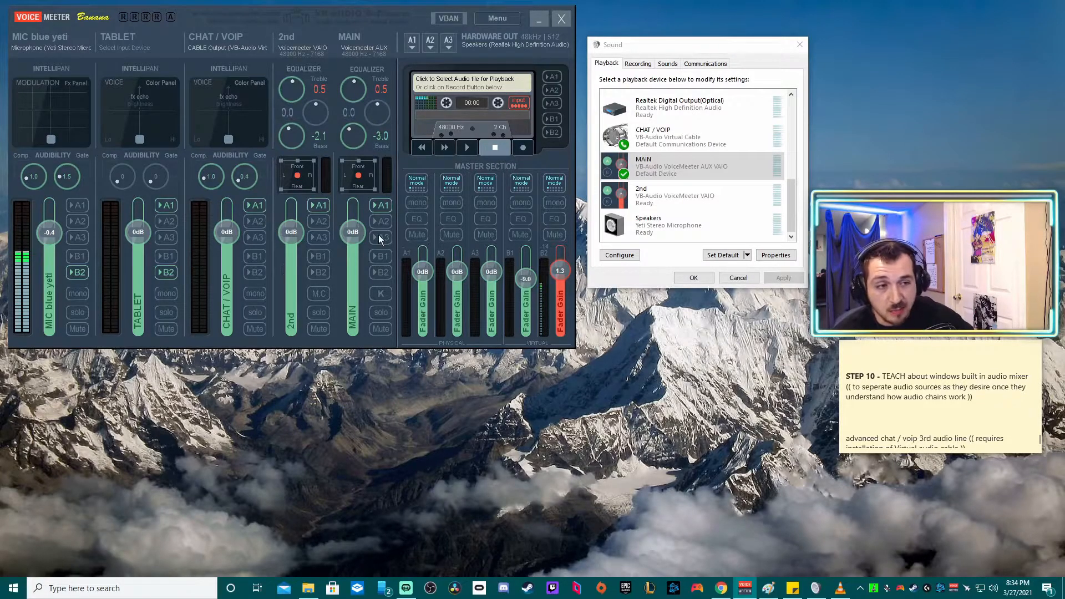
Switch to Paint, enlarge its window to compare the hardware mixer picture with the Voicemeeter faders, and minimize it
left_click(768, 588)
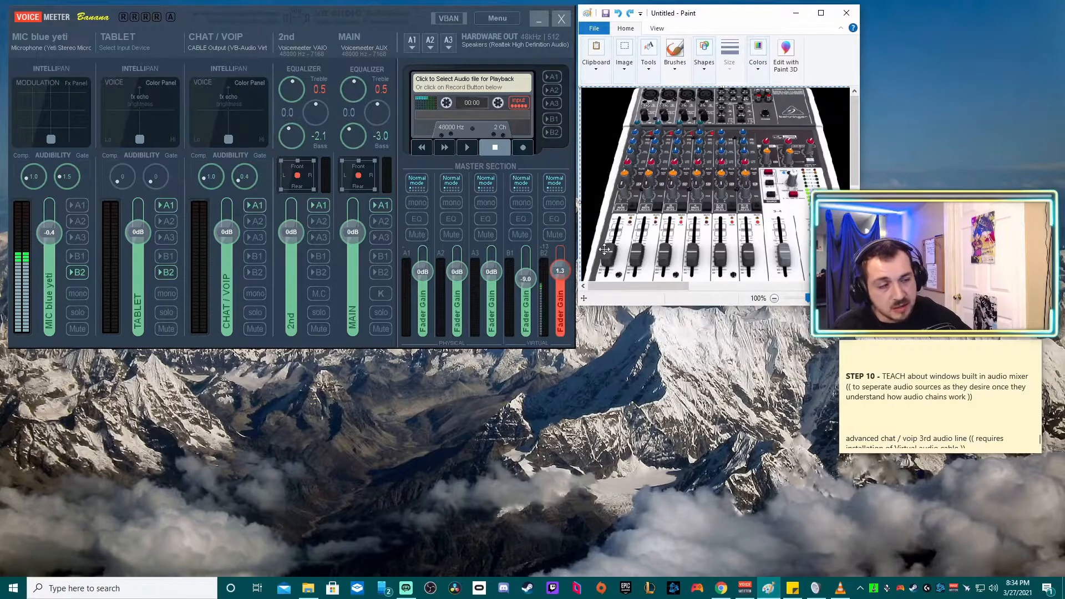
mouse_move(774, 19)
left_mouse_down()
mouse_move(600, 47)
mouse_move(500, 49)
left_mouse_up()
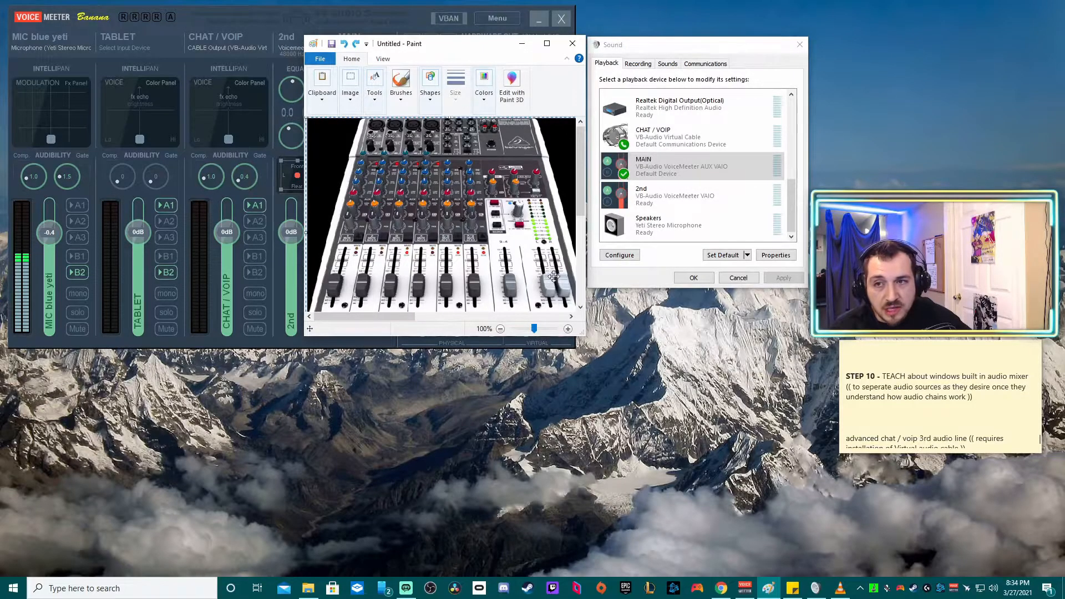
left_click_drag(585, 335, 621, 373)
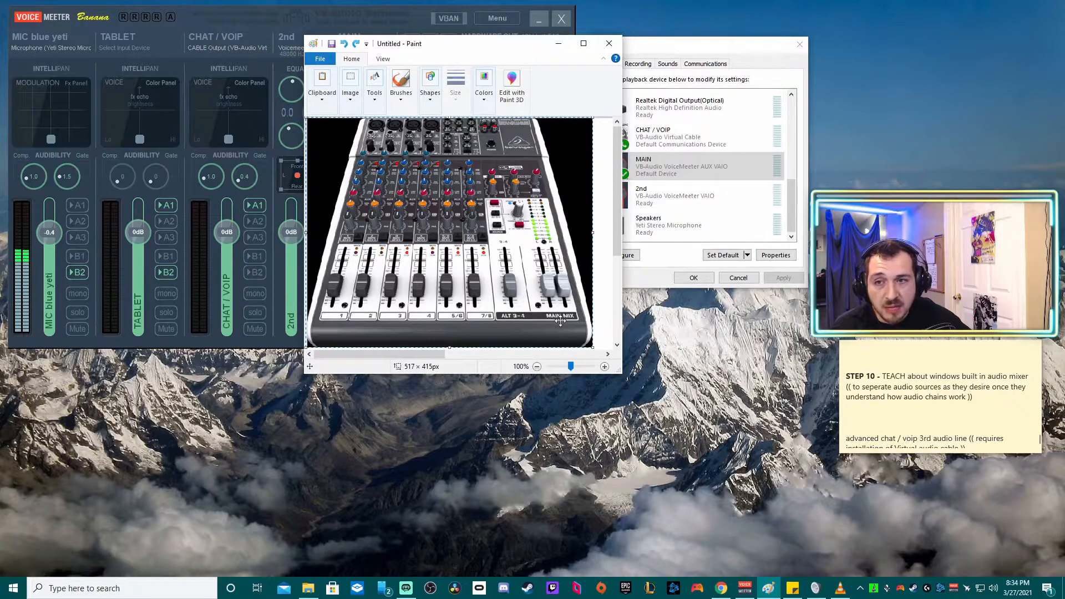
left_click_drag(500, 45, 811, 268)
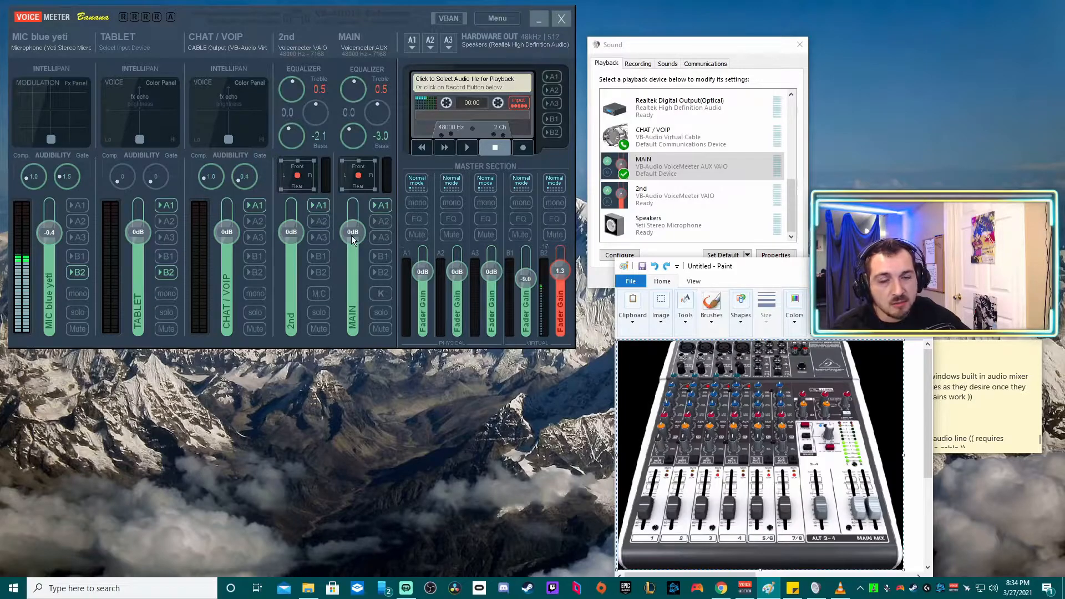
mouse_move(661, 269)
left_mouse_down()
mouse_move(620, 193)
mouse_move(619, 144)
left_mouse_up()
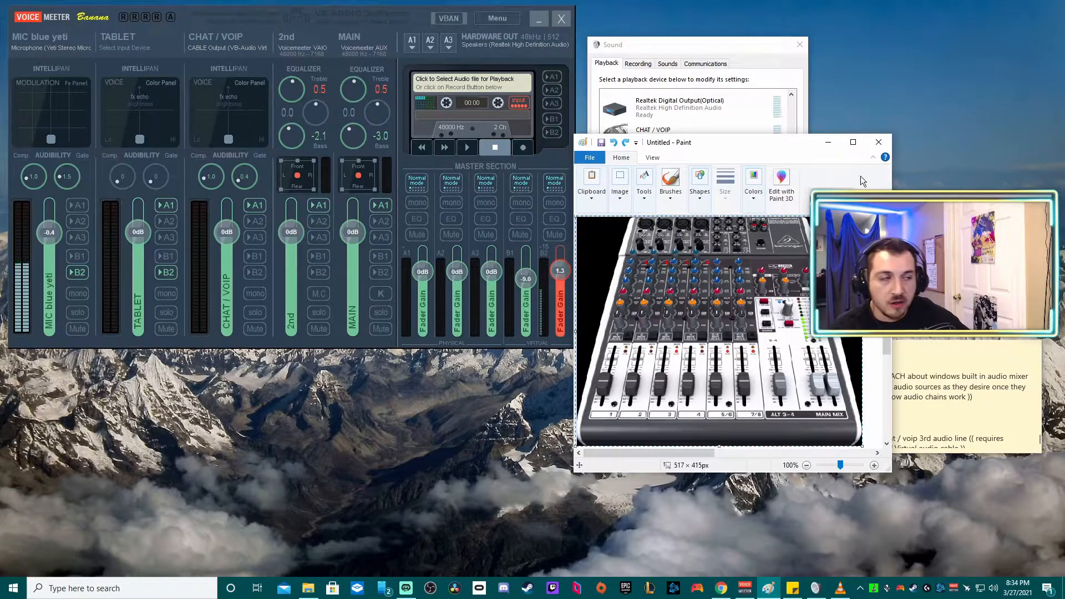
left_click(828, 142)
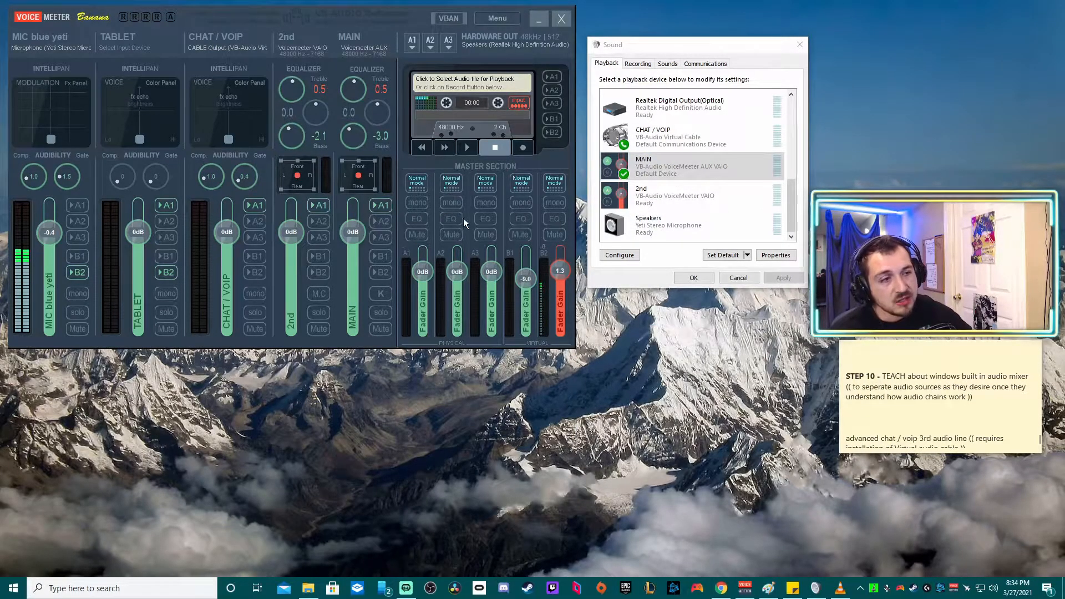
Open the equalizer of master bus A1, look over its frequency bands, and close it
right_click(419, 219)
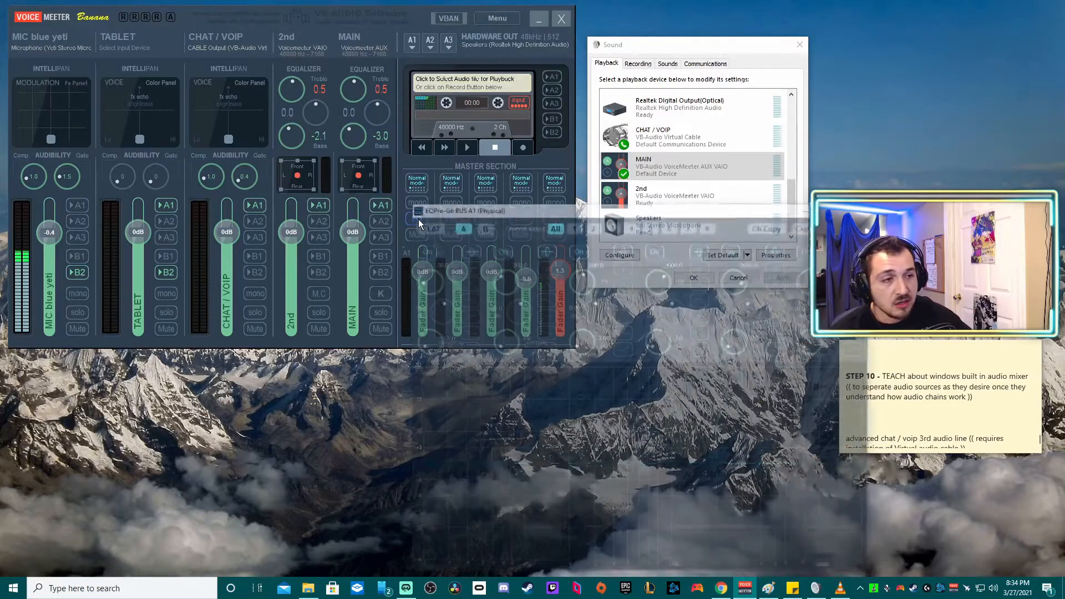
left_click_drag(518, 207, 450, 114)
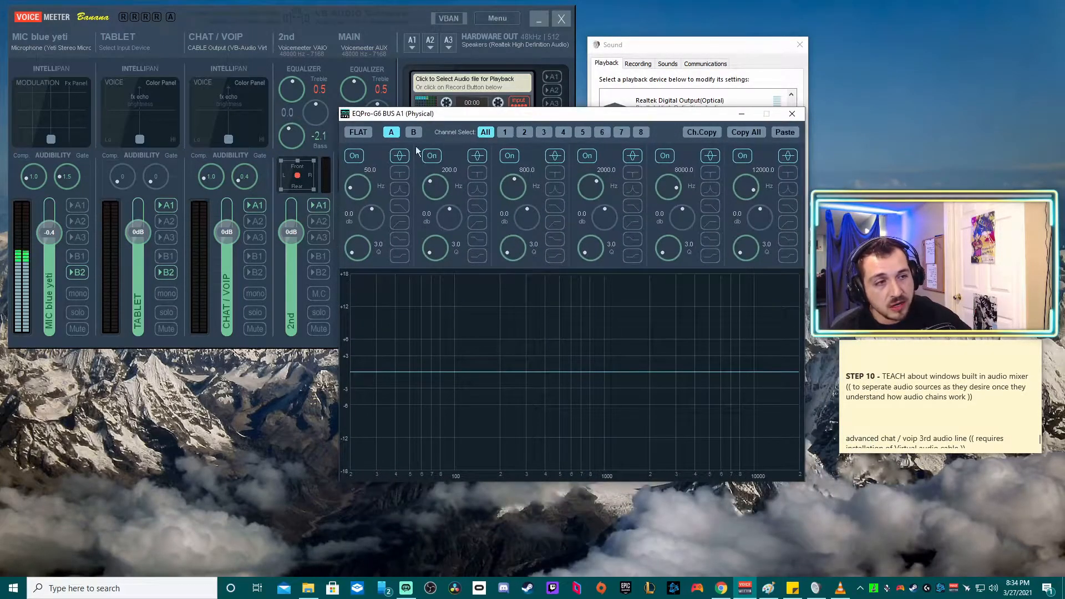
left_click(791, 114)
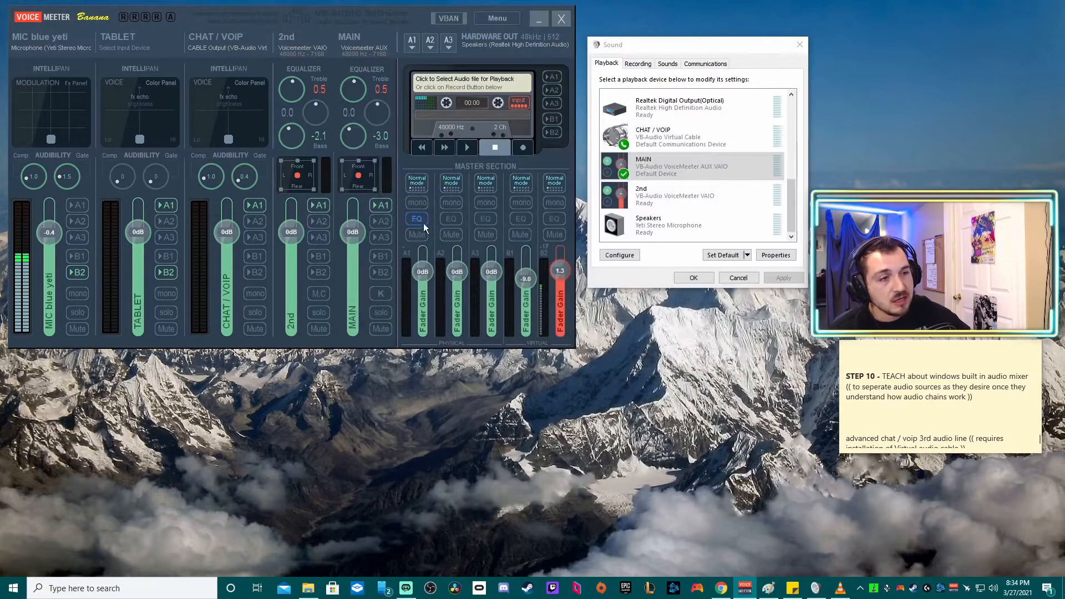
right_click(415, 217)
left_click_drag(515, 208, 491, 140)
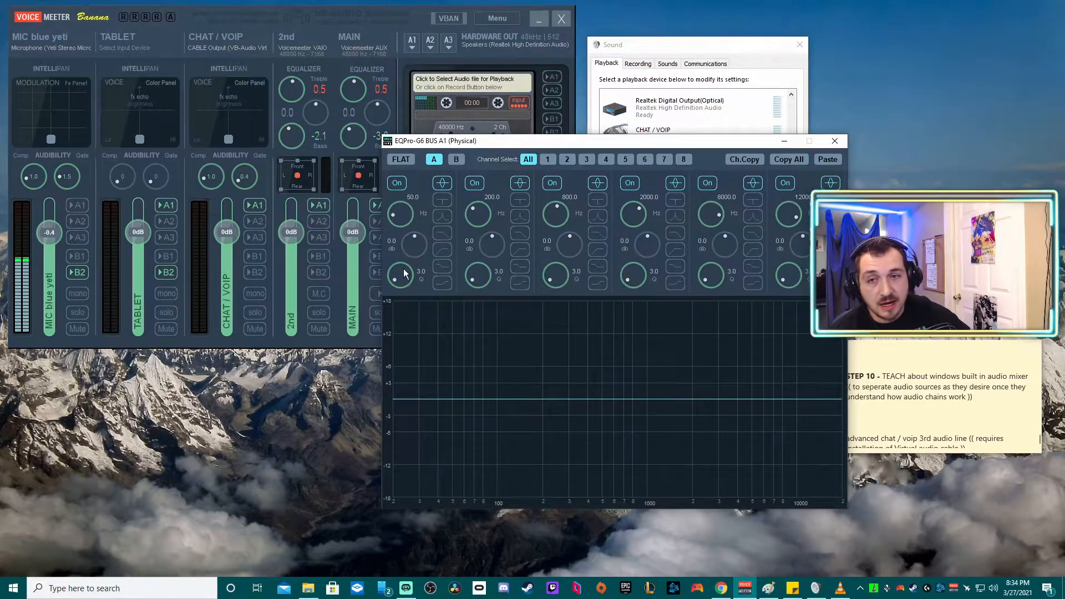
left_click(840, 140)
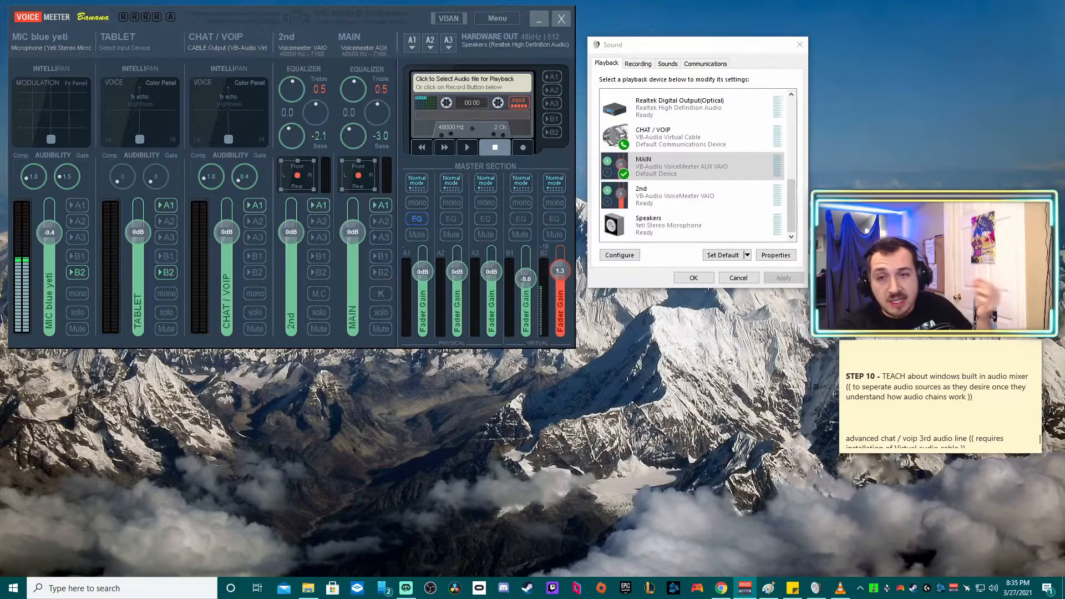
Review the System Tray and Run on Windows Startup options, then minimize Voicemeeter to the system tray and restore it
left_click(498, 20)
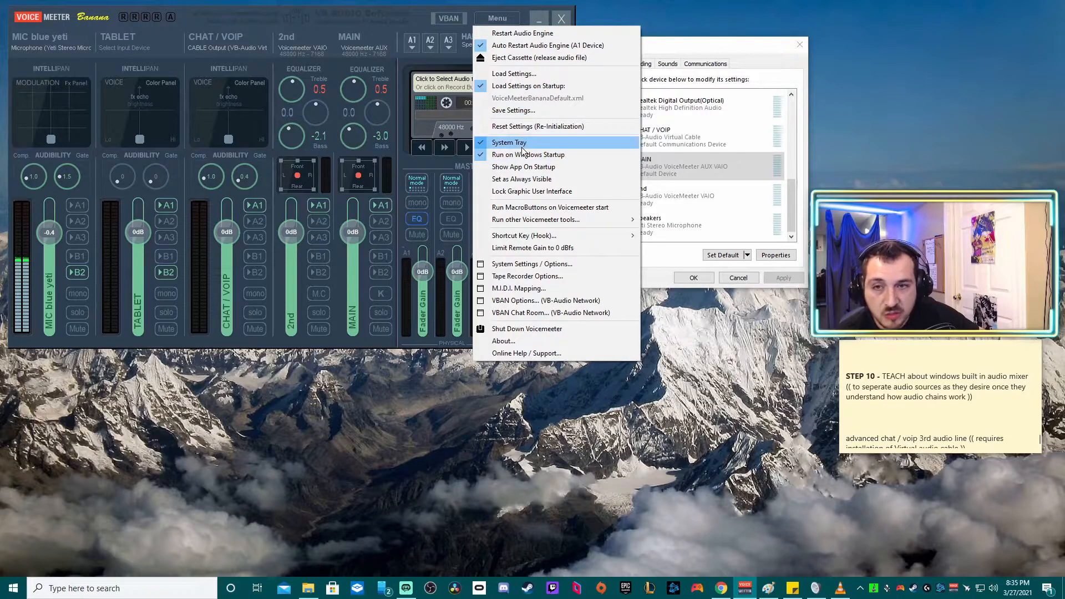
left_click(617, 7)
left_click(539, 19)
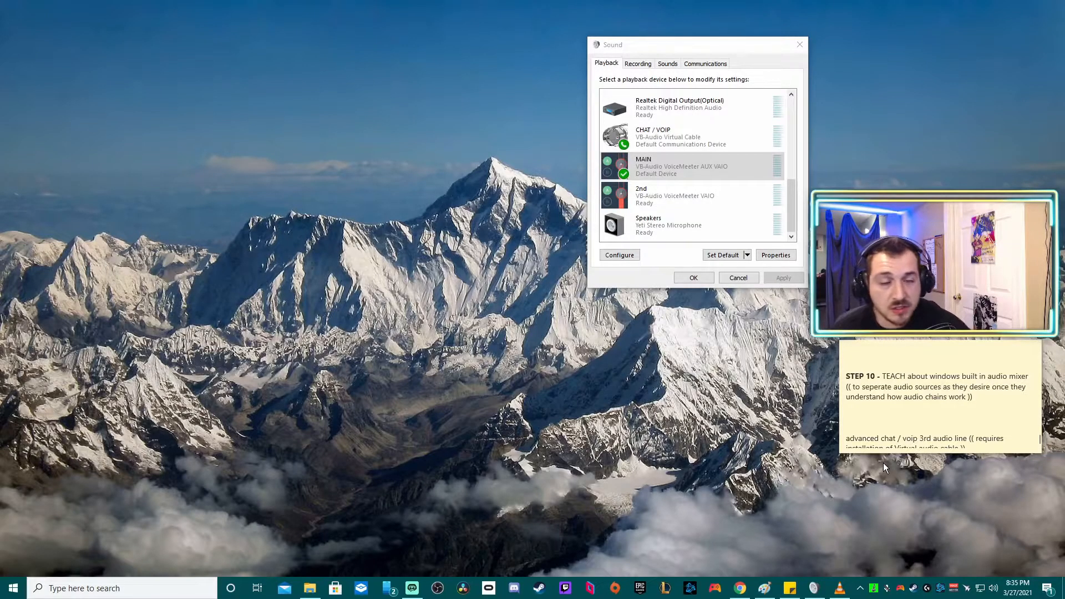
left_click(952, 587)
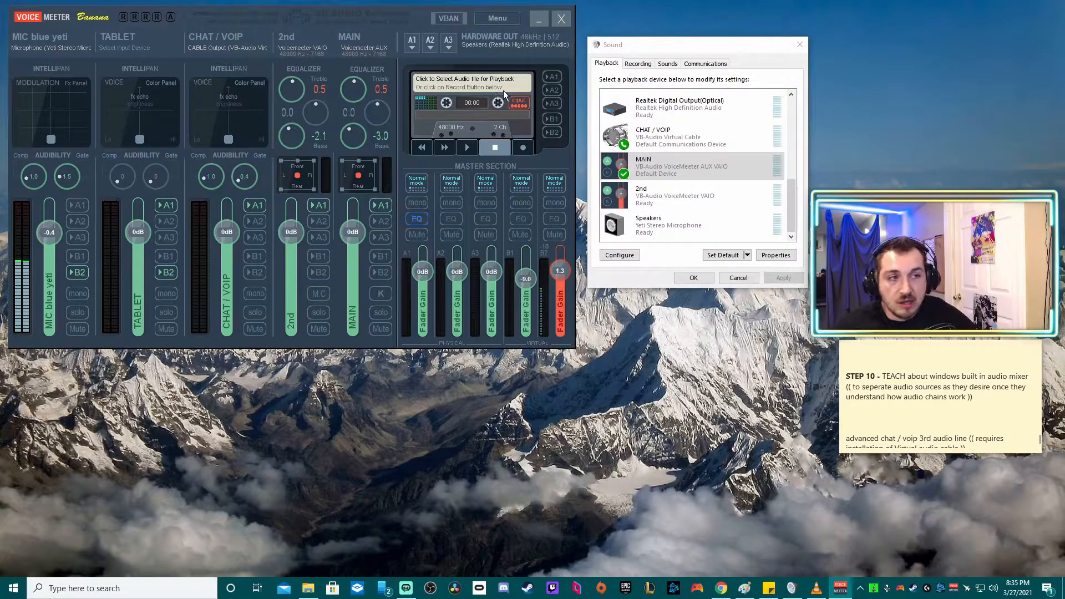
Look over Voicemeeter's general options, from the audio engine and settings-loading entries to the M.I.D.I. and VBAN entries
left_click_drag(444, 9, 419, 21)
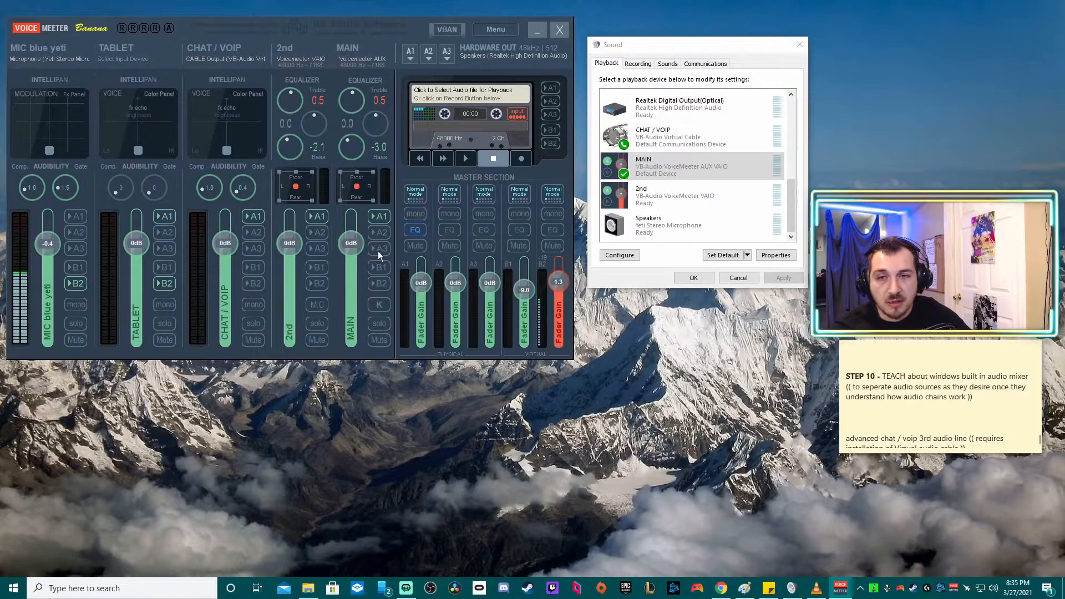
left_click(497, 29)
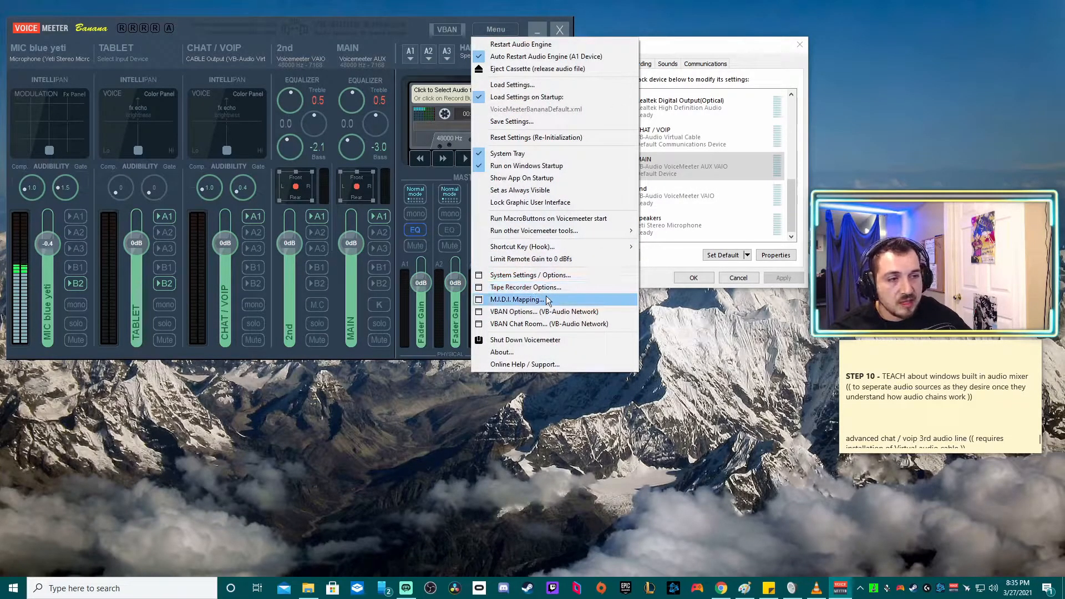
left_click(383, 358)
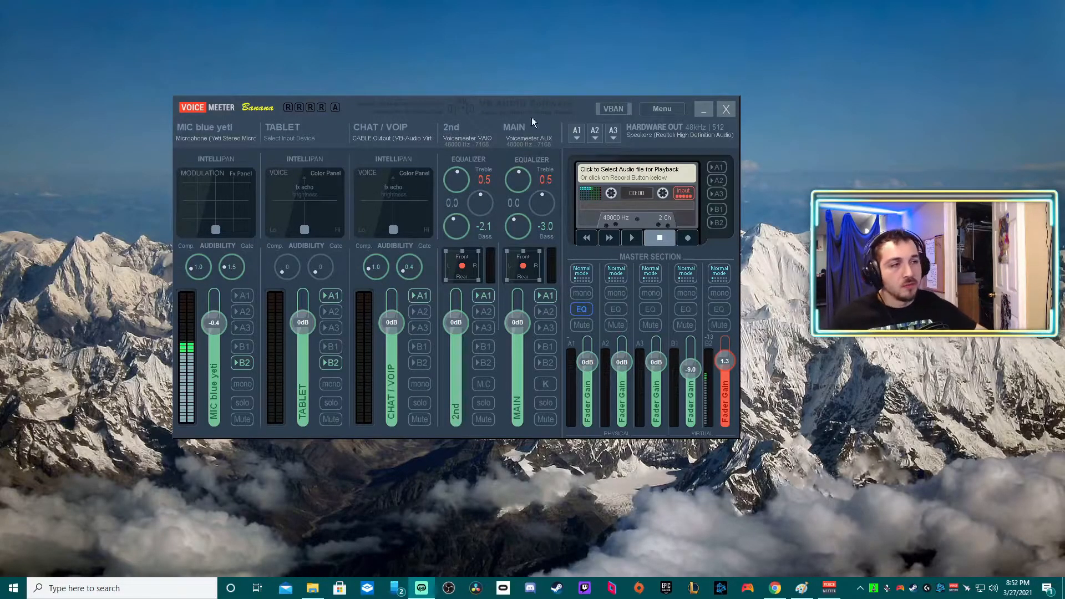
left_click(674, 109)
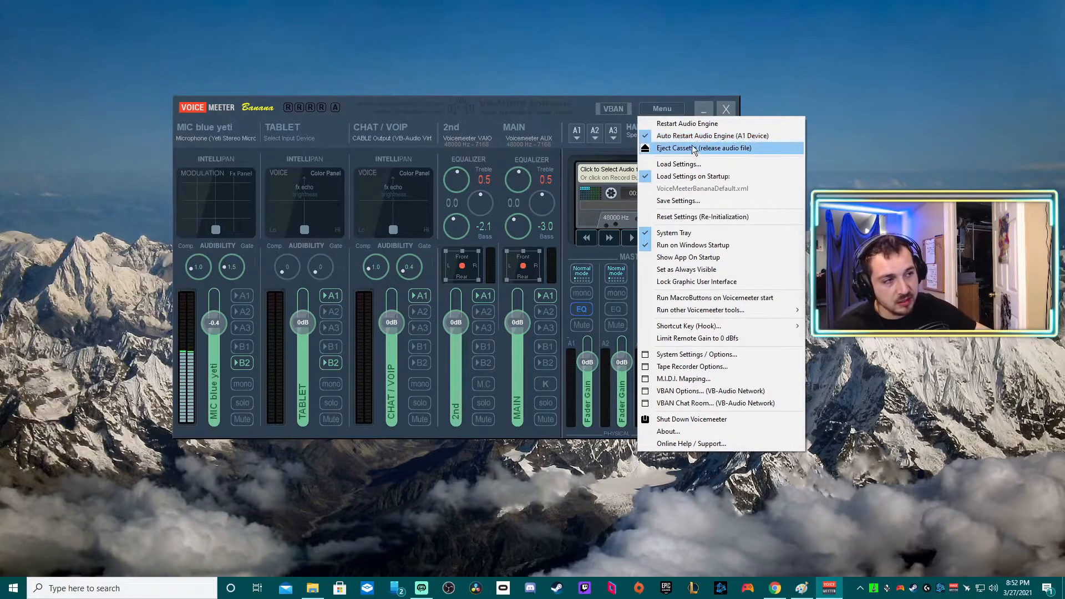
left_click(726, 67)
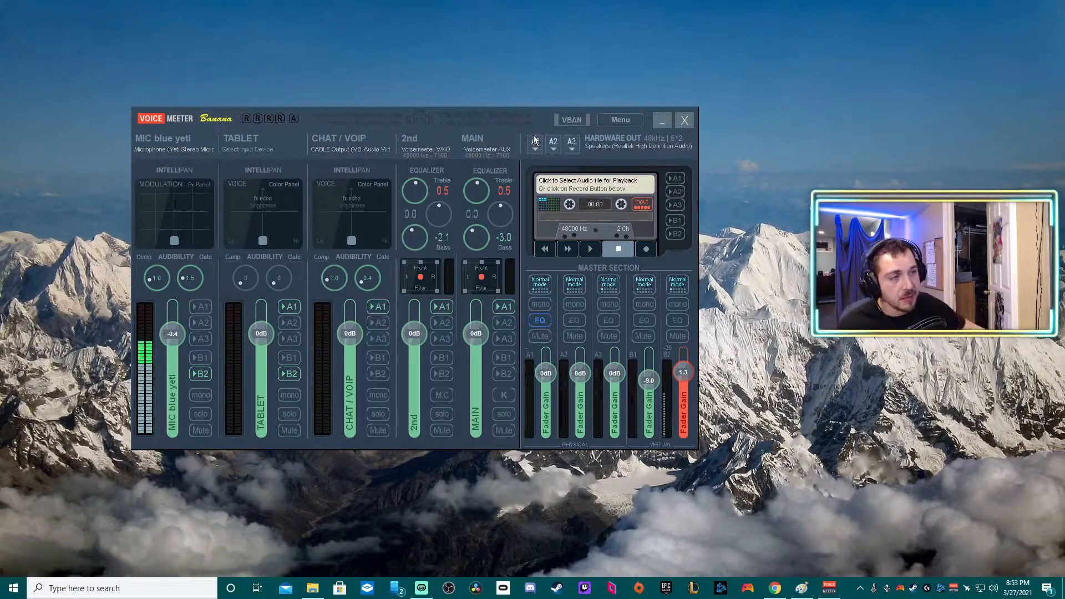
Restart the Voicemeeter audio engine three times
left_click(616, 121)
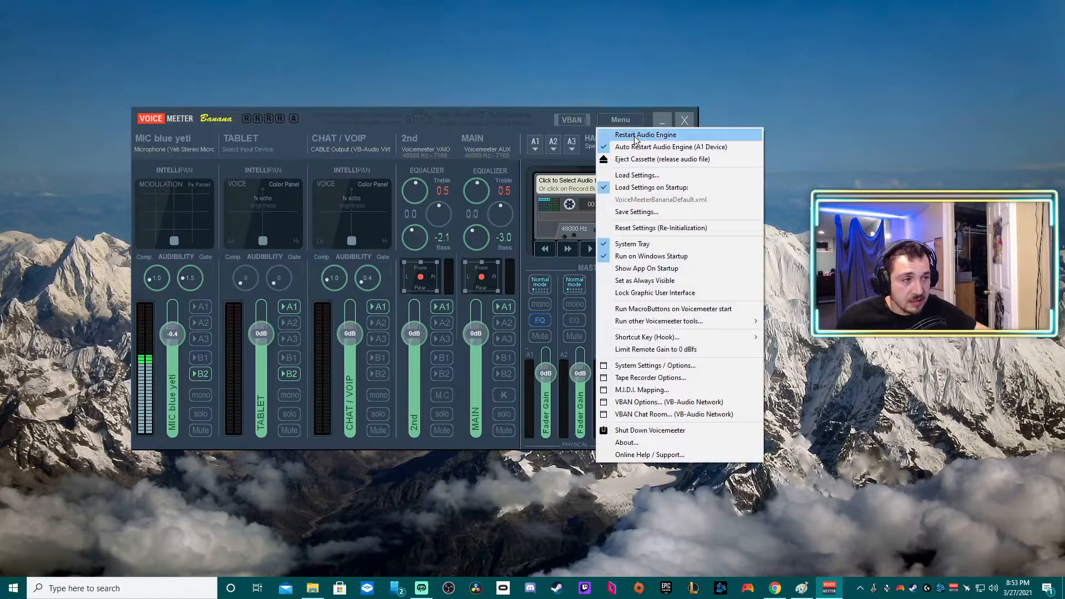
left_click(636, 135)
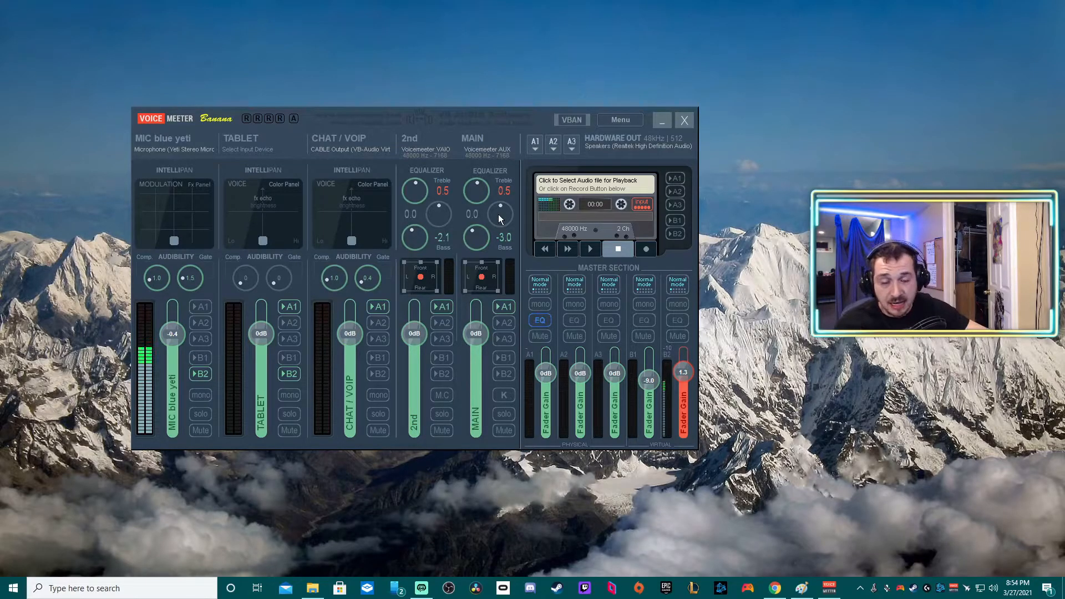
left_click(621, 121)
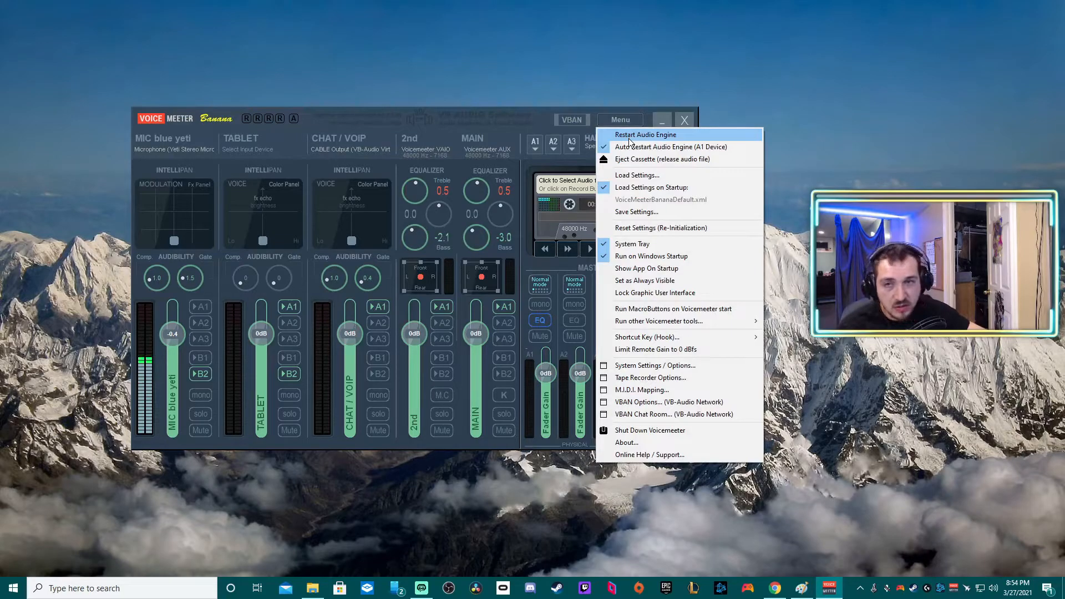
left_click(629, 138)
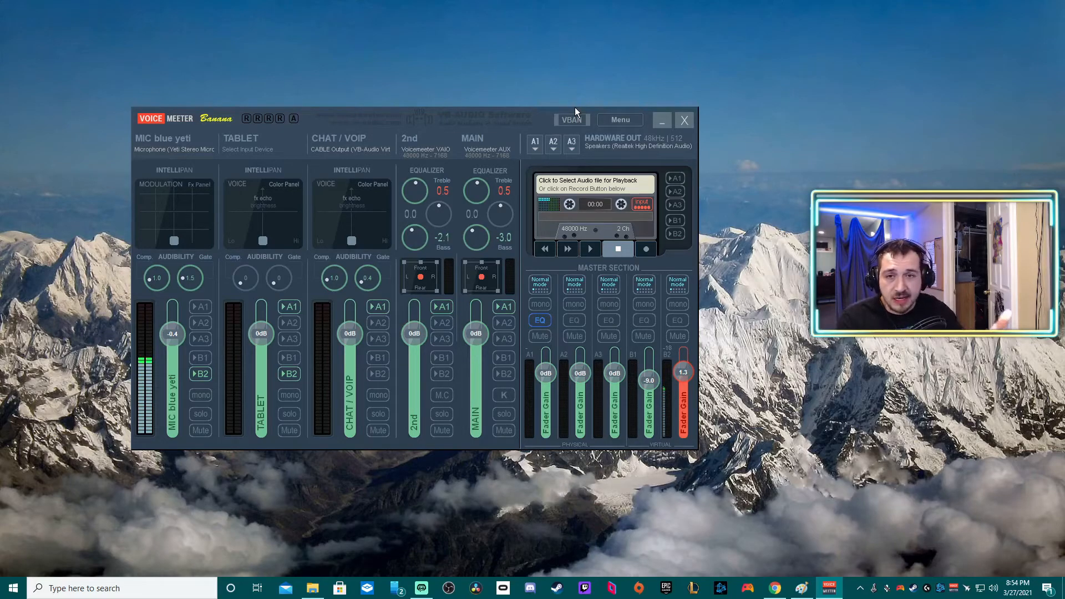
left_click(617, 119)
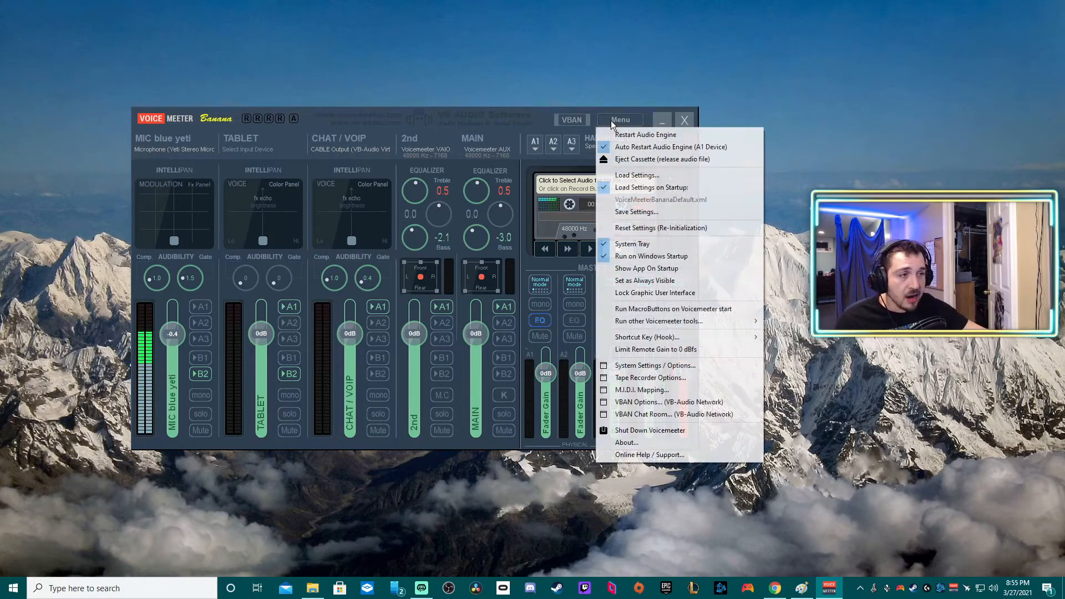
left_click(615, 135)
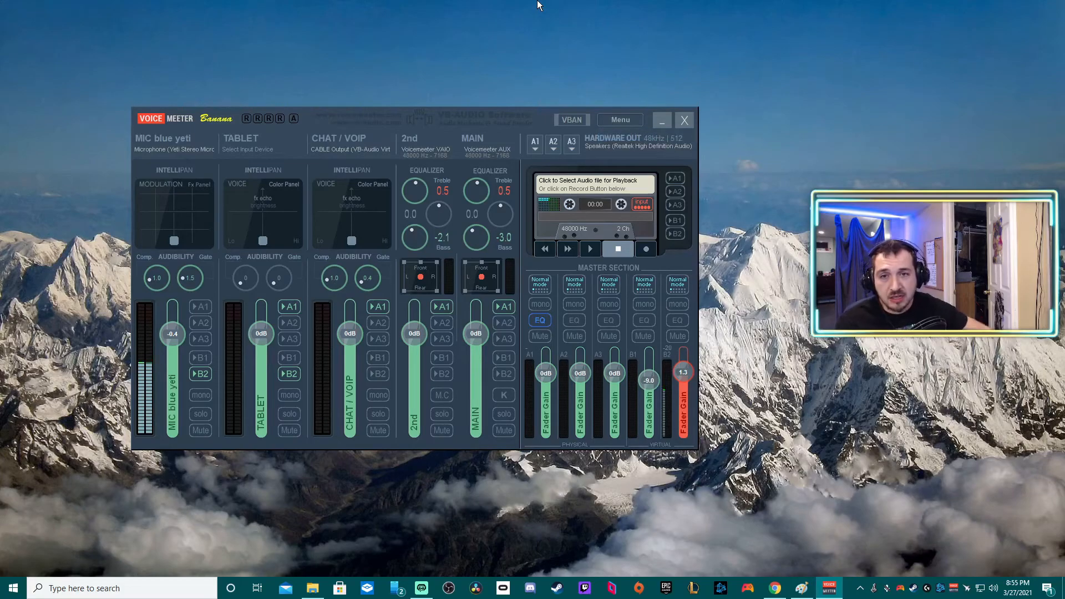